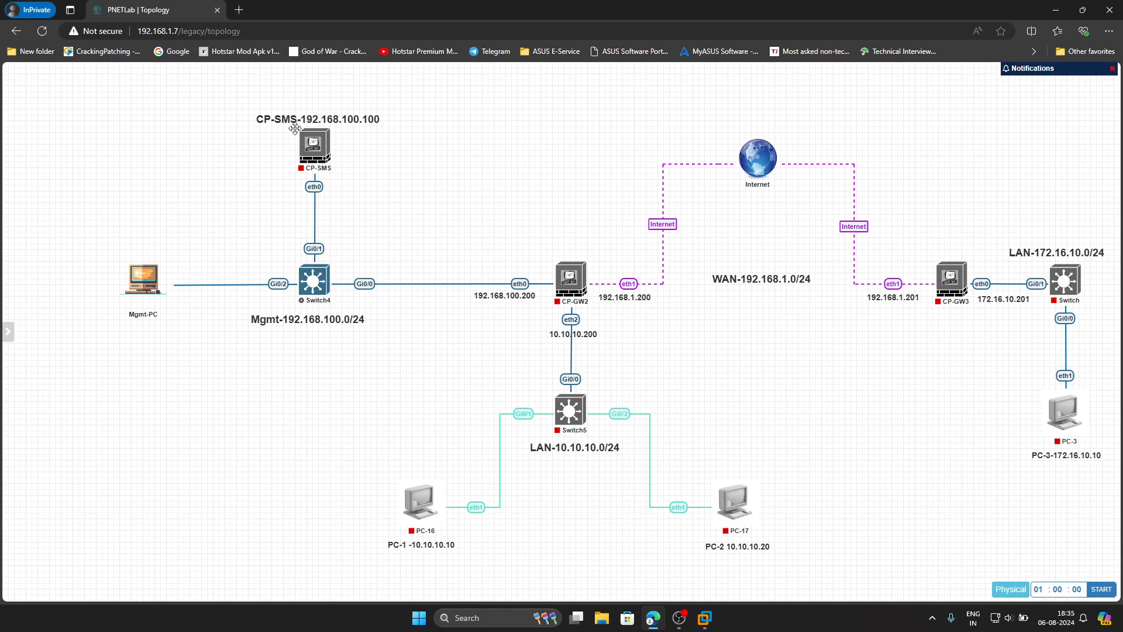
# - Start the CP-SMS and CP-GW2 nodes in the lab topology
pyautogui.click(305, 122)
pyautogui.click(561, 256)
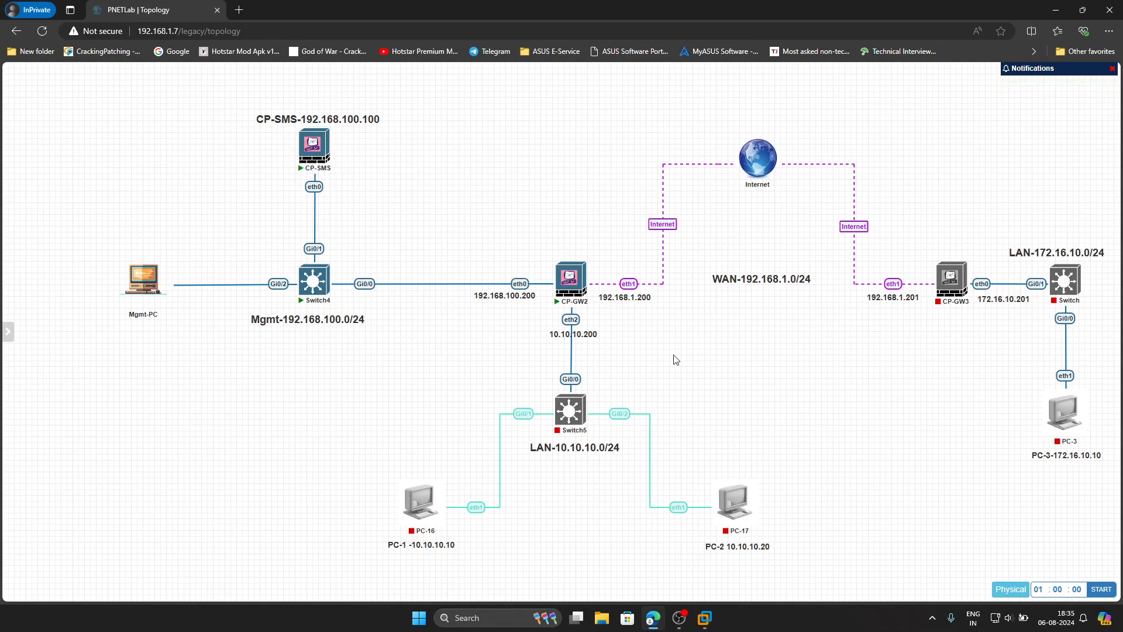
pyautogui.moveTo(647, 81)
pyautogui.moveTo(553, 385)
# - Open a PuTTY console to CP-SMS and move it toward the centre
pyautogui.click(307, 153)
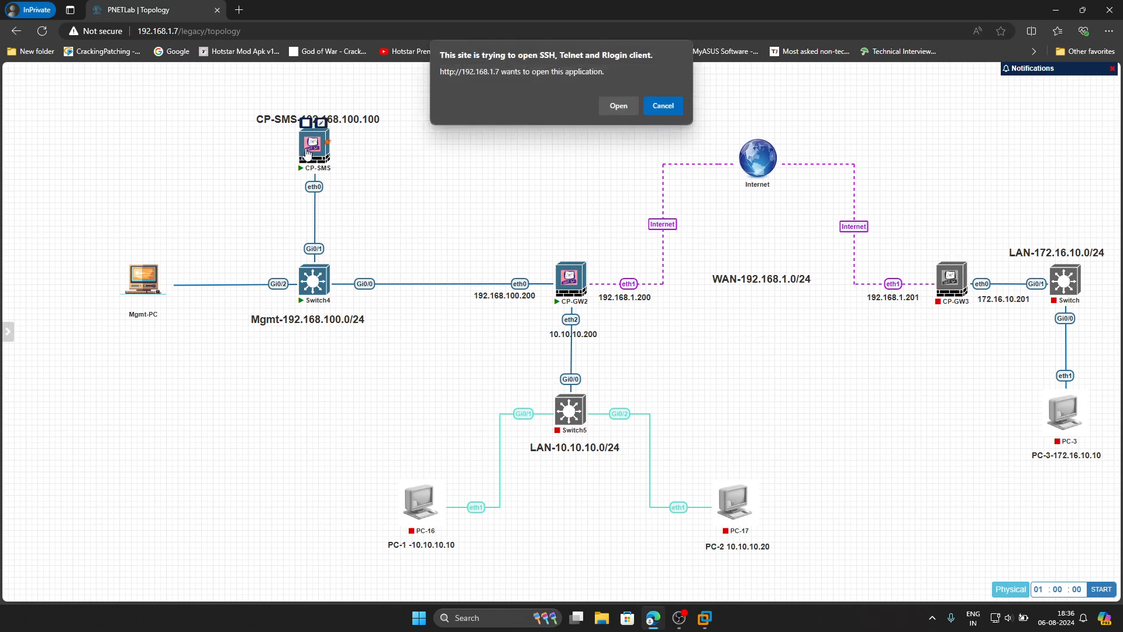
pyautogui.click(623, 108)
pyautogui.moveTo(232, 61); pyautogui.dragTo(600, 166)
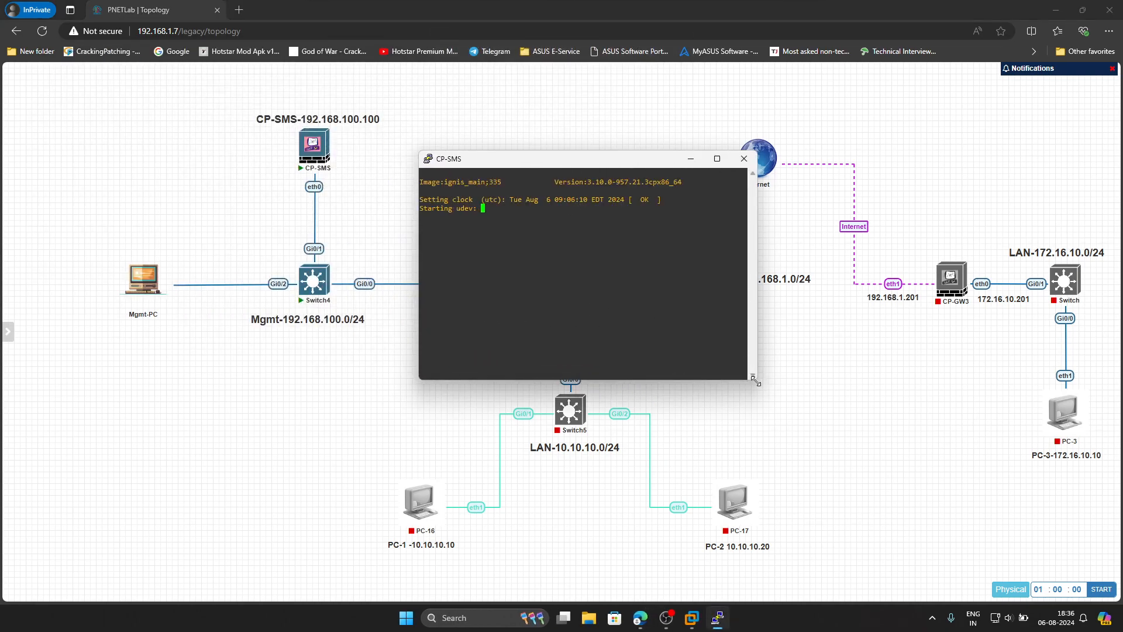
# - Open a PuTTY console to CP-GW2, enlarge it and place it up and right
pyautogui.click(445, 126)
pyautogui.click(571, 292)
pyautogui.click(622, 107)
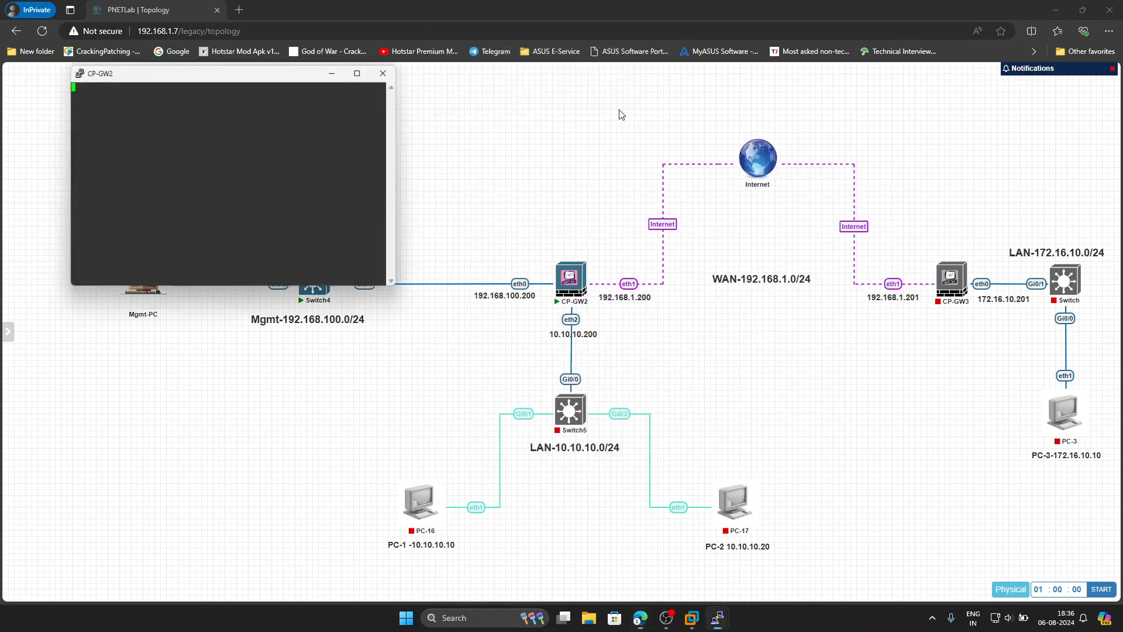
pyautogui.moveTo(163, 73); pyautogui.dragTo(575, 171)
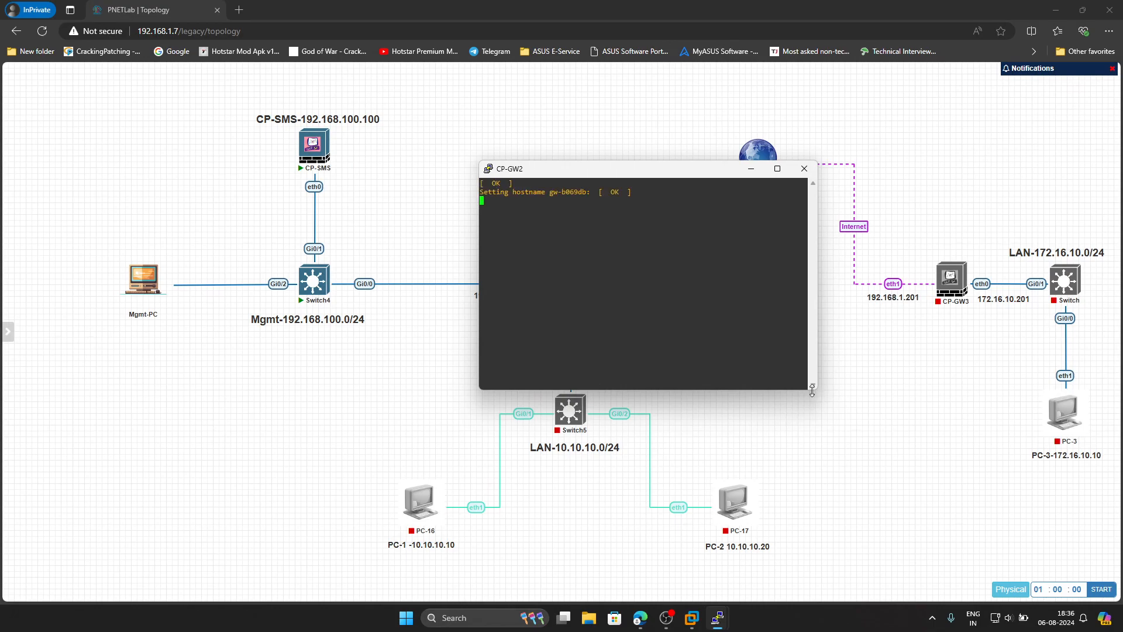
pyautogui.moveTo(814, 393); pyautogui.dragTo(981, 477)
pyautogui.moveTo(689, 175); pyautogui.dragTo(769, 153)
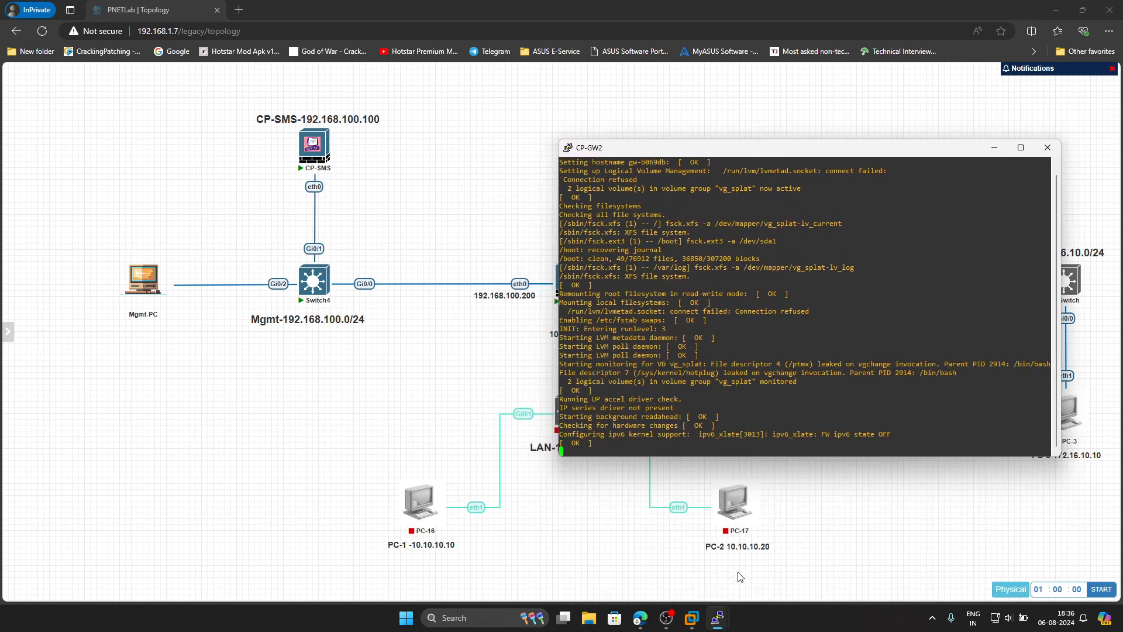
# - Bring the CP-SMS console forward, enlarge it and position it beside CP-GW2
pyautogui.moveTo(717, 617)
pyautogui.click(649, 547)
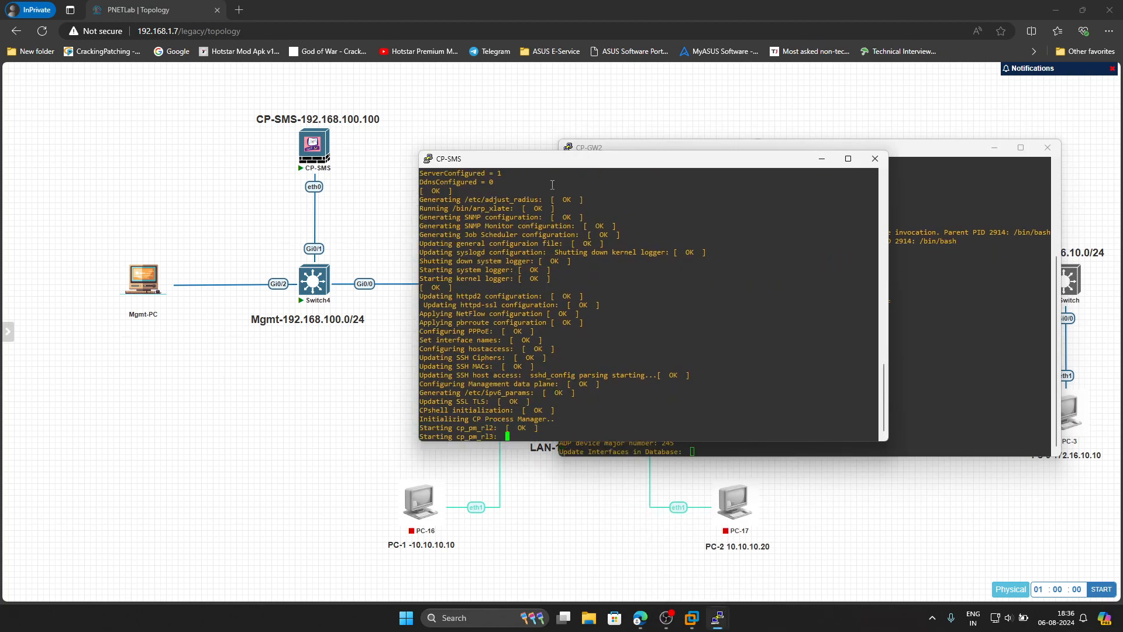
pyautogui.moveTo(544, 158); pyautogui.dragTo(226, 152)
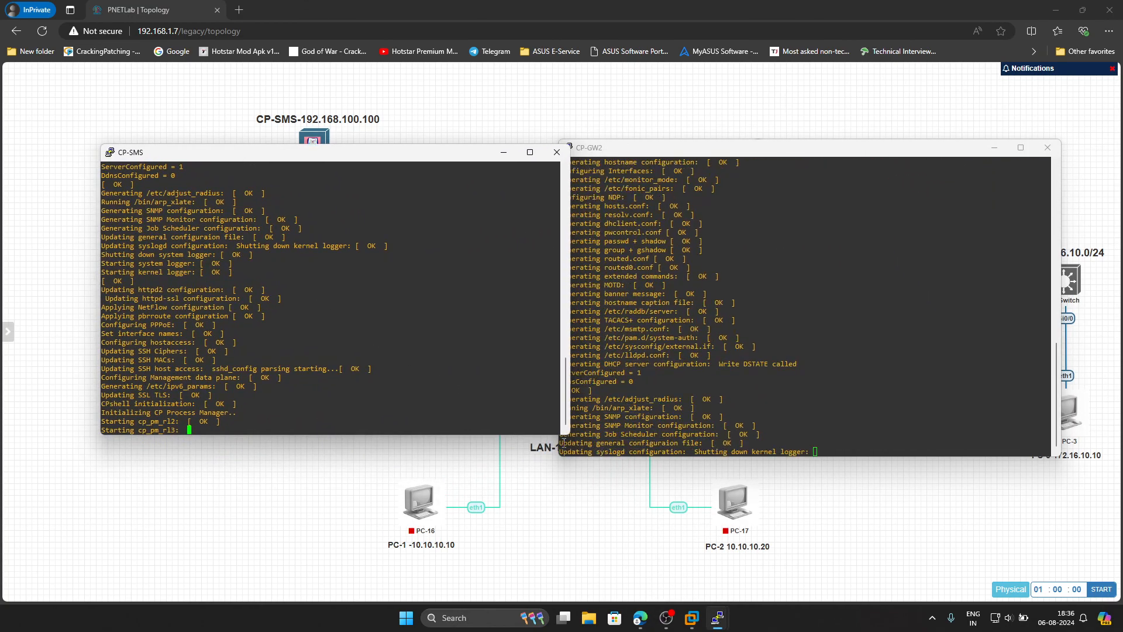
pyautogui.moveTo(559, 438); pyautogui.dragTo(608, 460)
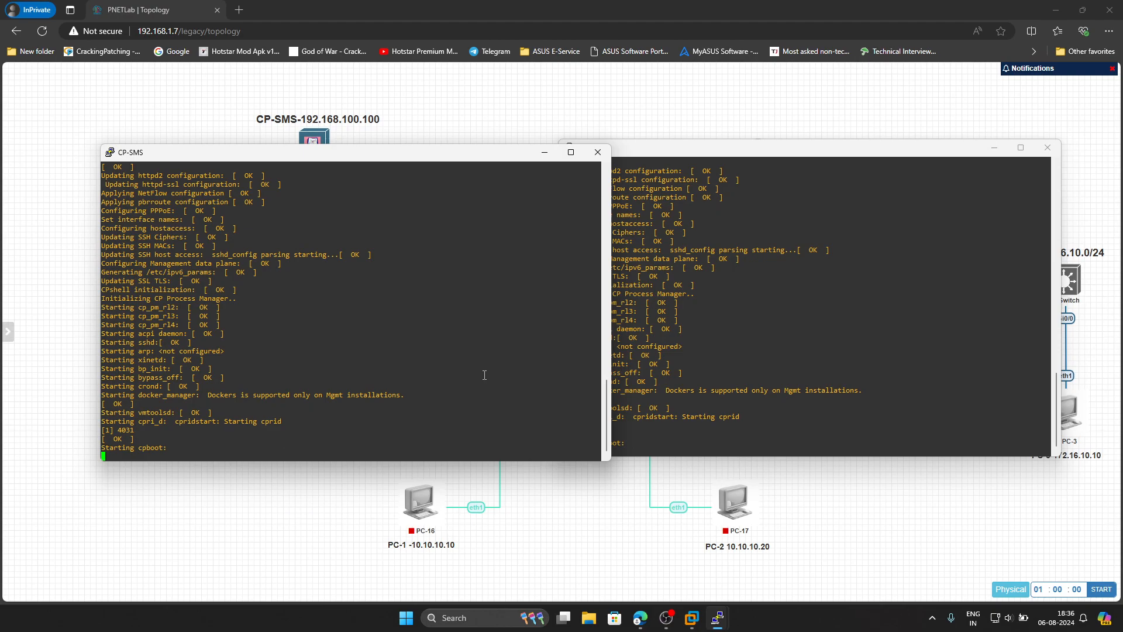
pyautogui.moveTo(374, 161); pyautogui.dragTo(427, 177)
# - Change the CP-SMS console font to Consolas Bold 20 and apply it
pyautogui.rightClick(428, 175)
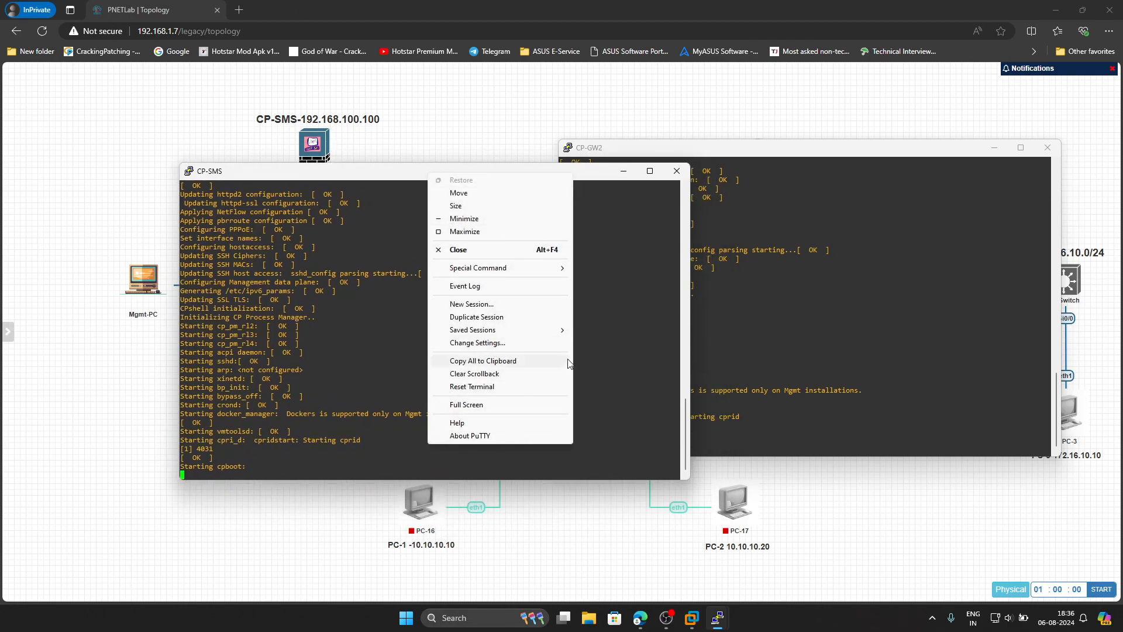
pyautogui.click(507, 345)
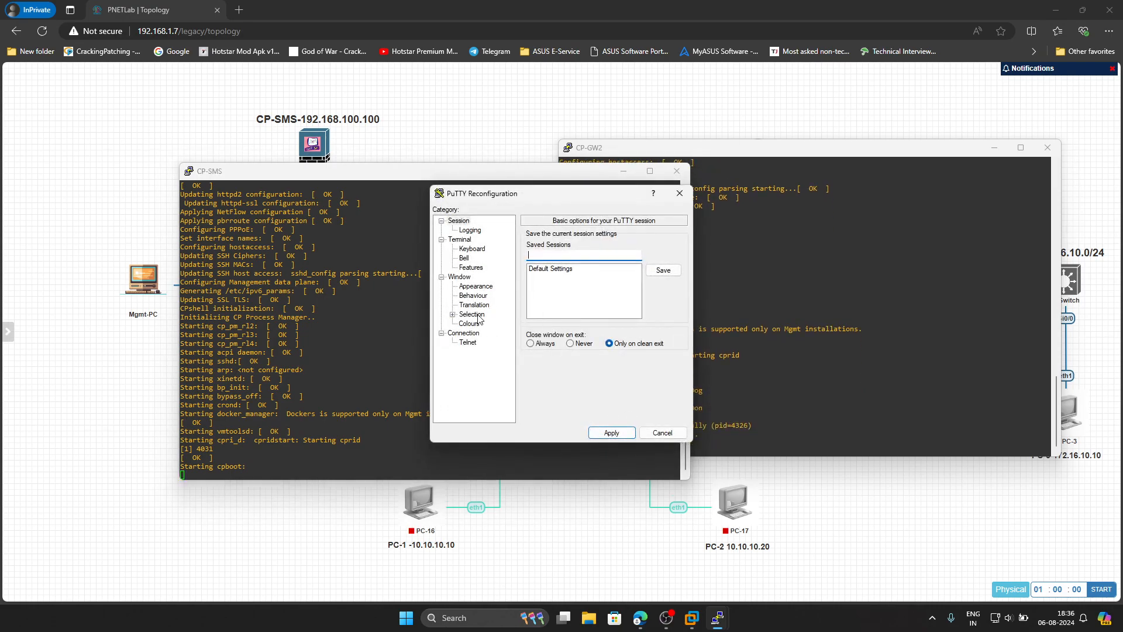
pyautogui.click(477, 289)
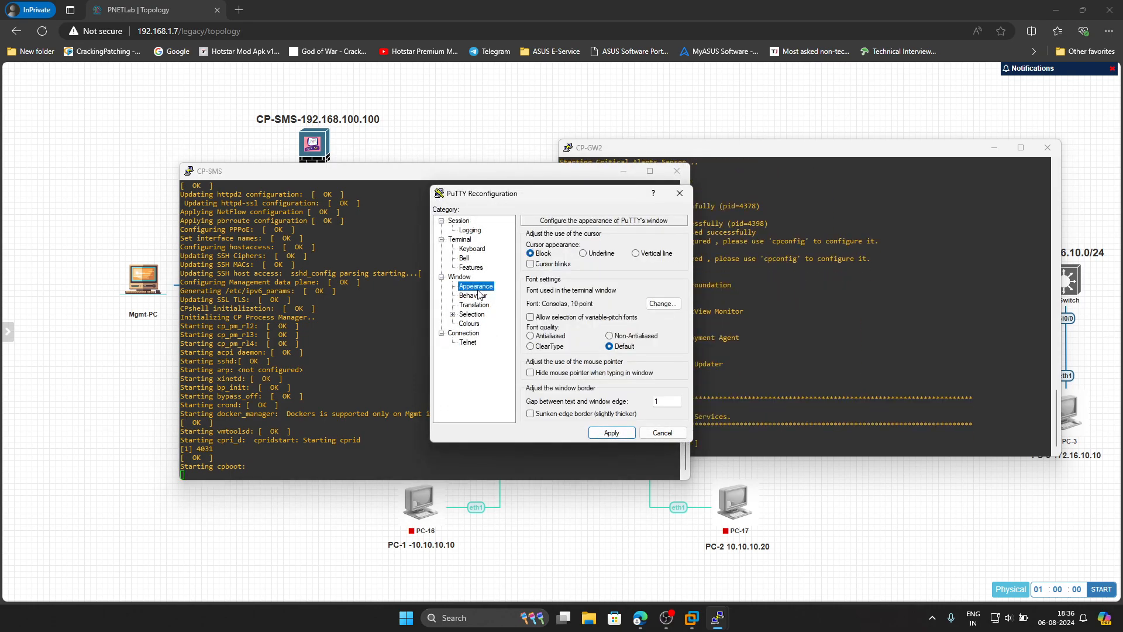
pyautogui.click(665, 306)
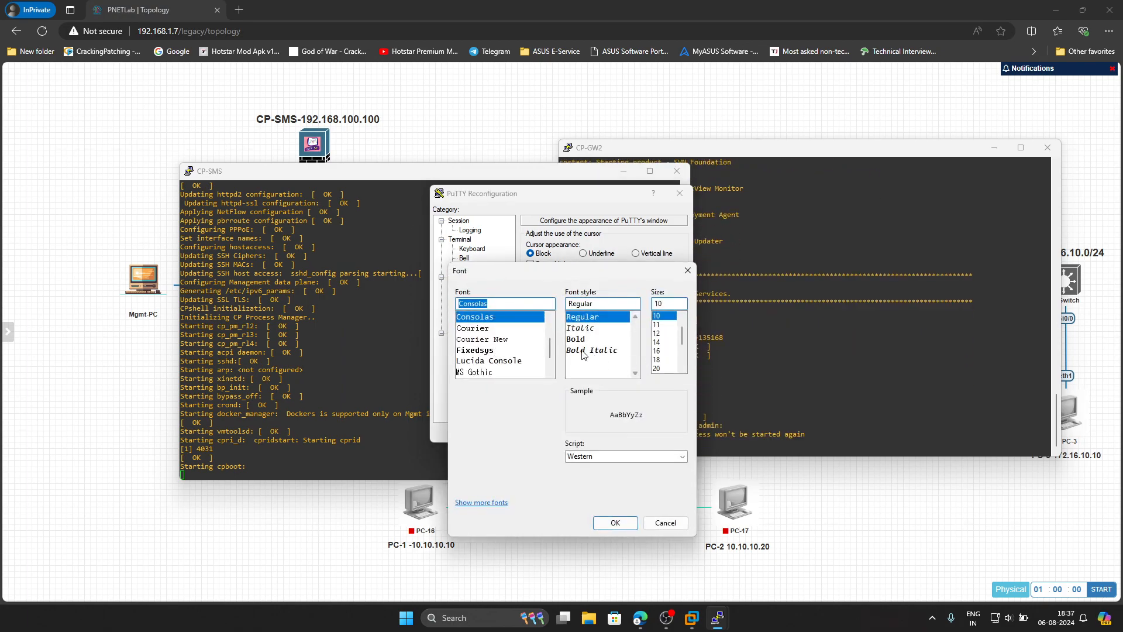
pyautogui.click(590, 350)
pyautogui.click(656, 368)
pyautogui.click(615, 522)
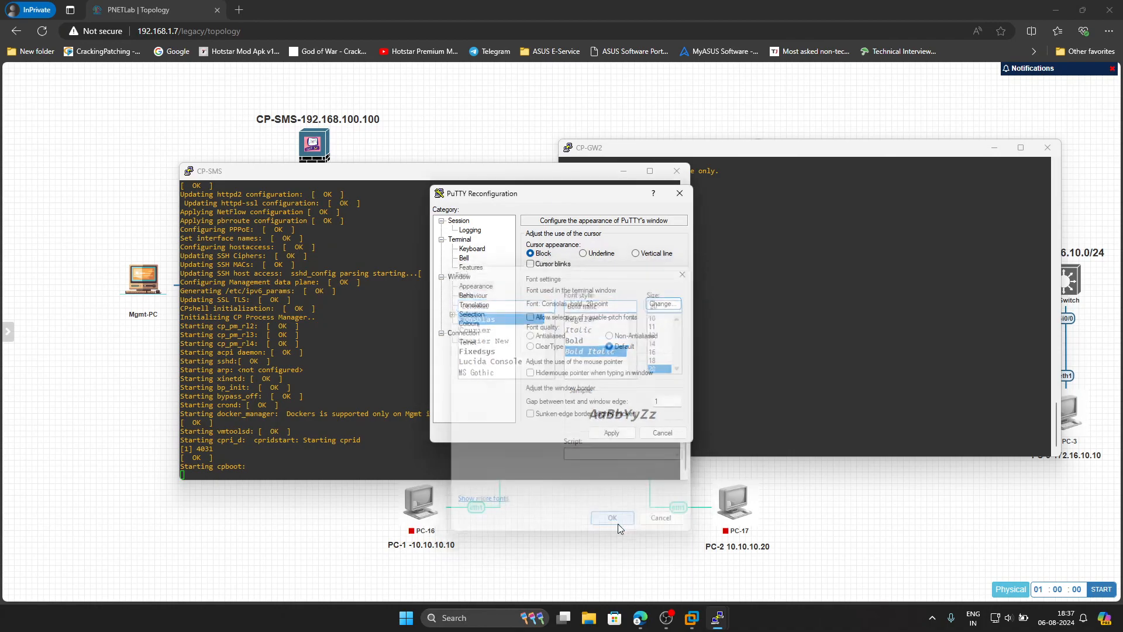
pyautogui.click(611, 432)
pyautogui.moveTo(588, 179); pyautogui.dragTo(504, 80)
# - Log in to the CP-SMS console as admin and run 'set hostname CP-SMS'
pyautogui.moveTo(93, 64); pyautogui.dragTo(324, 179)
pyautogui.moveTo(459, 181); pyautogui.dragTo(400, 147)
pyautogui.write('admin')
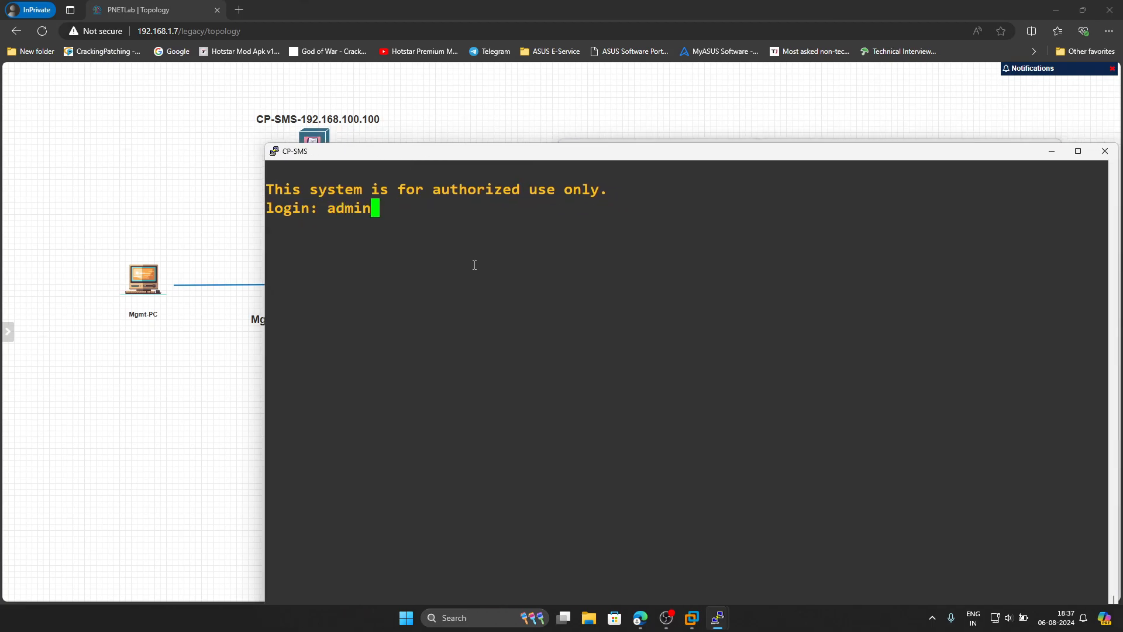
pyautogui.press('Return')
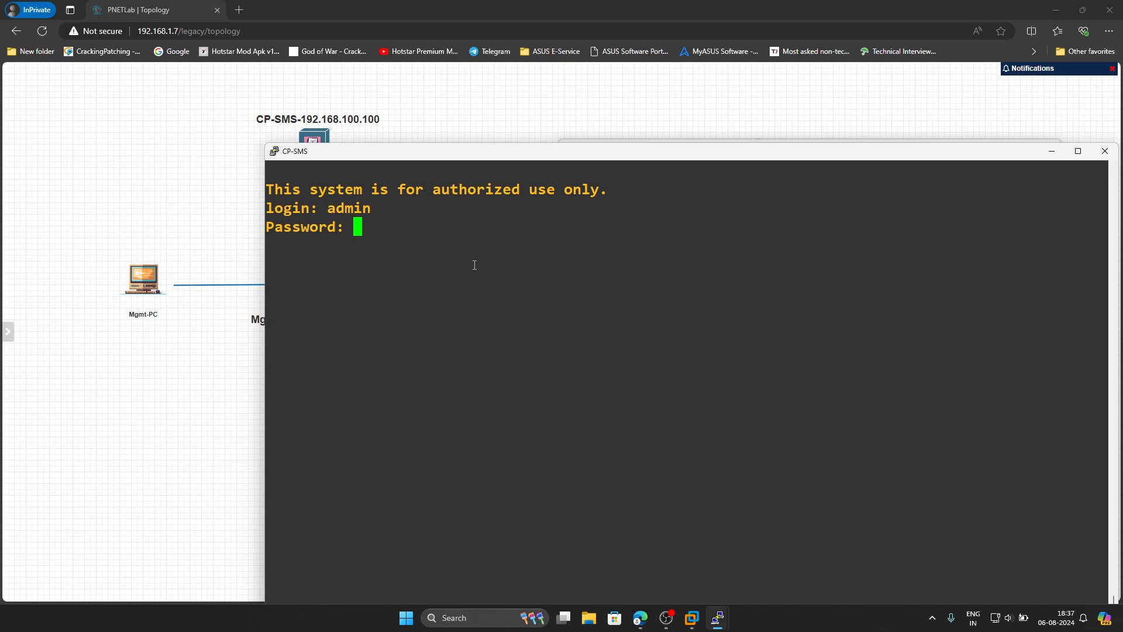
pyautogui.press('Return')
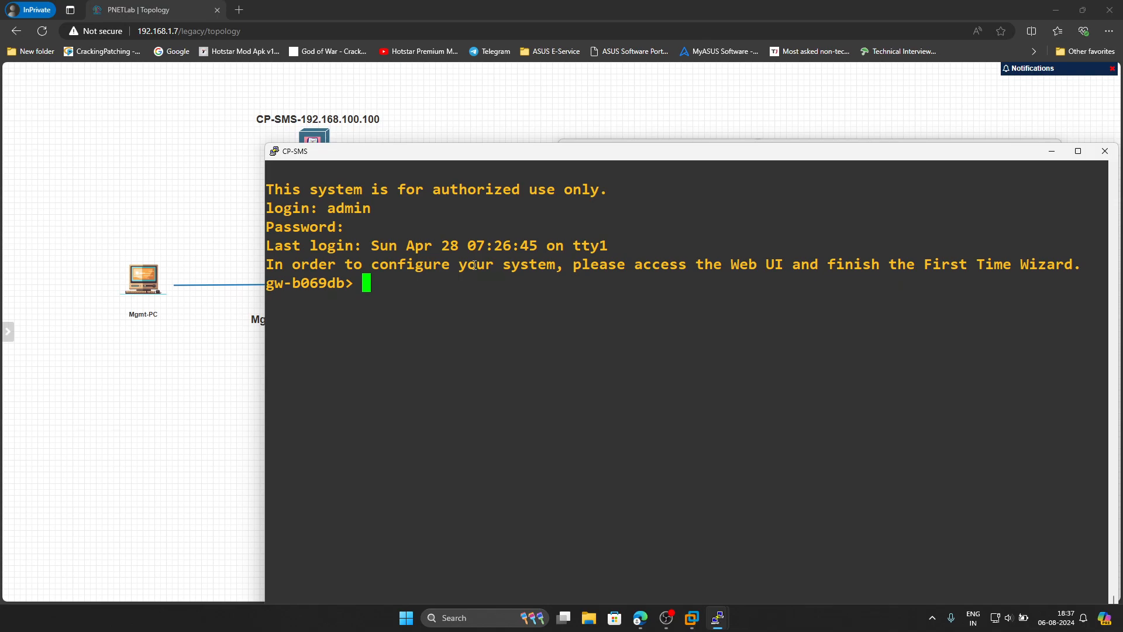
pyautogui.write('set hostn')
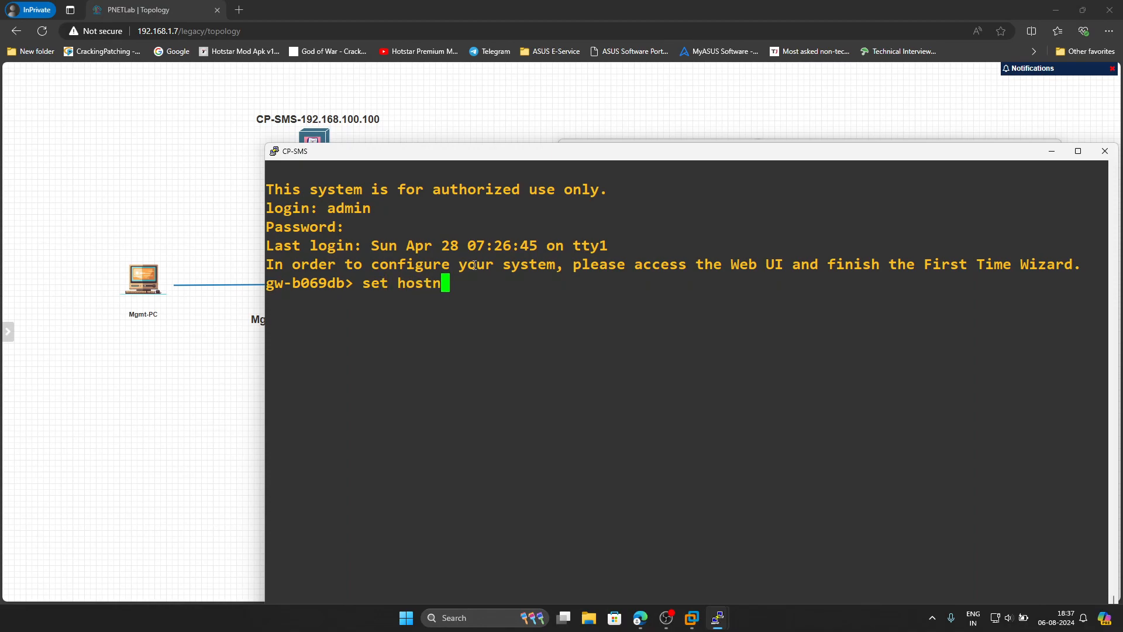
pyautogui.write('ame CP-SMS')
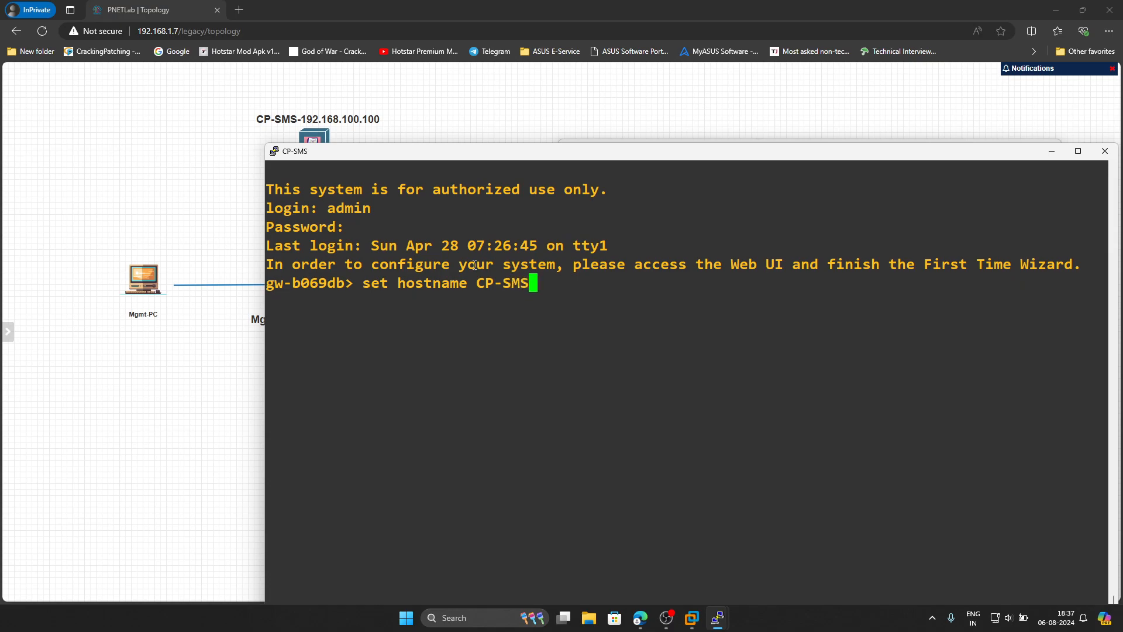
pyautogui.press('Return')
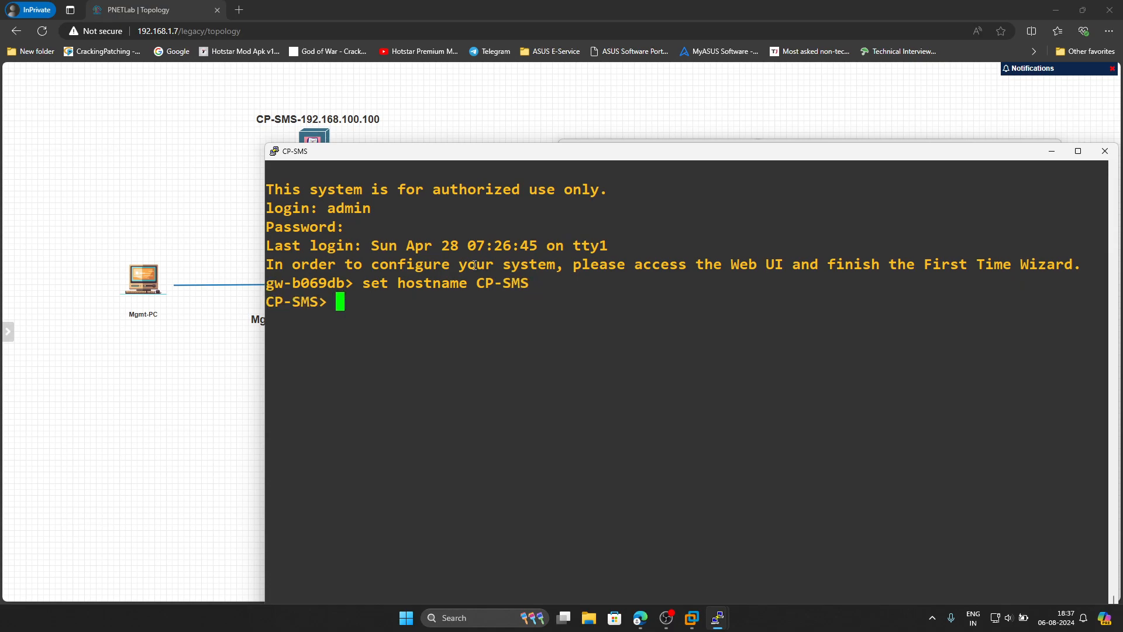
# - Set eth0 to IPv4 address 192.168.100.100 with mask-length 24
pyautogui.moveTo(421, 153); pyautogui.dragTo(436, 213)
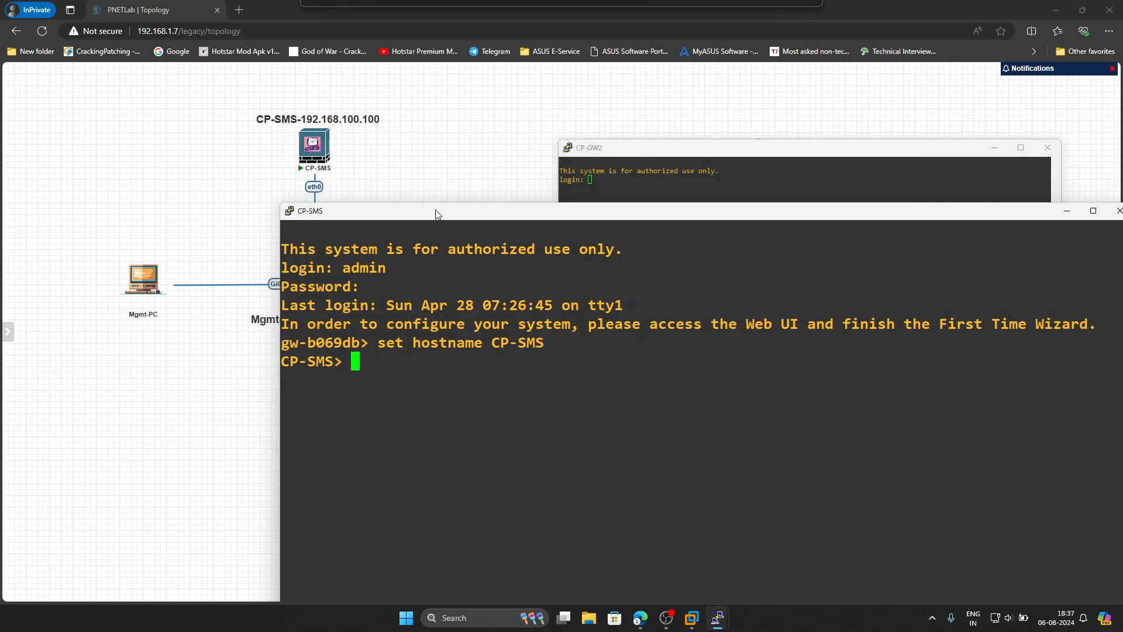
pyautogui.moveTo(324, 168)
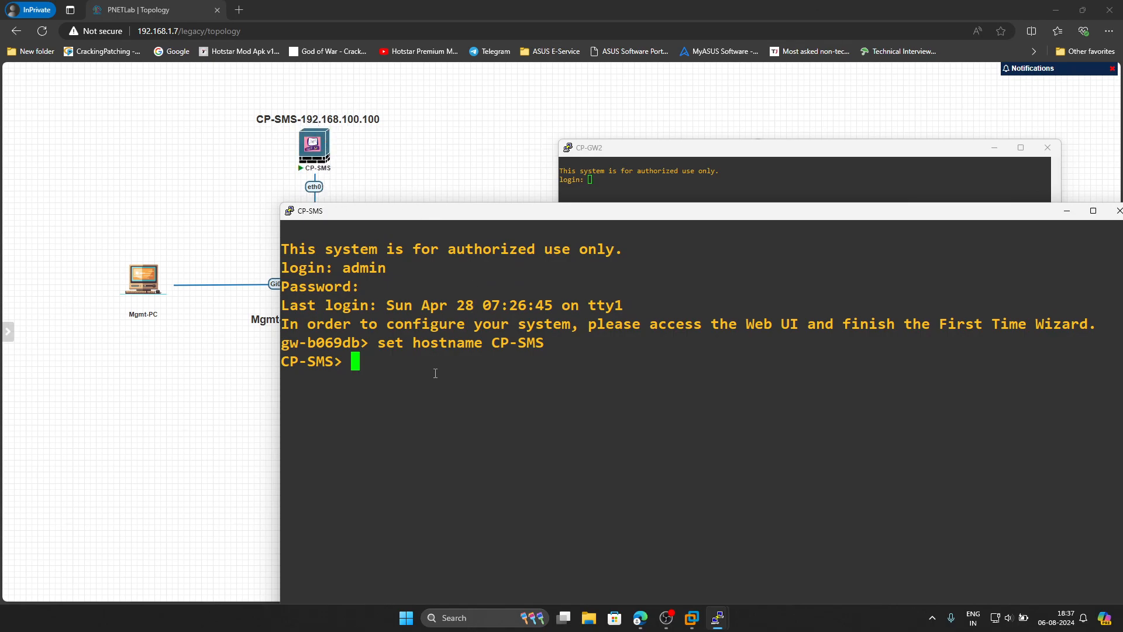
pyautogui.write('set interface e')
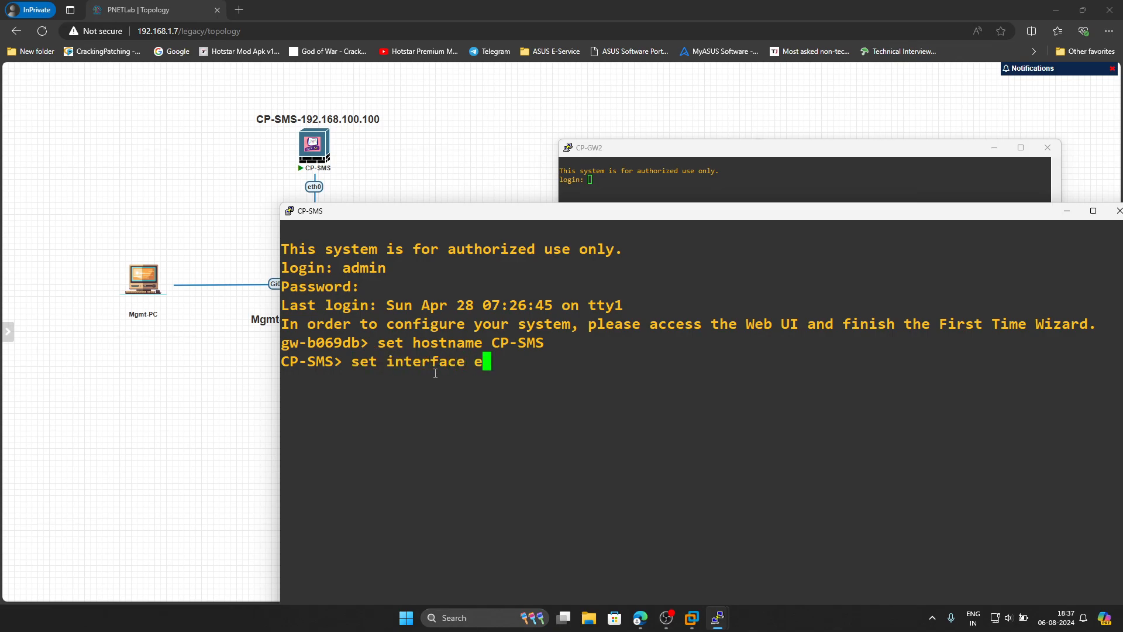
pyautogui.write('th0 ipv4-add')
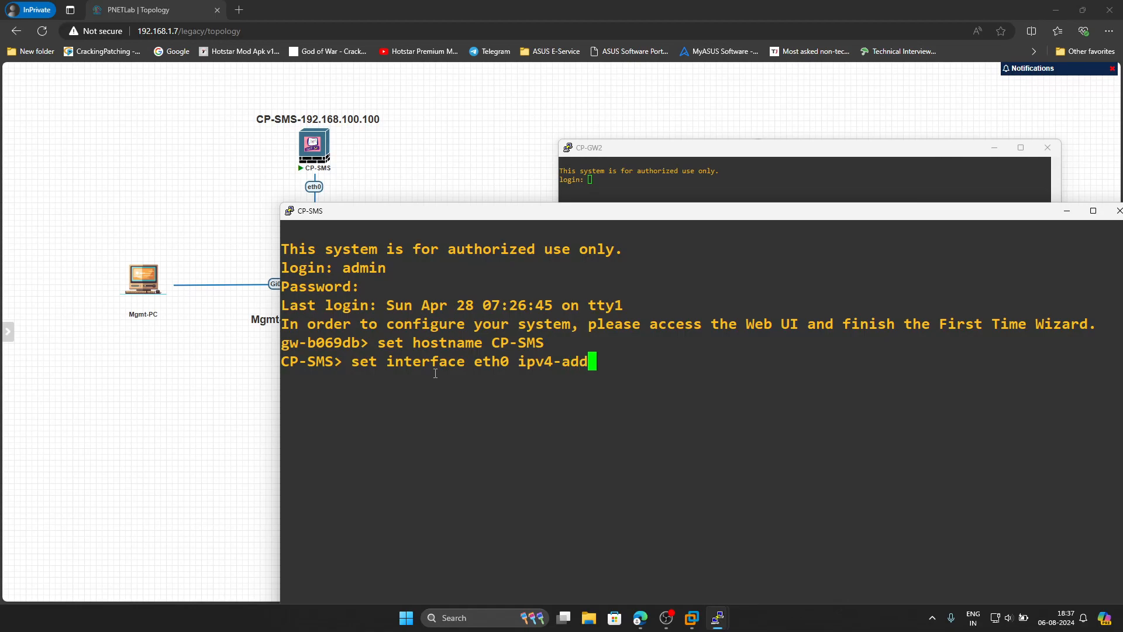
pyautogui.write('ress 192.168.100.100 mask-len')
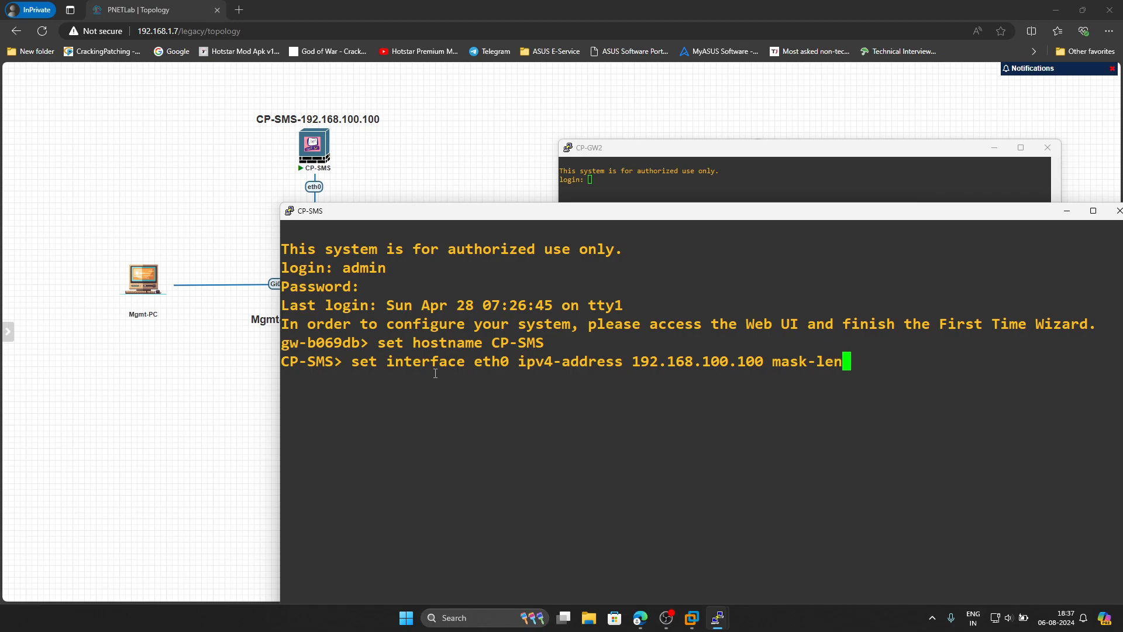
pyautogui.write('gth 24')
pyautogui.press('Return')
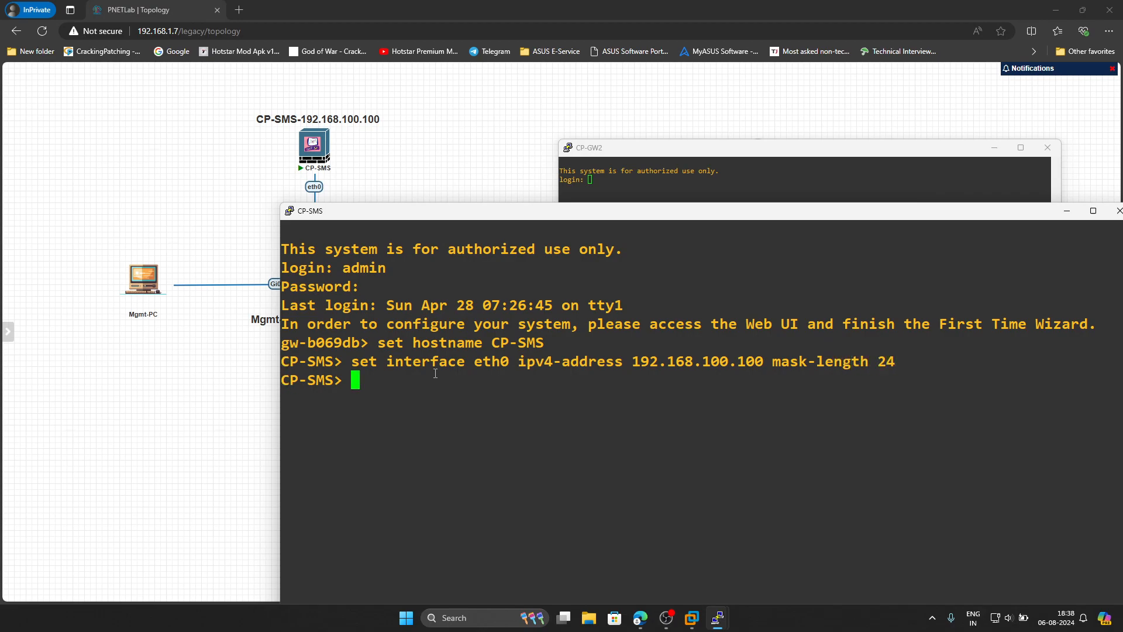
# - Run 'save config' and close the CP-SMS PuTTY console
pyautogui.write('save config')
pyautogui.press('Return')
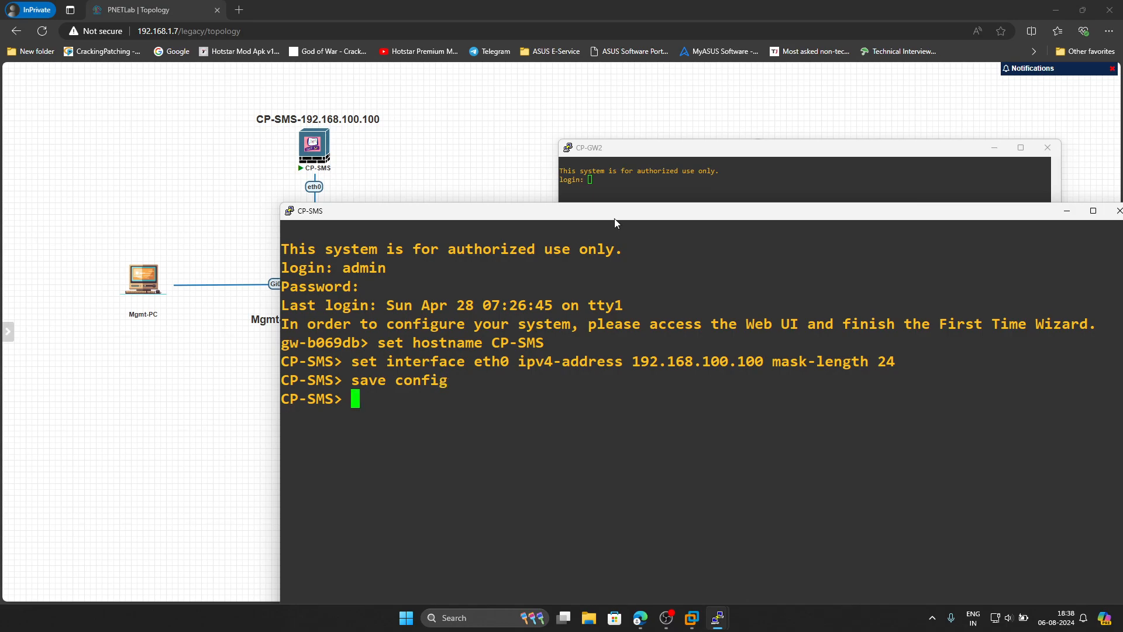
pyautogui.moveTo(615, 219); pyautogui.dragTo(419, 198)
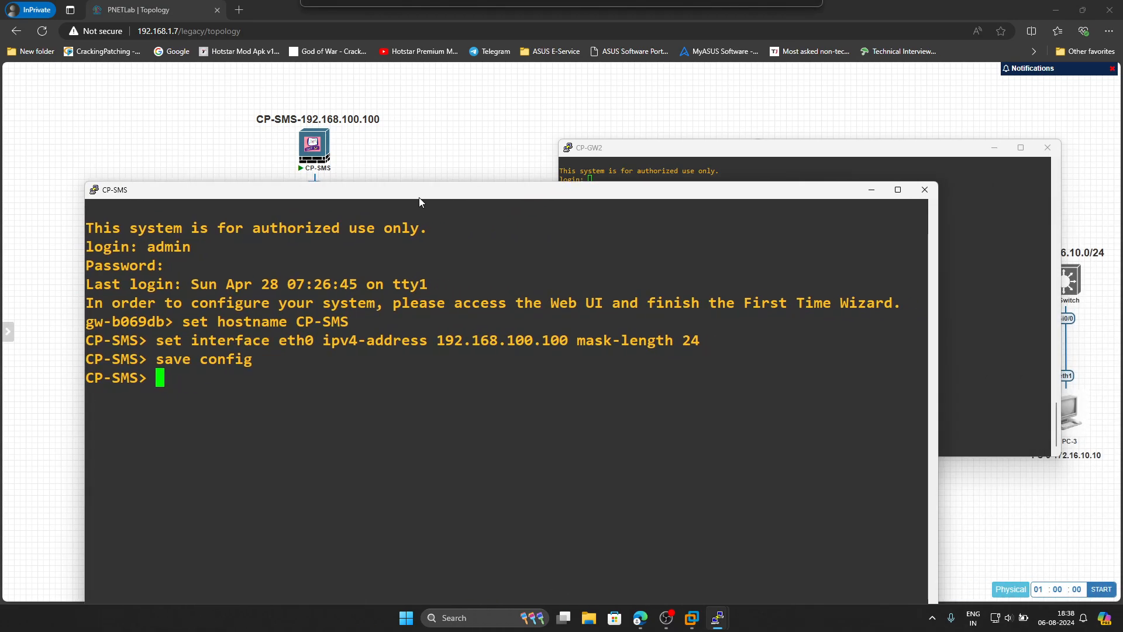
pyautogui.click(923, 190)
pyautogui.click(581, 350)
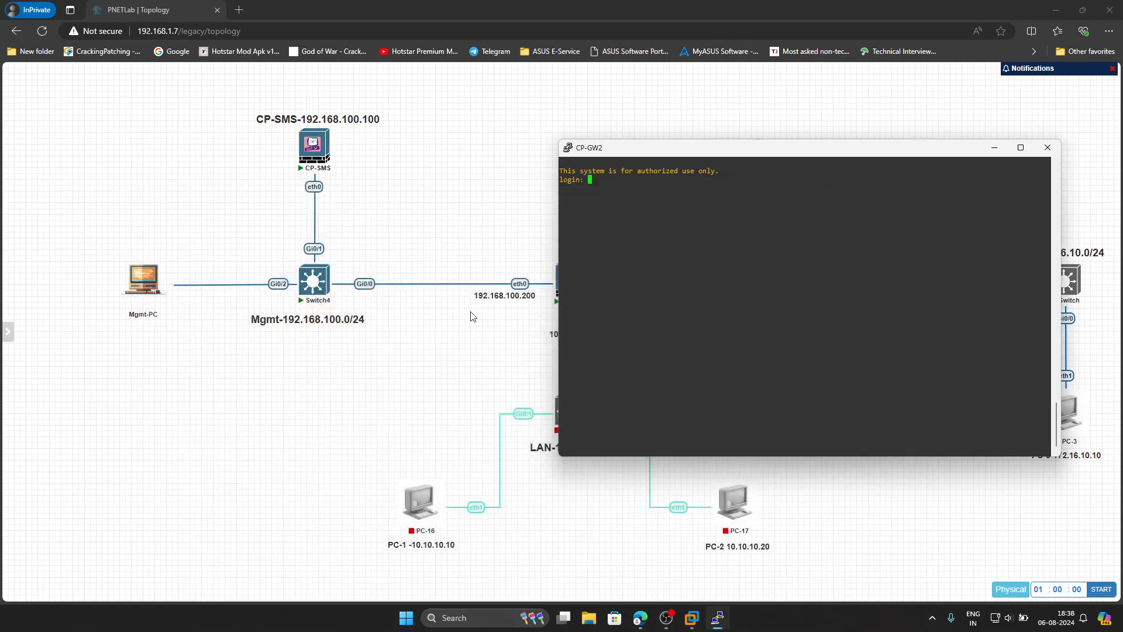
pyautogui.click(241, 11)
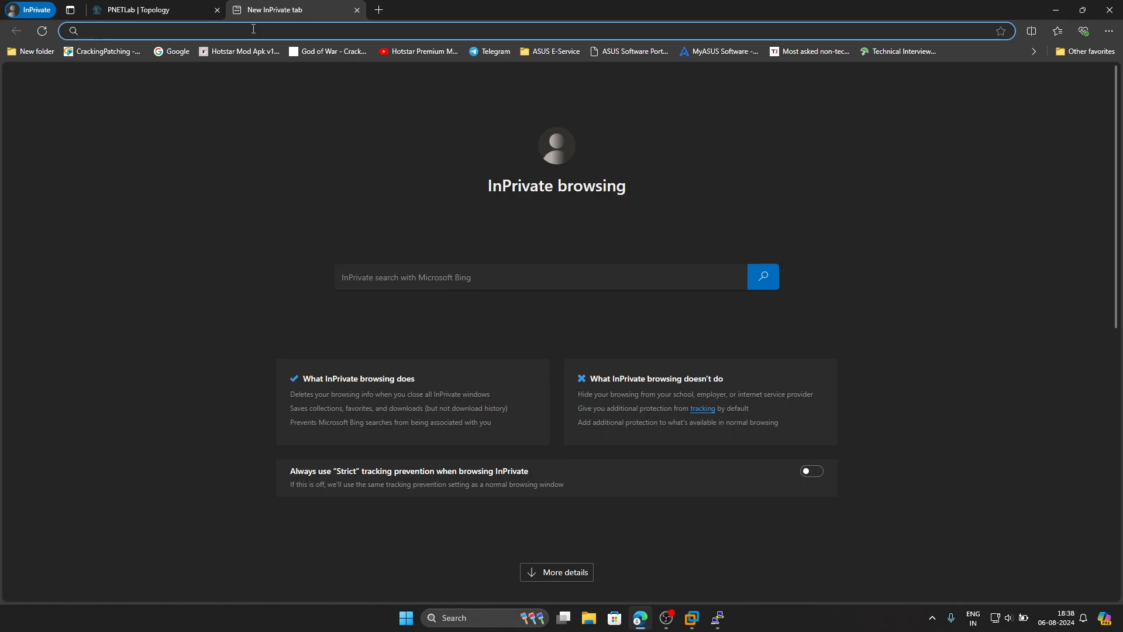
pyautogui.write('http')
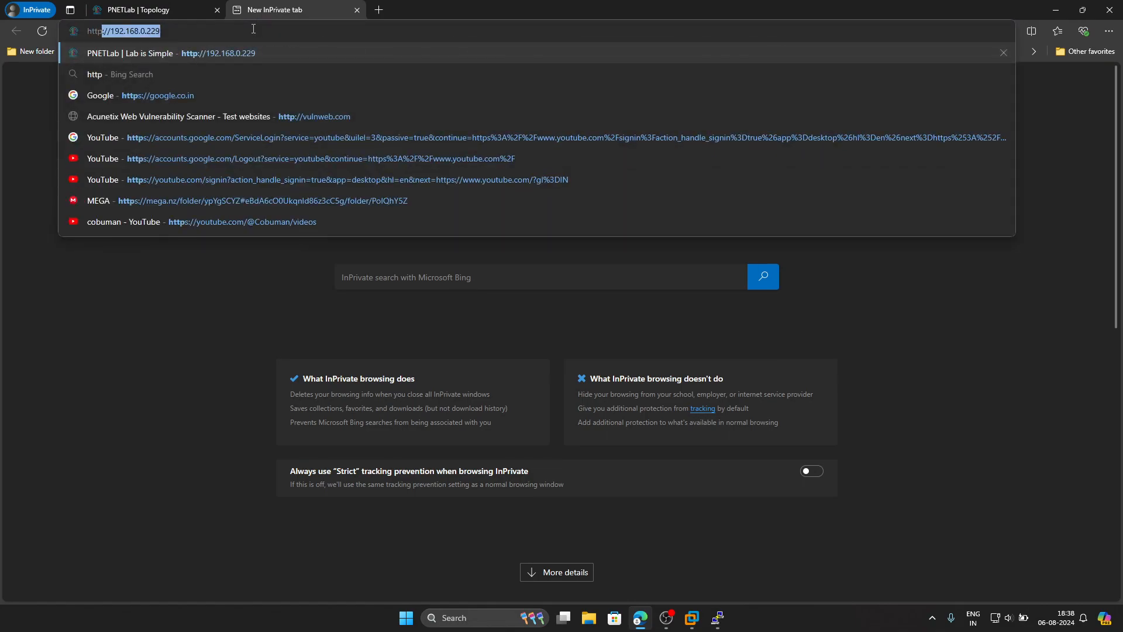
pyautogui.write('s://')
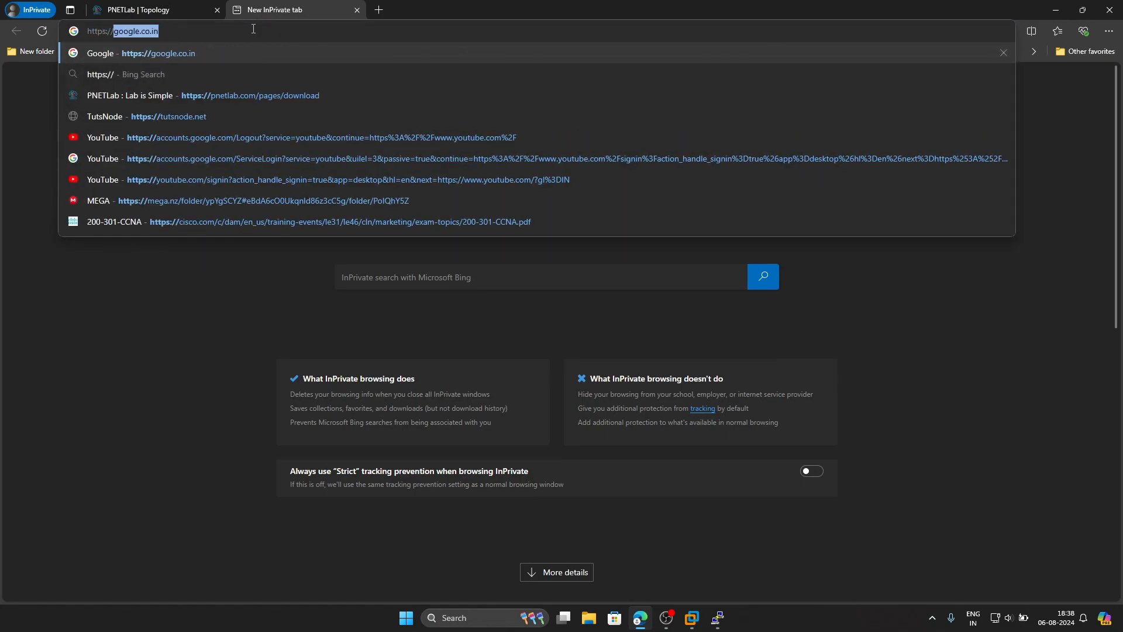
pyautogui.write('192.16')
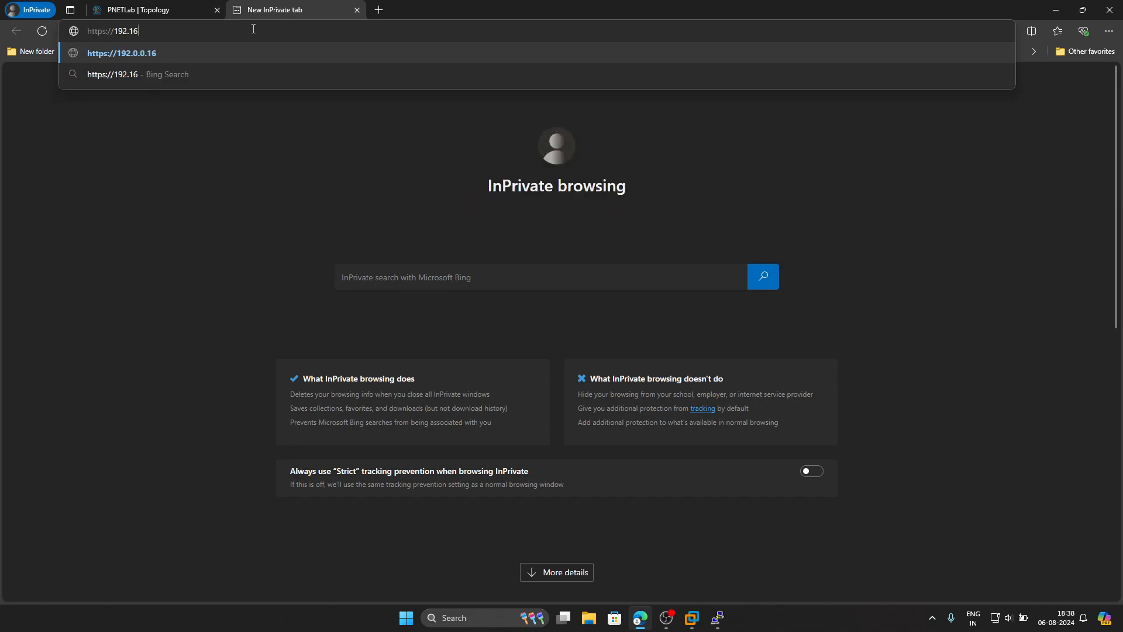
pyautogui.write('8.100.100')
pyautogui.press('Return')
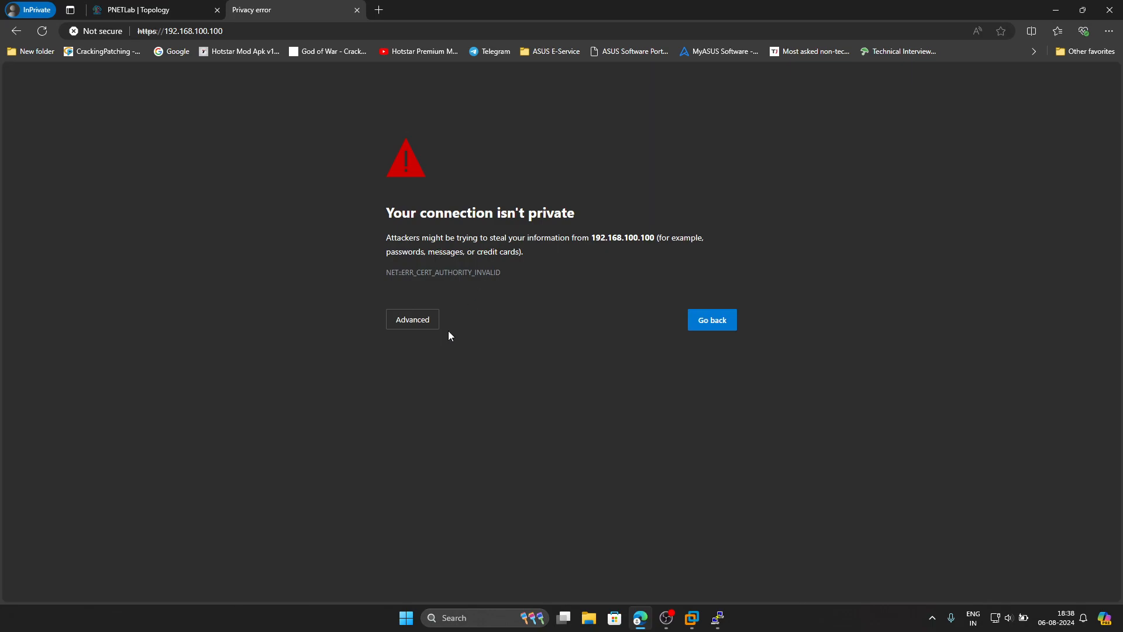
pyautogui.click(433, 319)
# - Continue to 192.168.100.100 (unsafe) and sign in to Gaia Portal as admin with the password
pyautogui.click(439, 411)
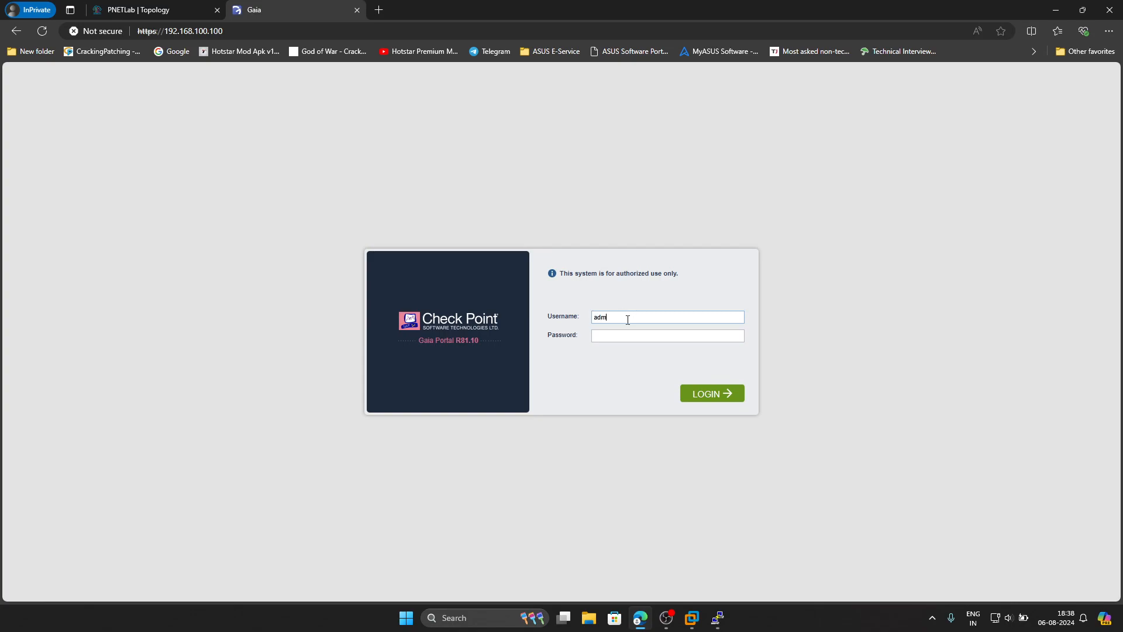
pyautogui.press('Tab')
pyautogui.write('••••••••')
pyautogui.press('Return')
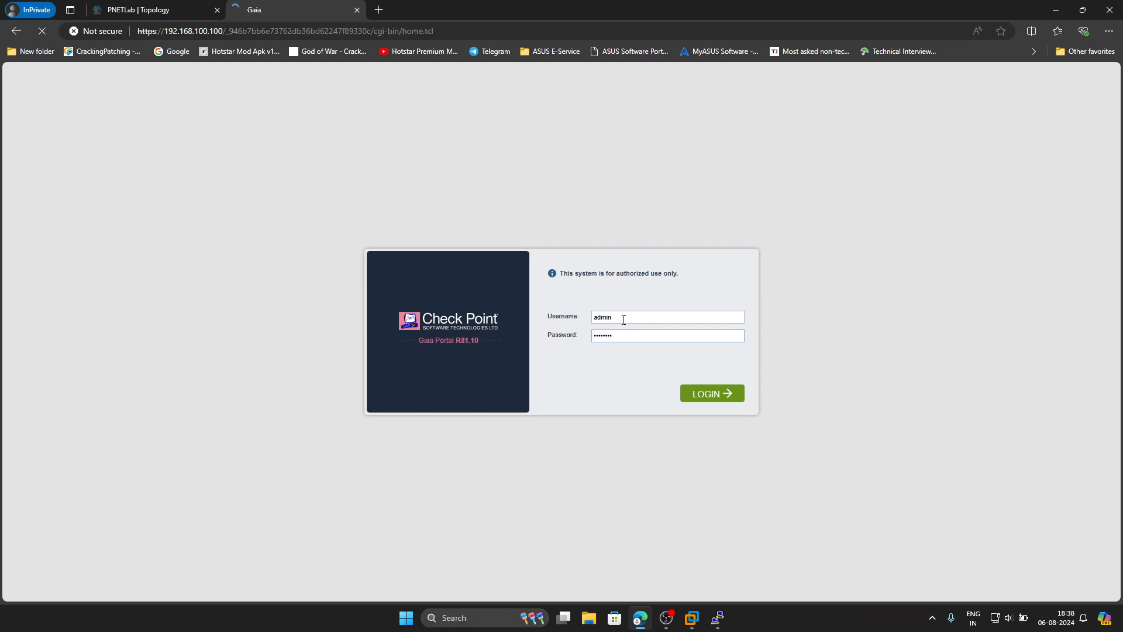
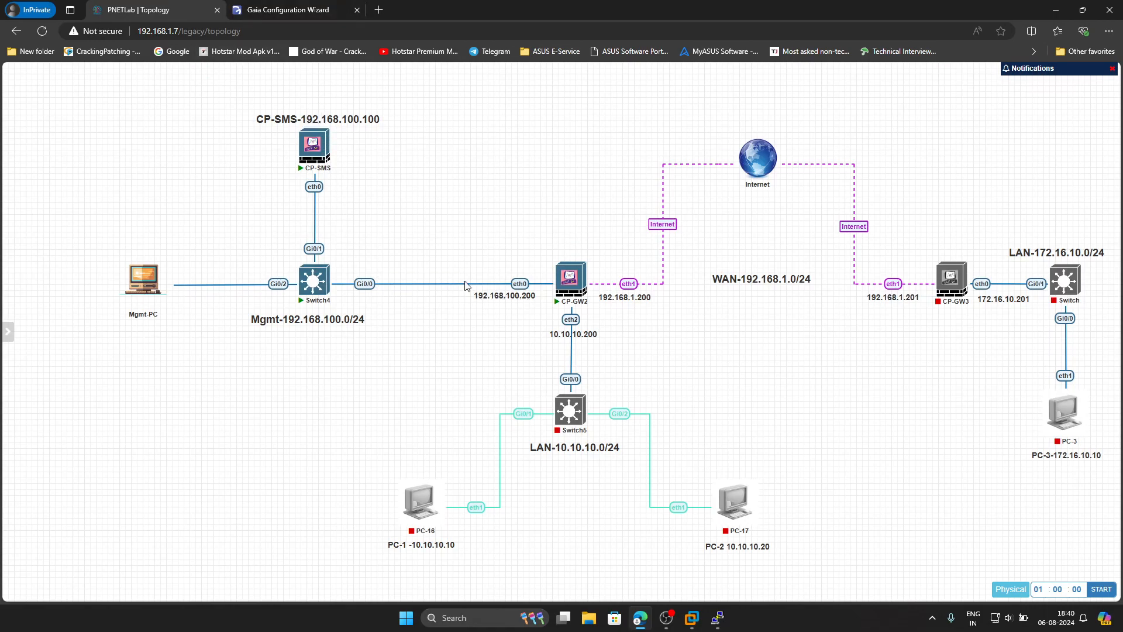
# - Enter 192.168.100.200 as the management default gateway in the Gaia wizard
pyautogui.click(304, 15)
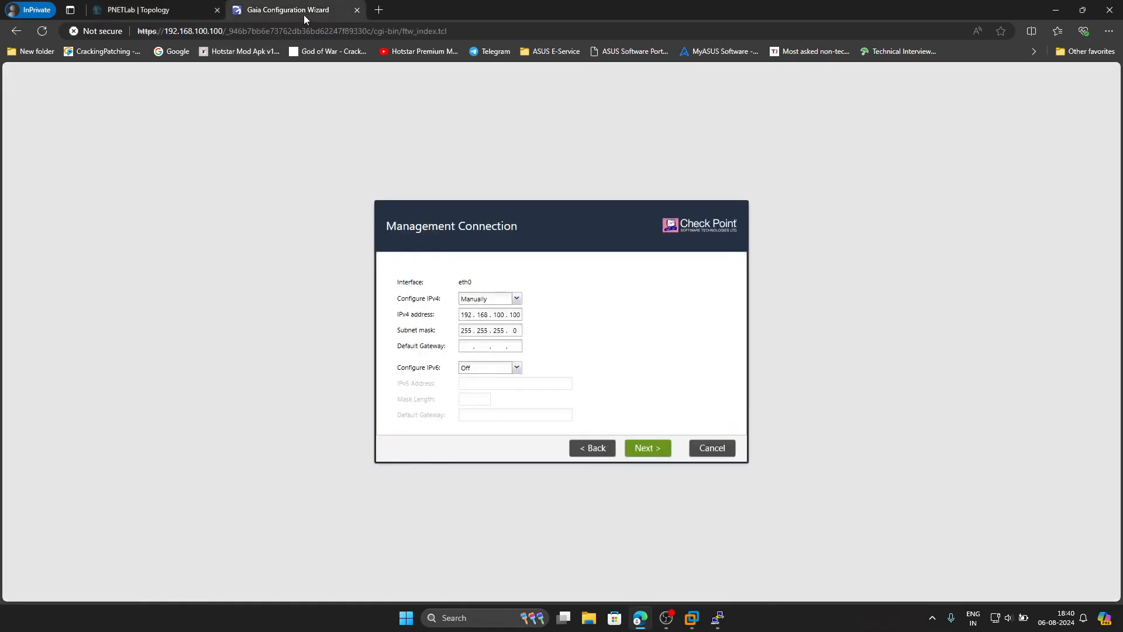
pyautogui.click(462, 346)
pyautogui.write('192 . 168 . 100 . 200')
# - Advance the wizard past Internet Connection, Device Information and Date and Time
pyautogui.click(643, 448)
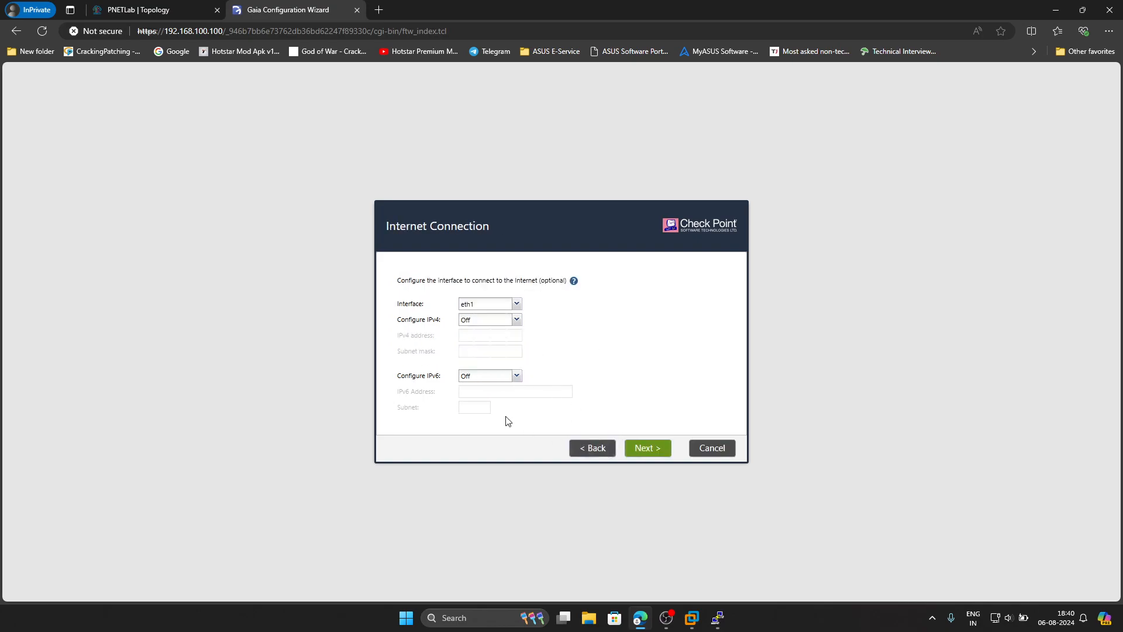
pyautogui.click(636, 454)
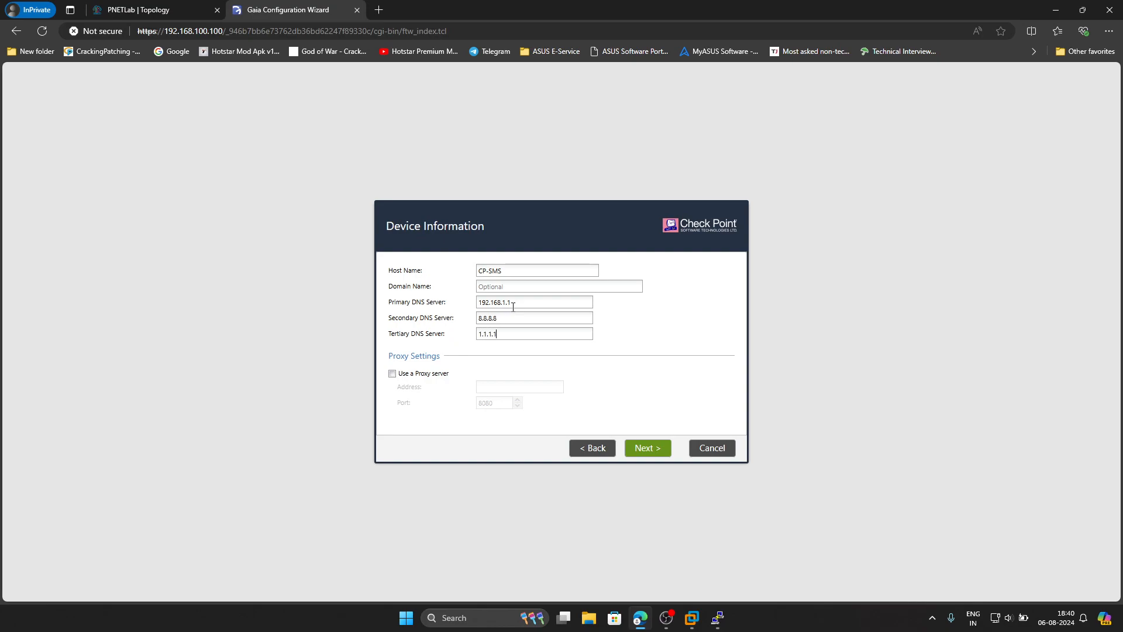
pyautogui.click(656, 447)
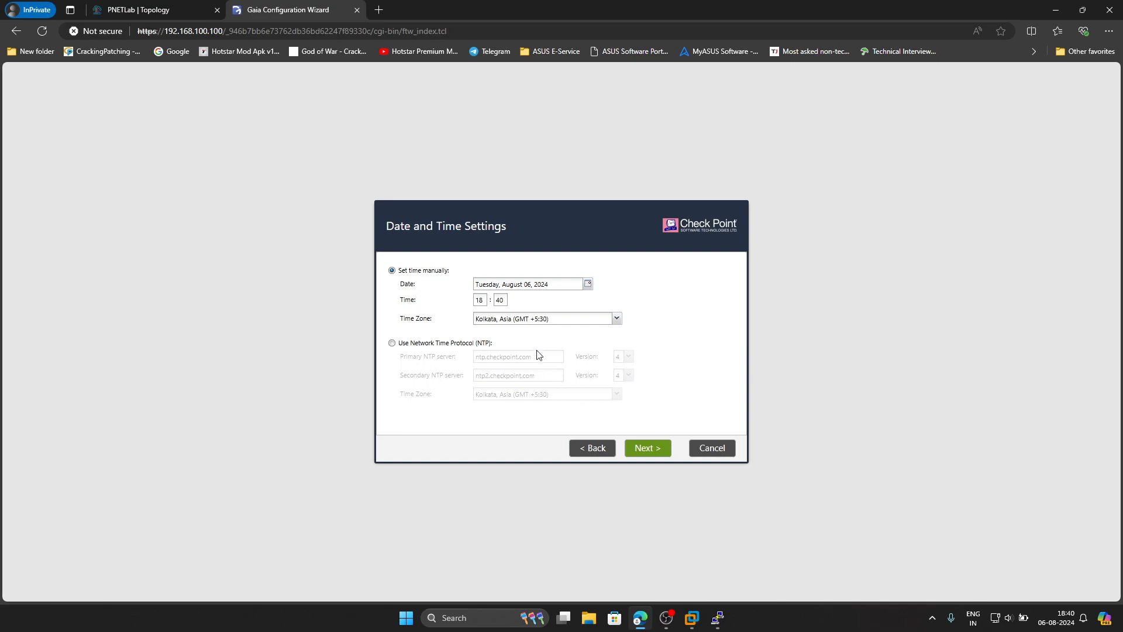
pyautogui.click(632, 449)
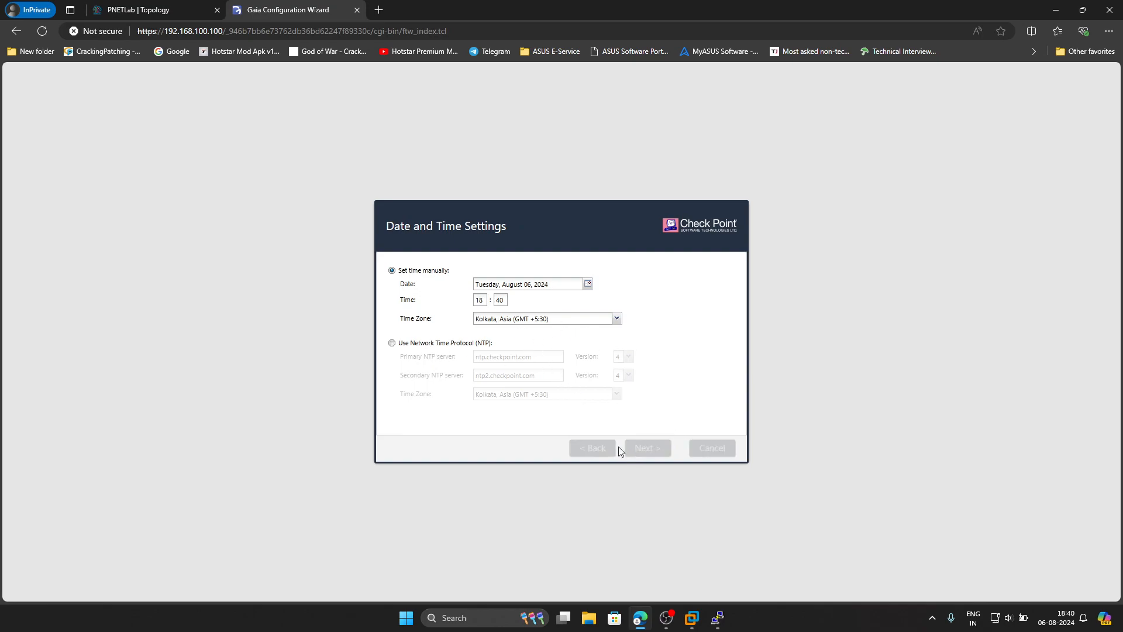
# - Drop Security Gateway so Security Management is the only product selected
pyautogui.click(645, 450)
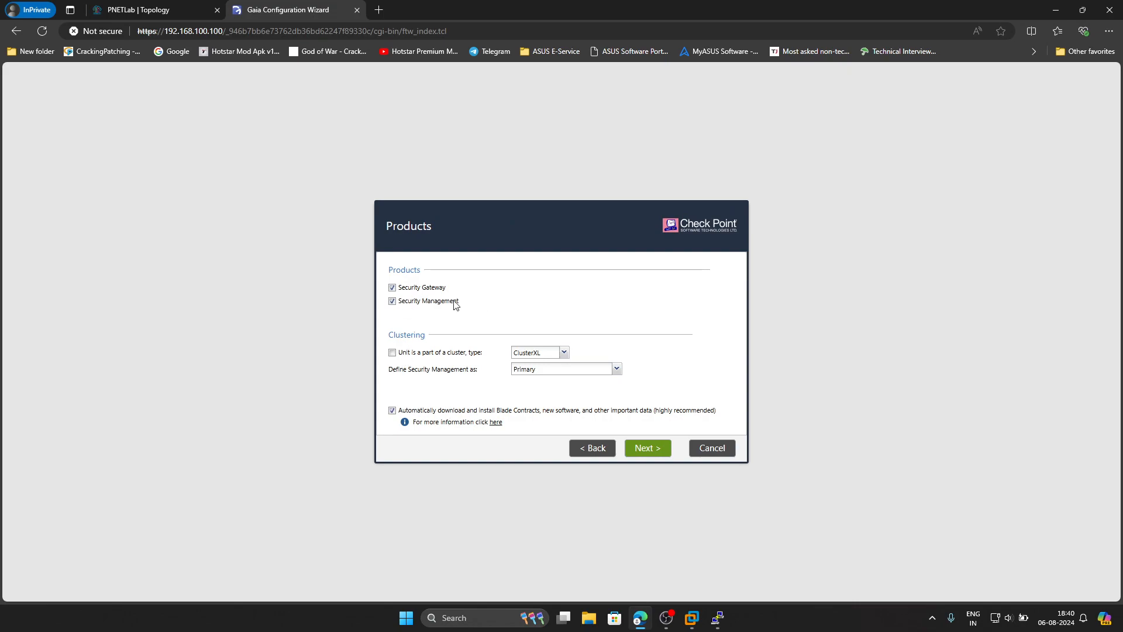
pyautogui.click(420, 289)
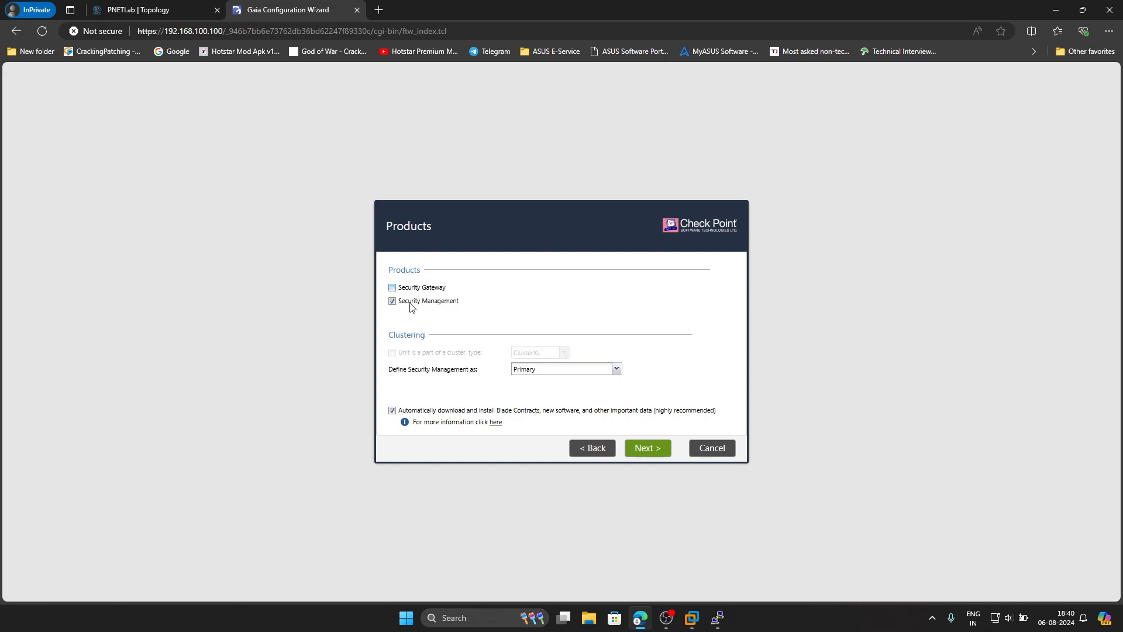
pyautogui.doubleClick(636, 455)
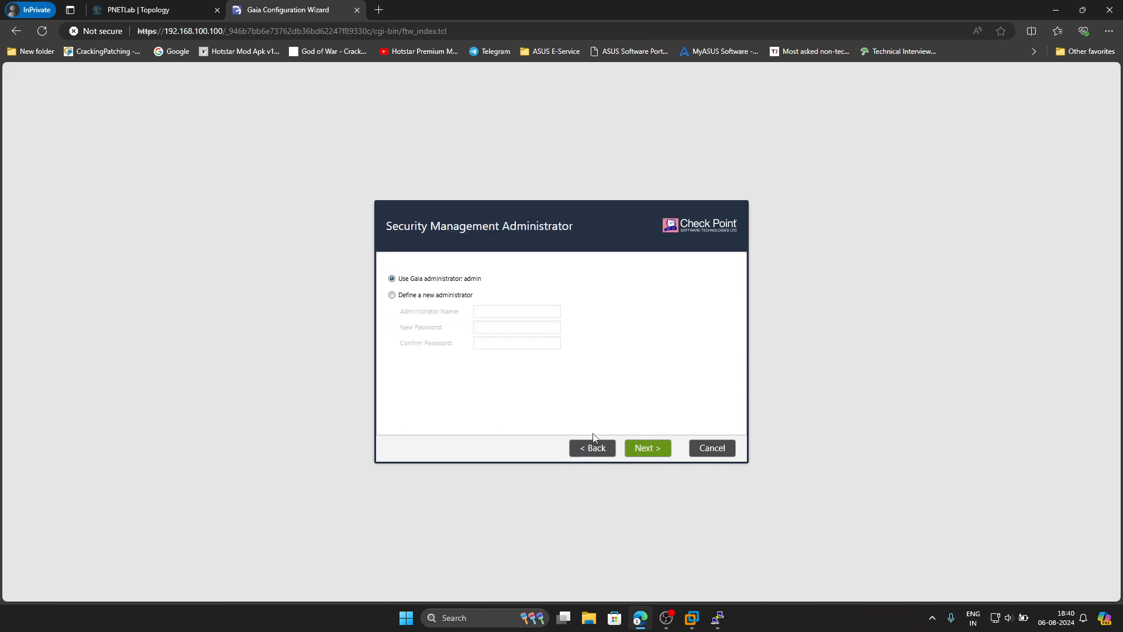
# - Keep the default administrator and GUI client settings, disable sending data, and start configuration
pyautogui.click(639, 449)
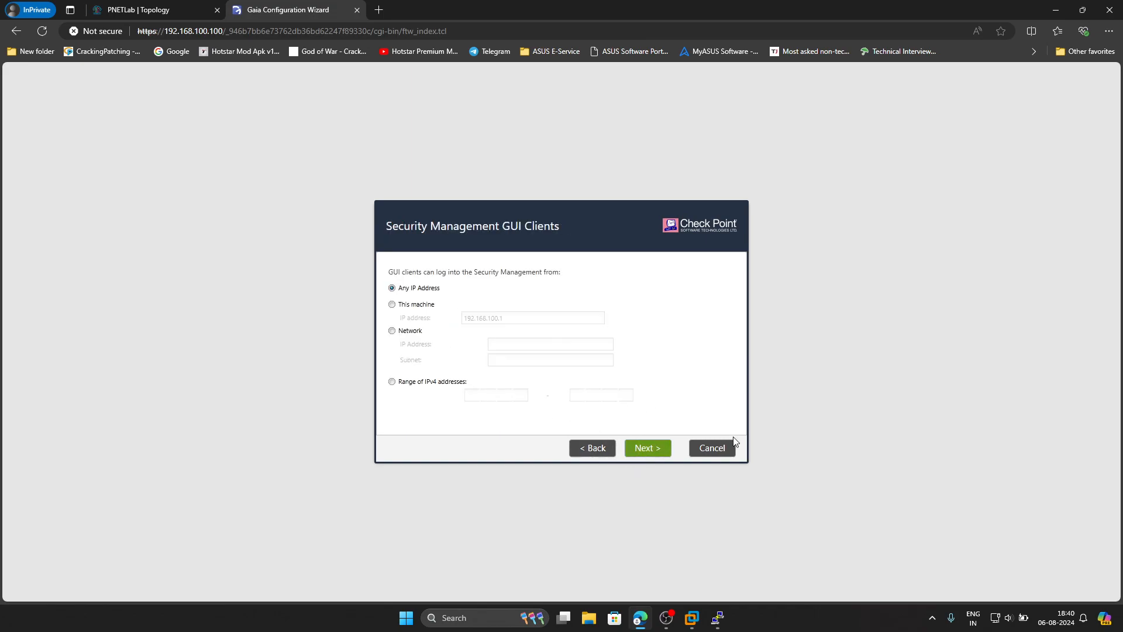
pyautogui.click(644, 449)
pyautogui.click(407, 404)
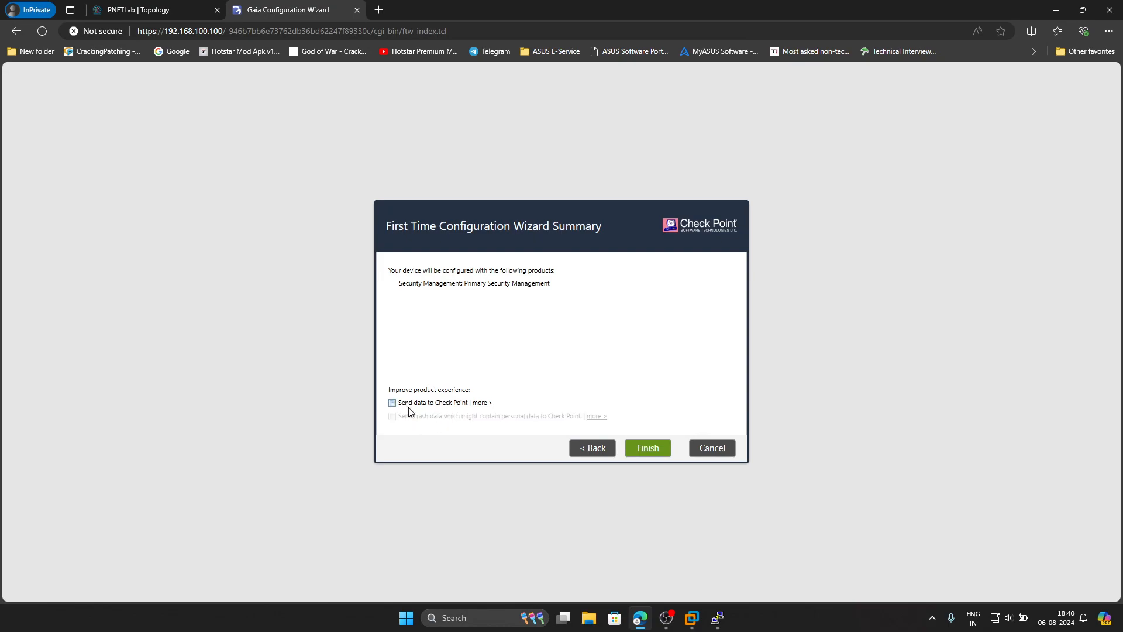
pyautogui.click(667, 450)
pyautogui.click(536, 358)
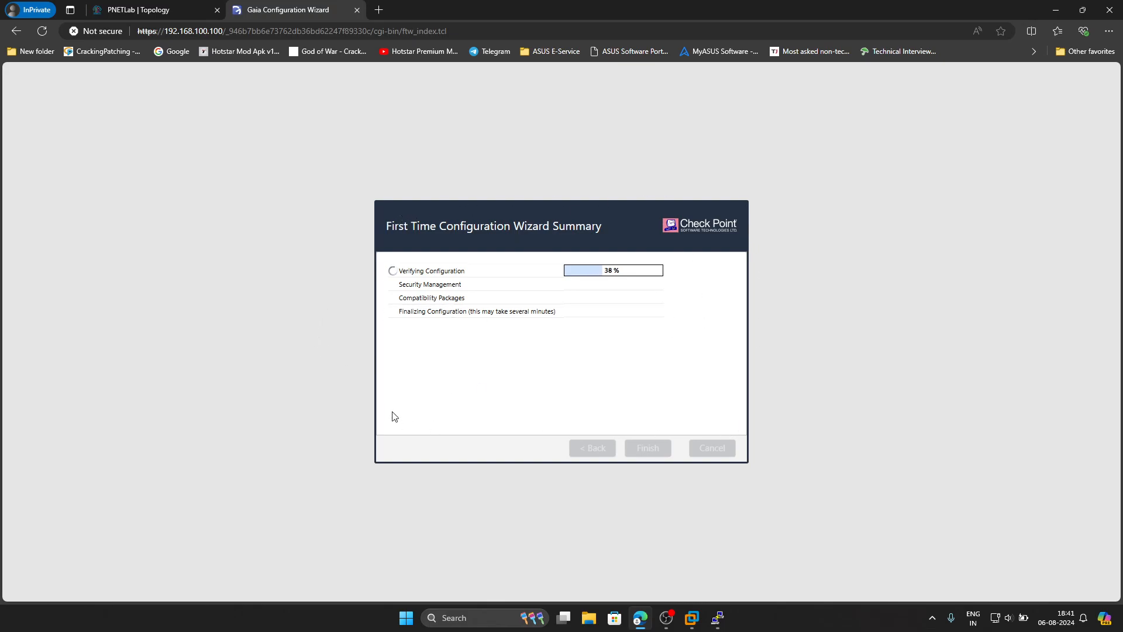
# - Open the CP-GW2 console and set its PuTTY font to bold Consolas, size 18
pyautogui.click(115, 7)
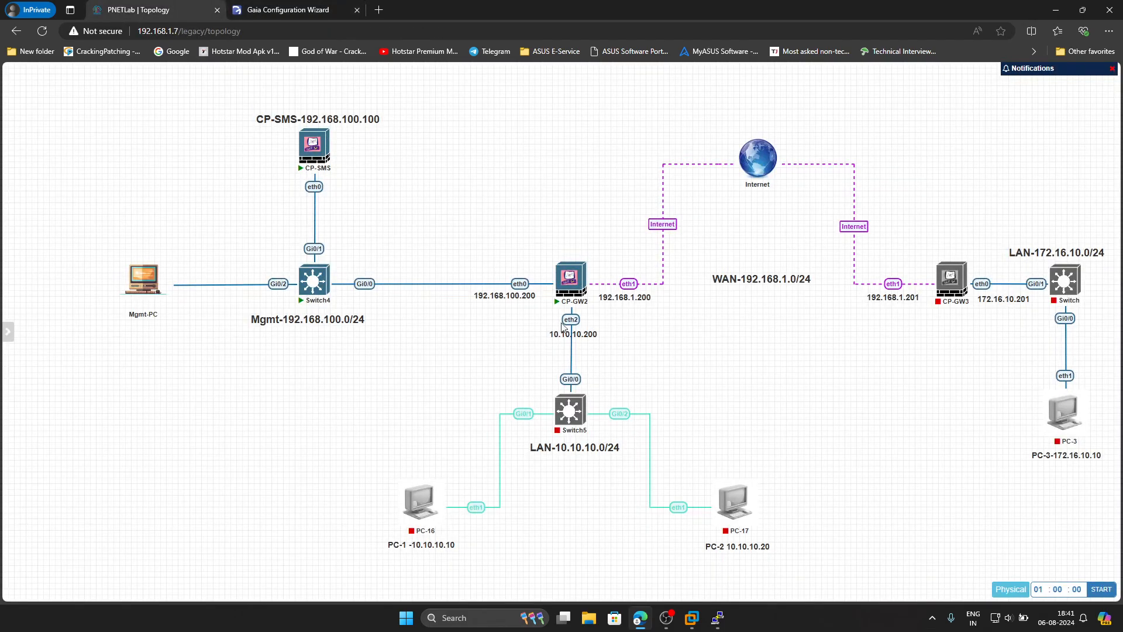
pyautogui.click(729, 623)
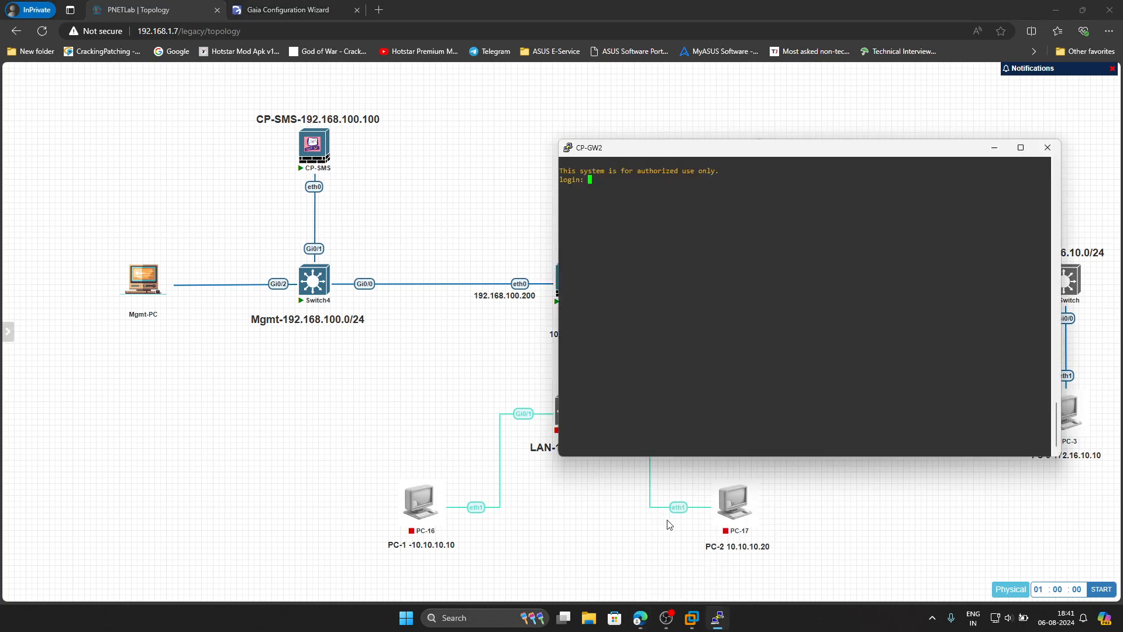
pyautogui.rightClick(644, 157)
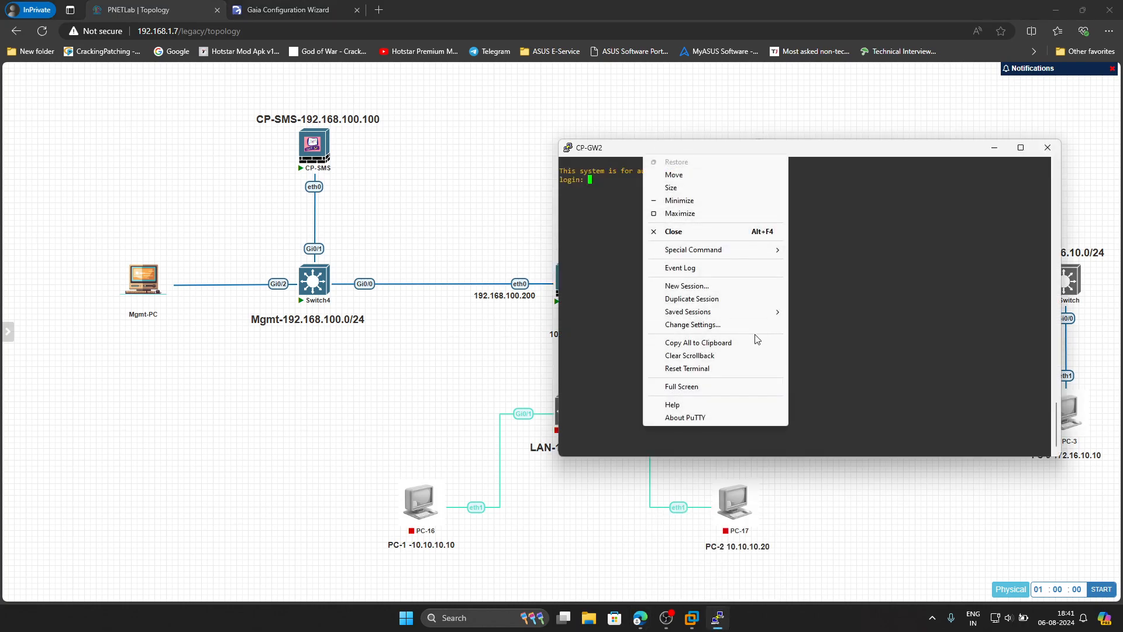
pyautogui.click(693, 324)
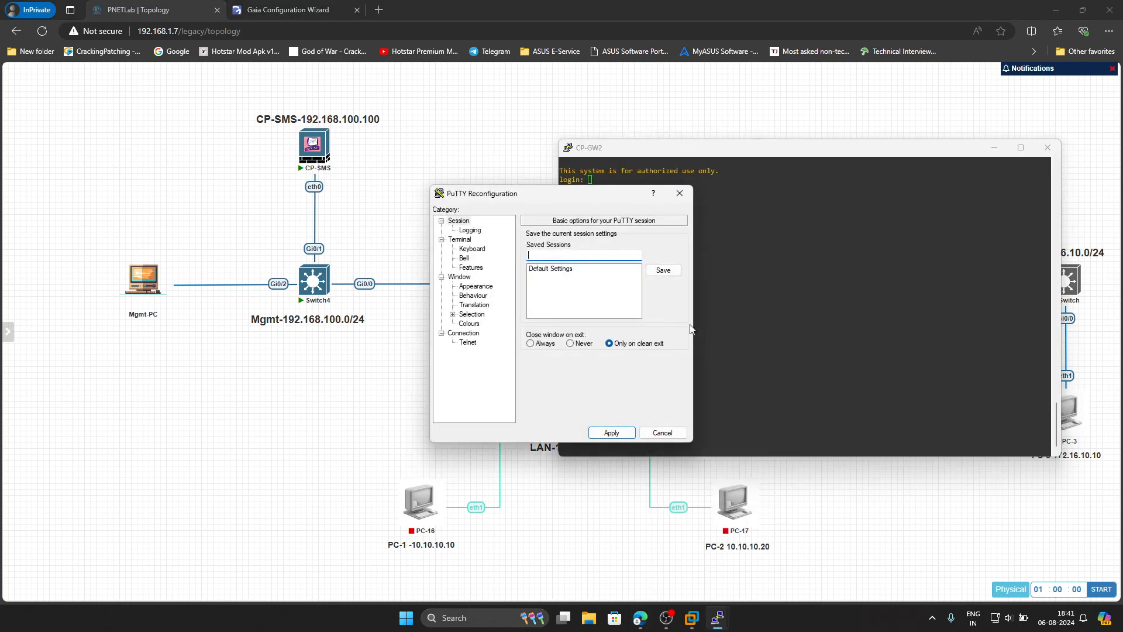
pyautogui.click(475, 286)
pyautogui.click(662, 303)
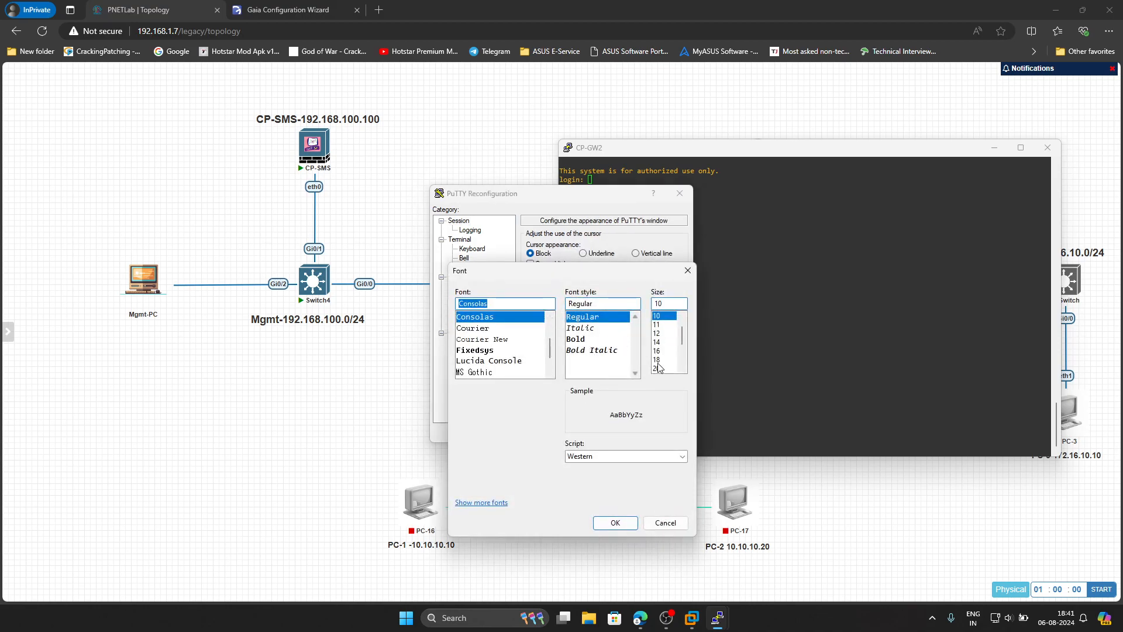
pyautogui.click(594, 344)
pyautogui.click(611, 351)
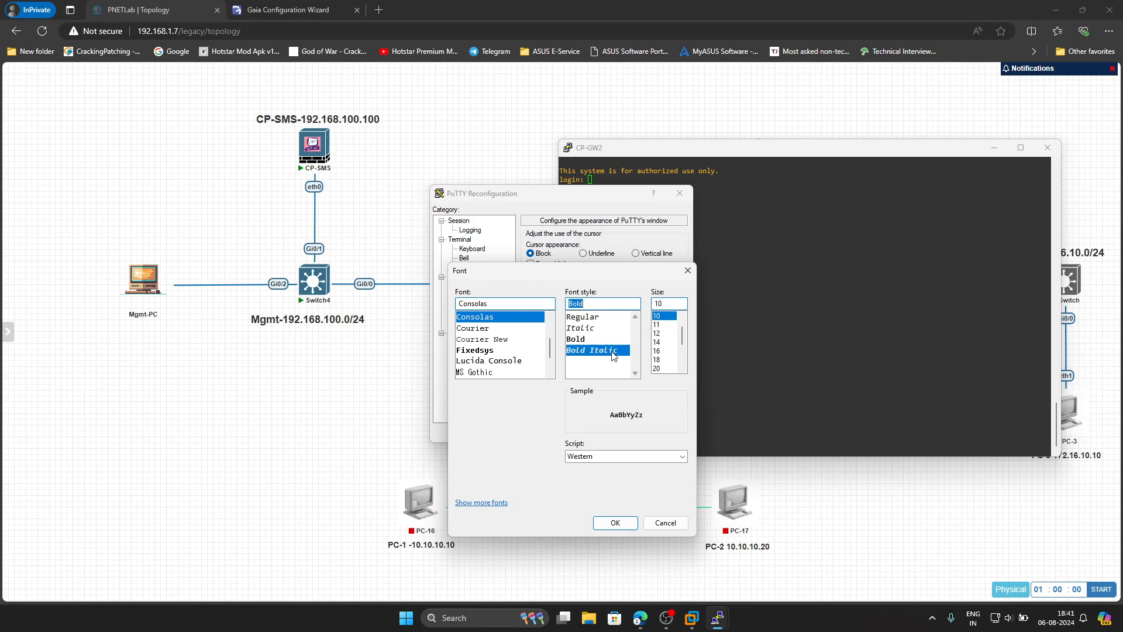
pyautogui.click(657, 360)
pyautogui.click(615, 523)
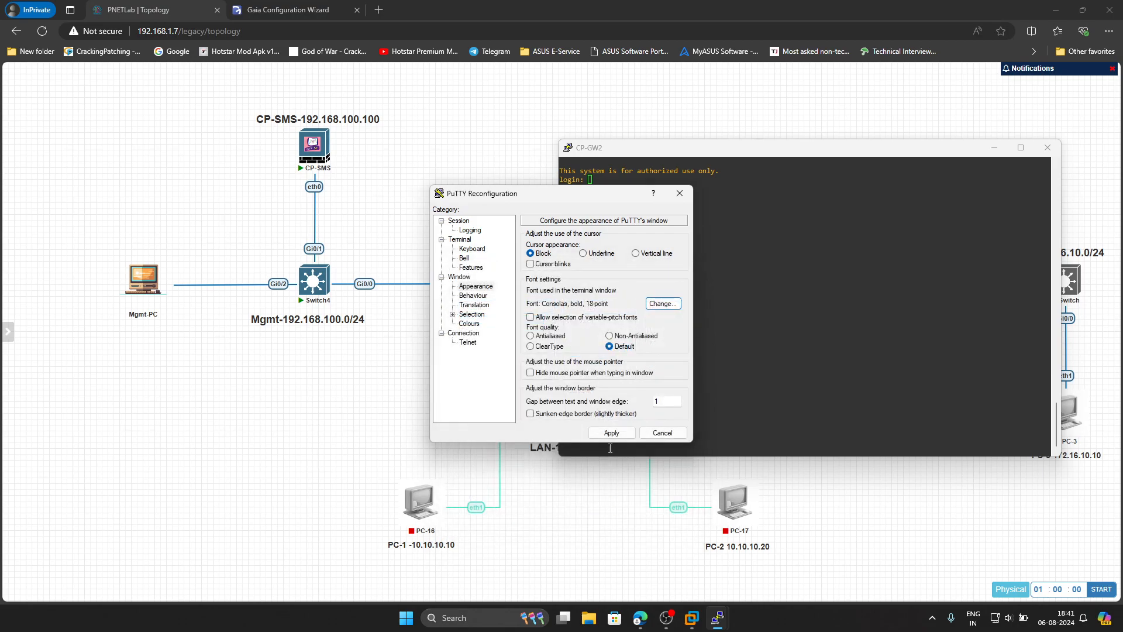
pyautogui.click(611, 432)
# - Log in to the CP-GW2 console as admin with the password
pyautogui.write('admin')
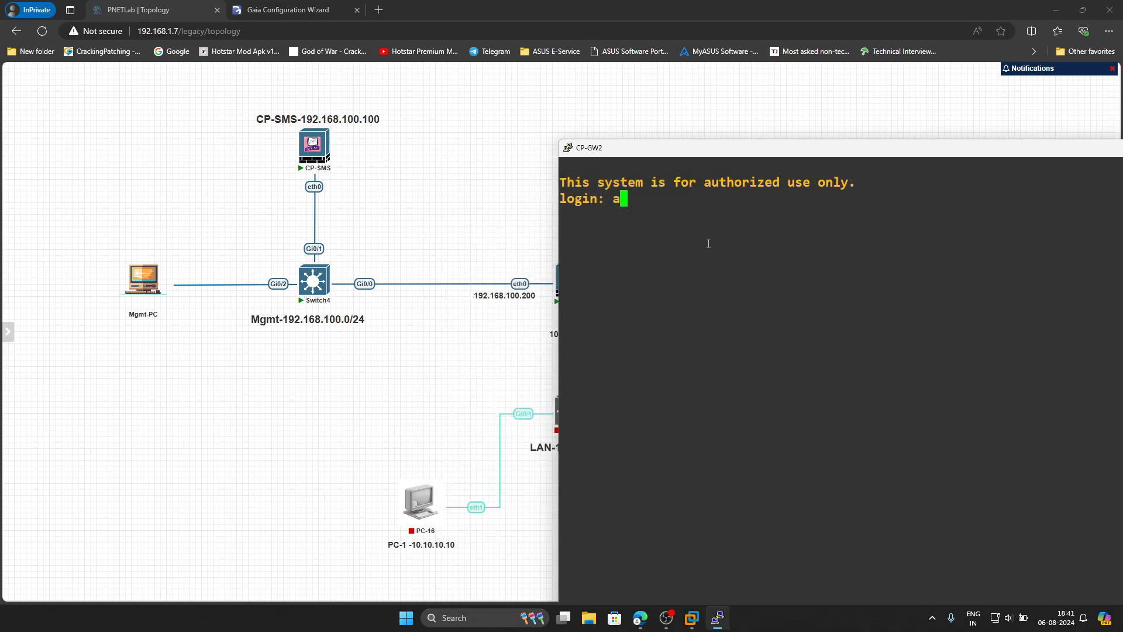
pyautogui.press('Return')
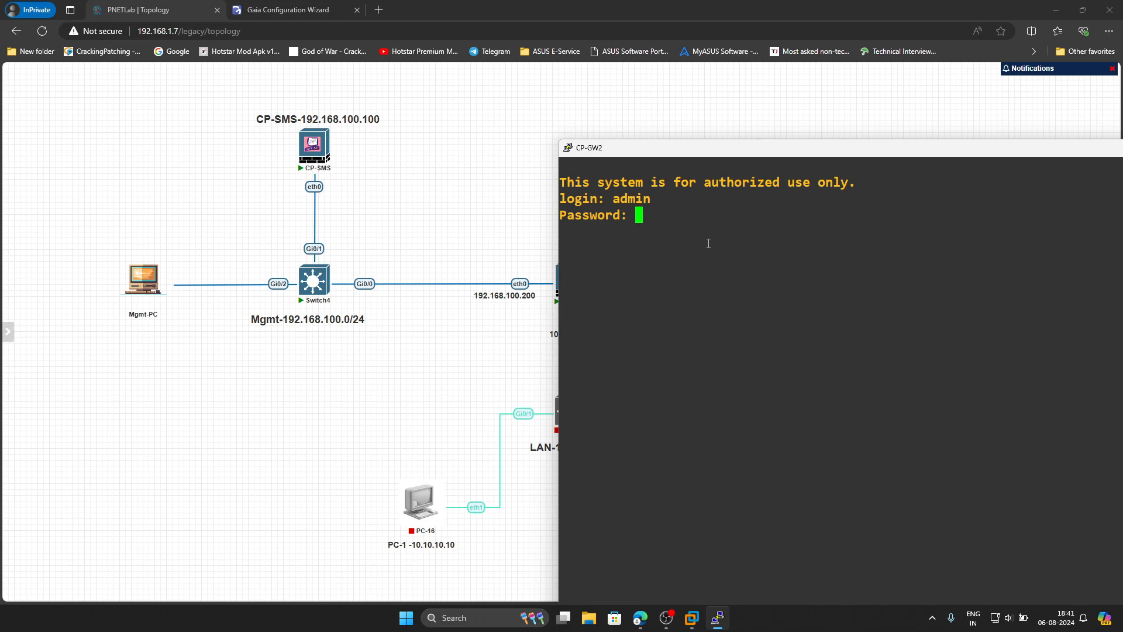
pyautogui.press('Return')
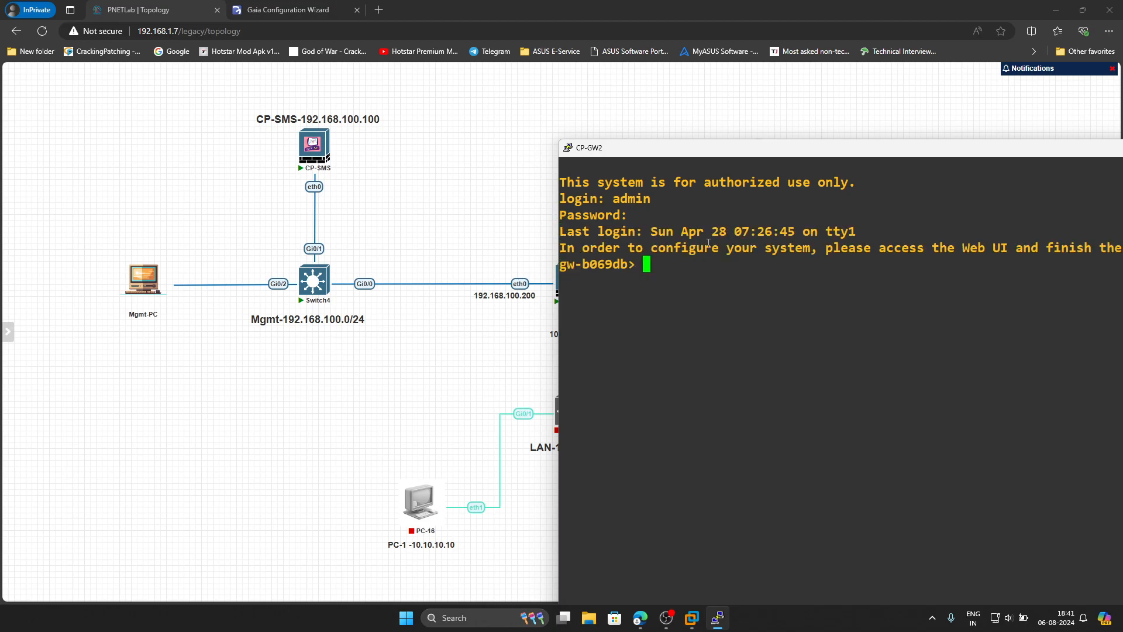
pyautogui.moveTo(645, 152); pyautogui.dragTo(445, 320)
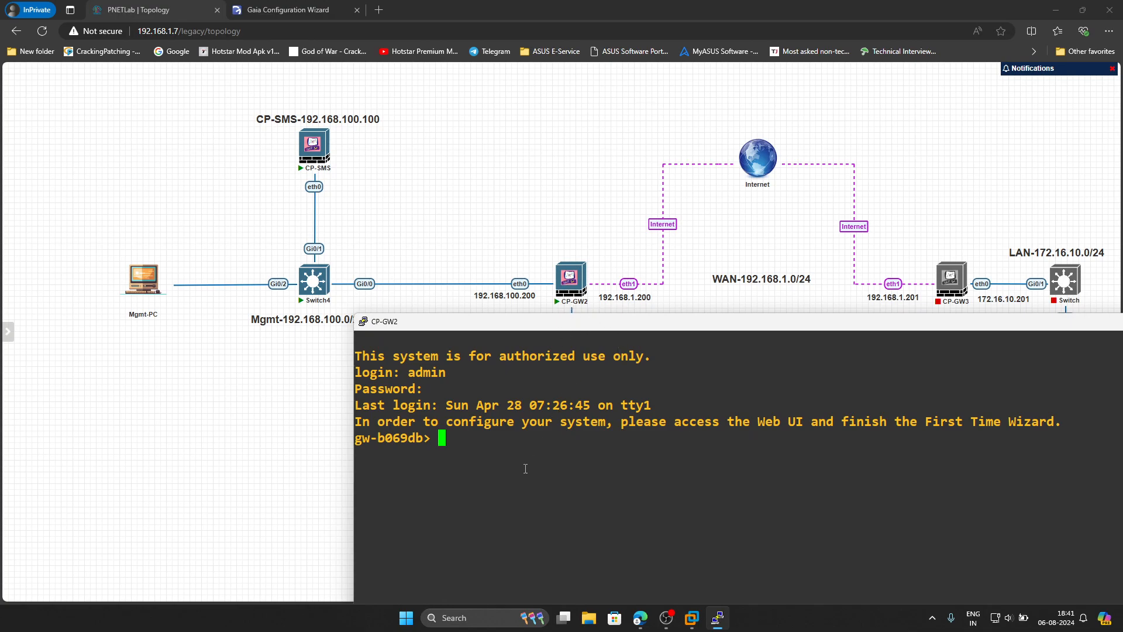
# - Set hostname CP-GW1 and assign eth0 192.168.100.200 with mask-length 24
pyautogui.write('set hostname ')
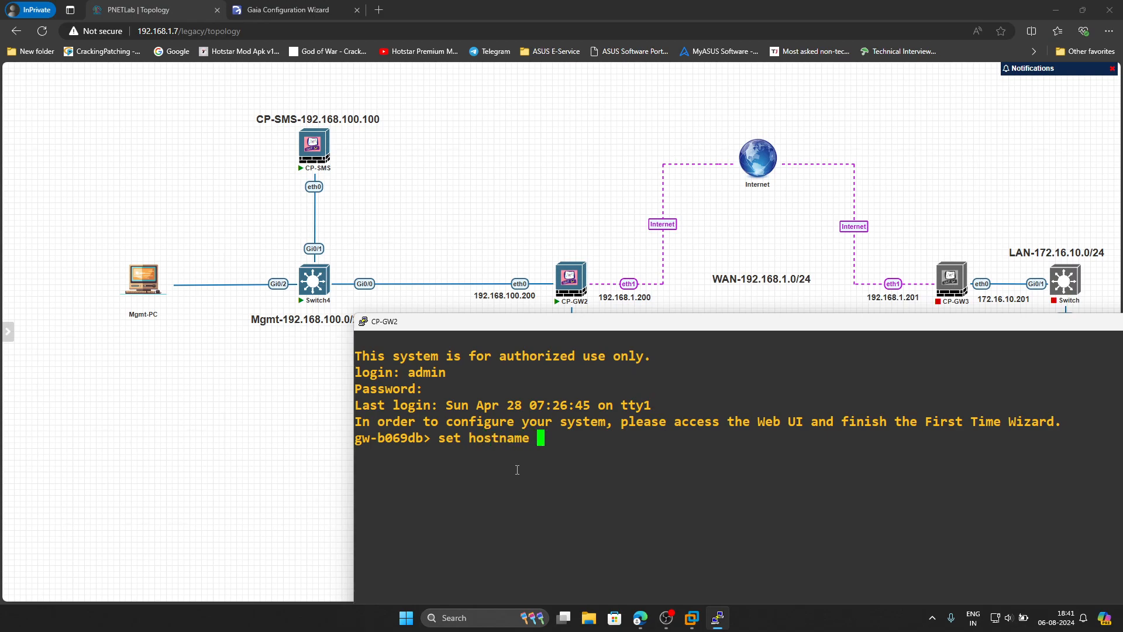
pyautogui.write('CP-GW1')
pyautogui.press('Return')
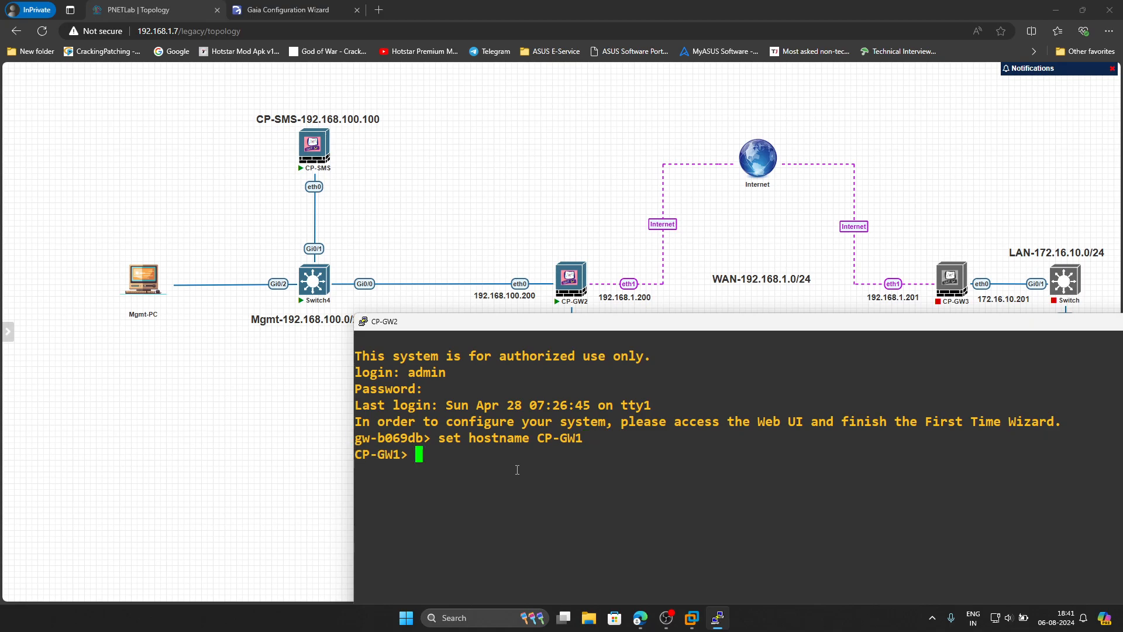
pyautogui.write('set interface eth0')
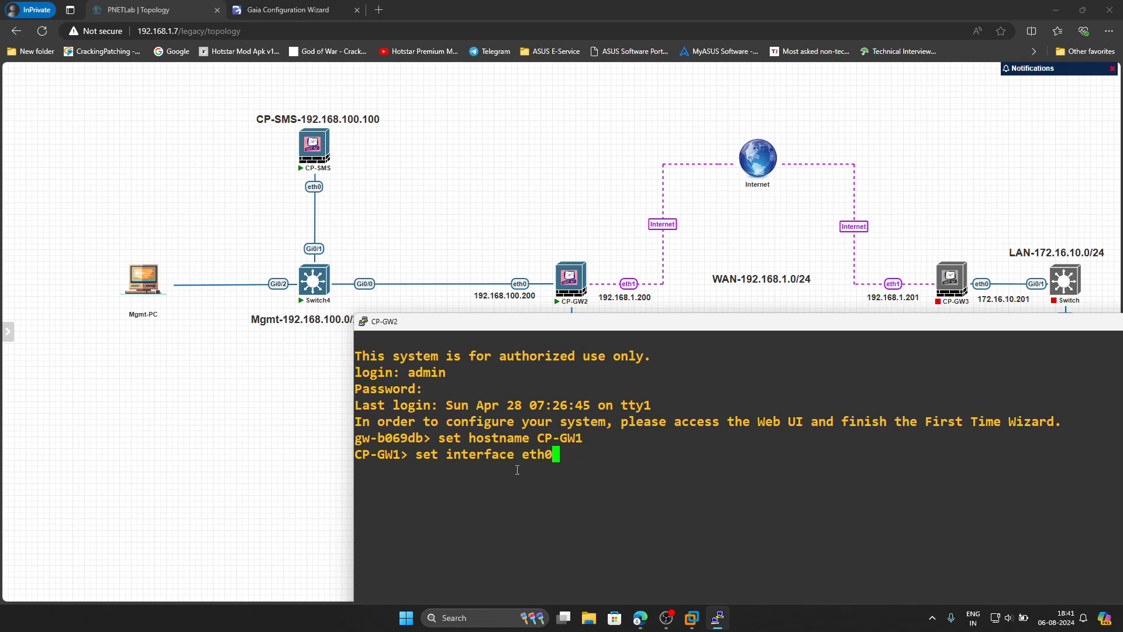
pyautogui.write(' ipv4-add')
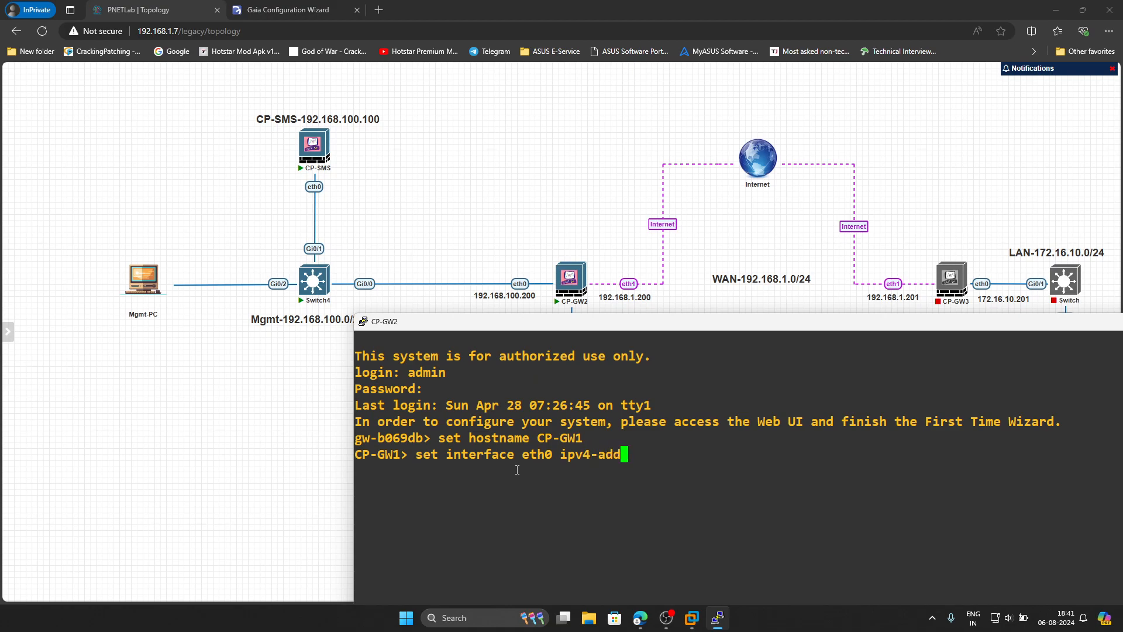
pyautogui.write('ress 192.168.100.200 mask')
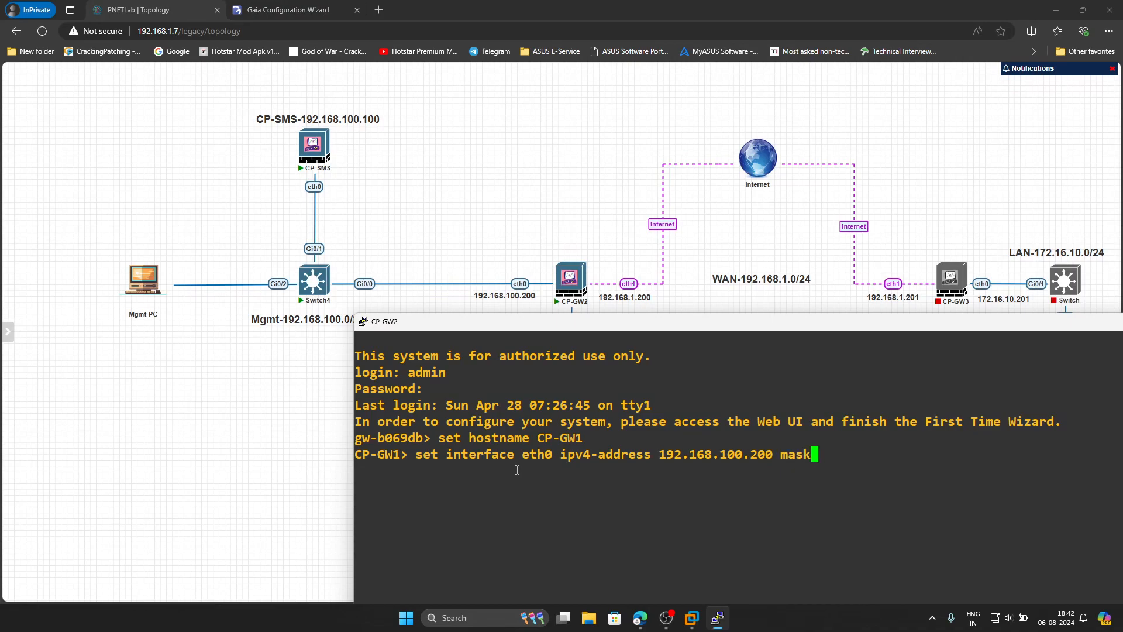
pyautogui.write('-length 24')
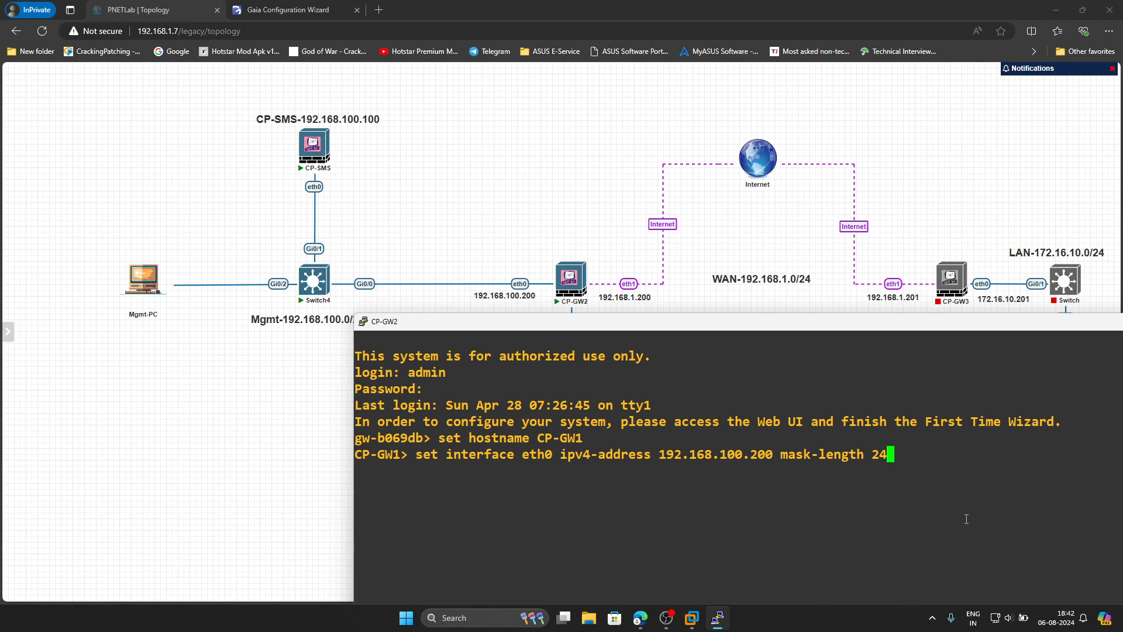
pyautogui.press('Return')
pyautogui.moveTo(707, 328); pyautogui.dragTo(695, 364)
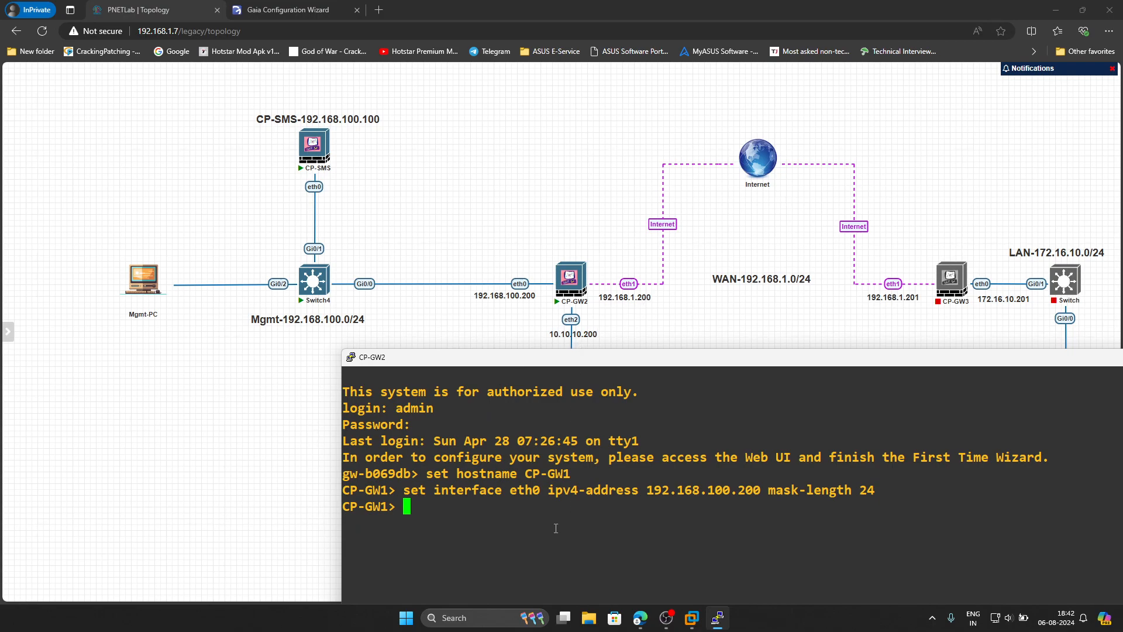
# - Assign eth1 the address 192.168.1.200 with mask-length 24
pyautogui.press('Up')
pyautogui.press('Left')
pyautogui.press('Left')
pyautogui.press('Left')
pyautogui.press('Left')
pyautogui.press('Left')
pyautogui.press('Left')
pyautogui.press('Left')
pyautogui.press('Left')
pyautogui.press('Left')
pyautogui.press('Left')
pyautogui.press('Left')
pyautogui.press('Left')
pyautogui.press('Left')
pyautogui.press('Left')
pyautogui.press('Left')
pyautogui.press('Left')
pyautogui.press('Left')
pyautogui.press('Left')
pyautogui.press('Left')
pyautogui.press('BackSpace')
pyautogui.press('BackSpace')
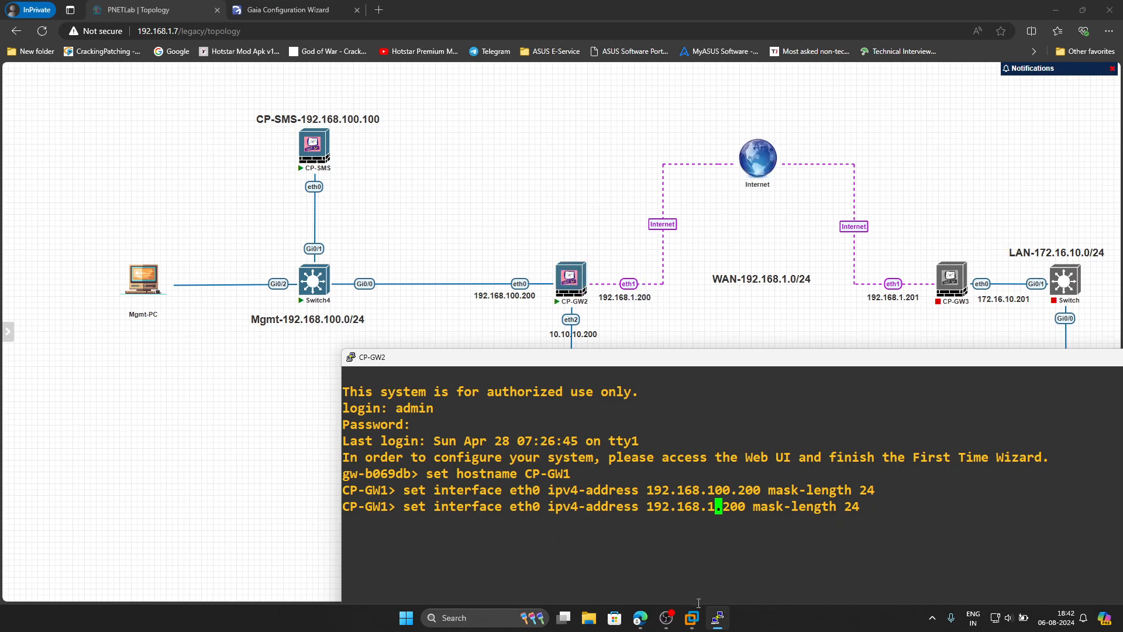
pyautogui.press('Left')
pyautogui.press('Left')
pyautogui.press('Left')
pyautogui.press('Left')
pyautogui.press('Left')
pyautogui.press('Left')
pyautogui.press('Left')
pyautogui.press('Left')
pyautogui.press('Left')
pyautogui.press('Left')
pyautogui.press('Left')
pyautogui.press('Left')
pyautogui.press('Left')
pyautogui.press('Left')
pyautogui.press('Left')
pyautogui.press('Left')
pyautogui.press('Left')
pyautogui.press('Left')
pyautogui.press('Left')
pyautogui.press('Left')
pyautogui.press('BackSpace')
pyautogui.write('1')
pyautogui.press('Return')
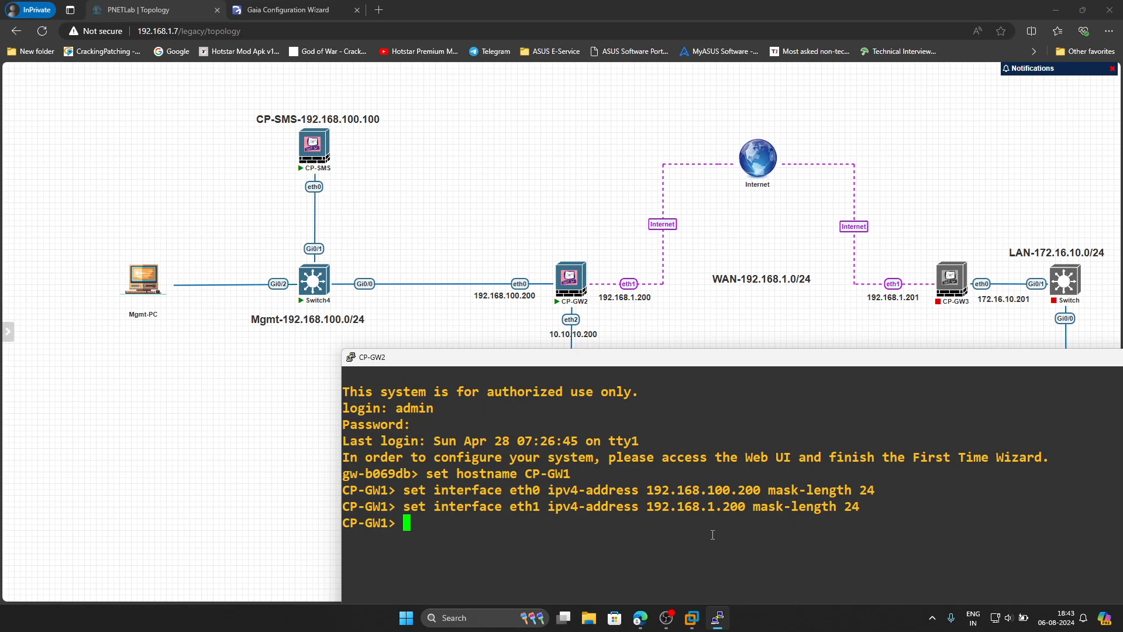
# - Assign eth2 the address 10.10.10.200 with mask-length 24
pyautogui.press('Up')
pyautogui.press('Left')
pyautogui.press('Left')
pyautogui.press('Left')
pyautogui.press('Left')
pyautogui.press('Left')
pyautogui.press('Left')
pyautogui.press('Left')
pyautogui.press('Left')
pyautogui.press('Left')
pyautogui.press('Left')
pyautogui.press('Left')
pyautogui.press('Left')
pyautogui.press('Left')
pyautogui.press('Left')
pyautogui.press('Left')
pyautogui.press('Left')
pyautogui.press('Left')
pyautogui.press('Left')
pyautogui.press('Left')
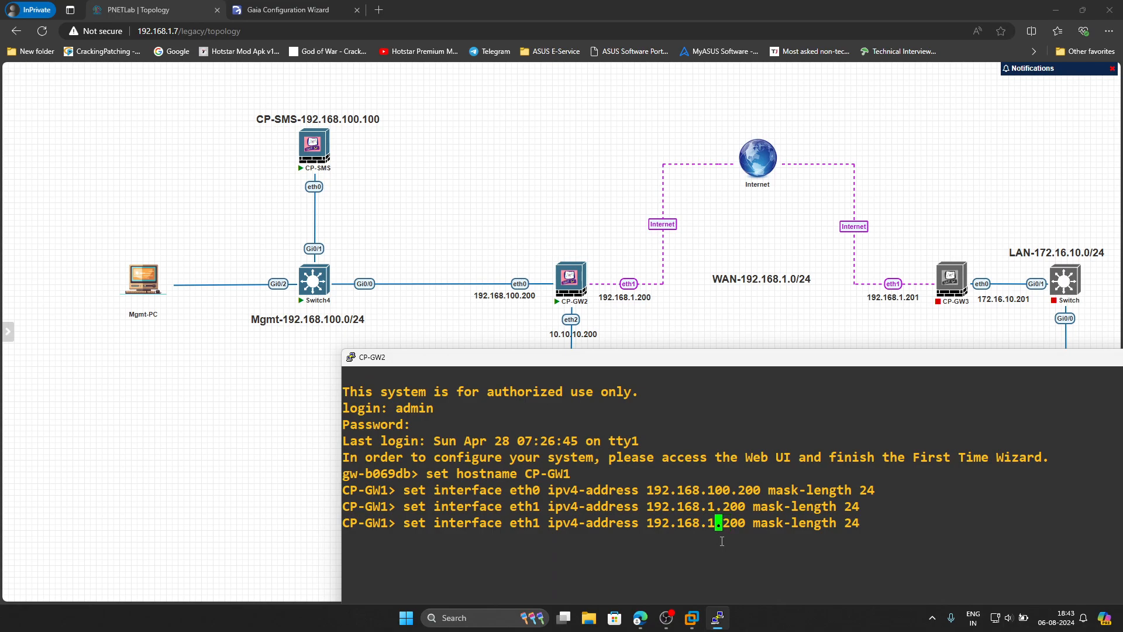
pyautogui.press('BackSpace')
pyautogui.press('BackSpace')
pyautogui.press('BackSpace')
pyautogui.press('BackSpace')
pyautogui.press('BackSpace')
pyautogui.press('BackSpace')
pyautogui.press('BackSpace')
pyautogui.press('BackSpace')
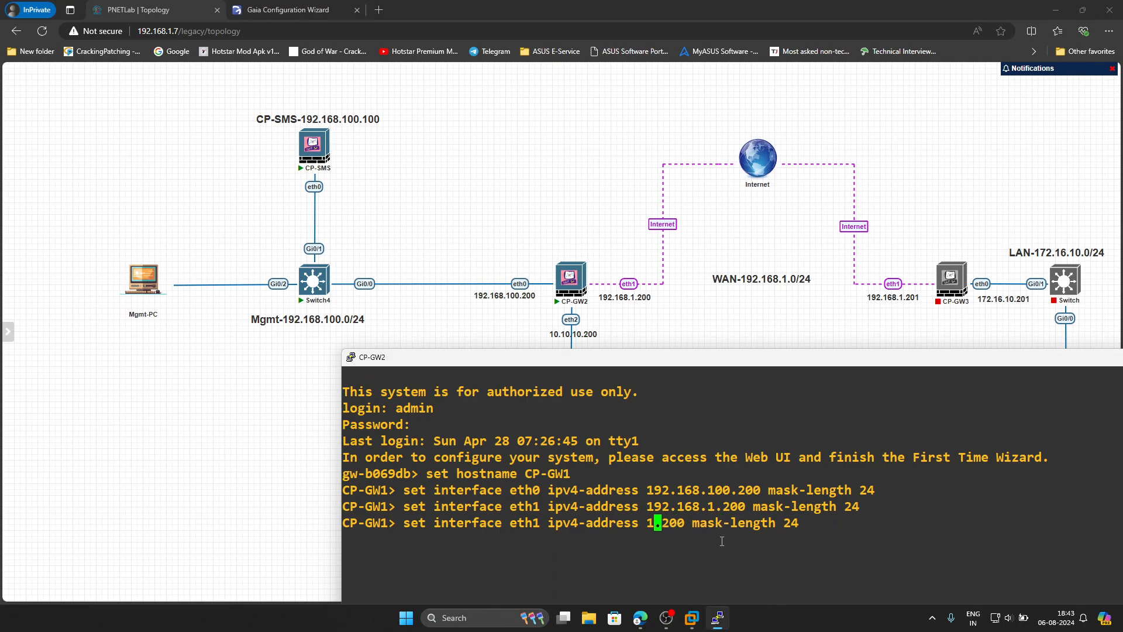
pyautogui.write('0.10.10')
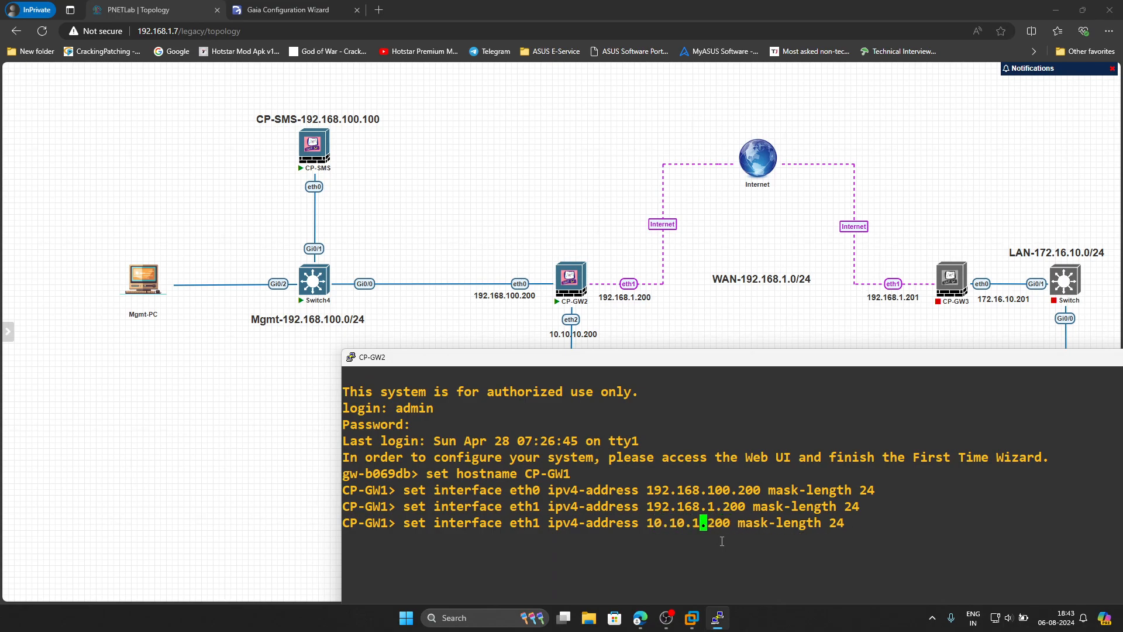
pyautogui.press('Left')
pyautogui.press('Left')
pyautogui.press('Left')
pyautogui.press('Left')
pyautogui.press('Left')
pyautogui.press('Left')
pyautogui.press('Left')
pyautogui.press('Left')
pyautogui.press('Left')
pyautogui.press('Left')
pyautogui.press('Left')
pyautogui.press('Left')
pyautogui.press('Left')
pyautogui.press('Left')
pyautogui.press('Left')
pyautogui.press('Left')
pyautogui.press('Left')
pyautogui.press('Left')
pyautogui.press('Left')
pyautogui.press('Left')
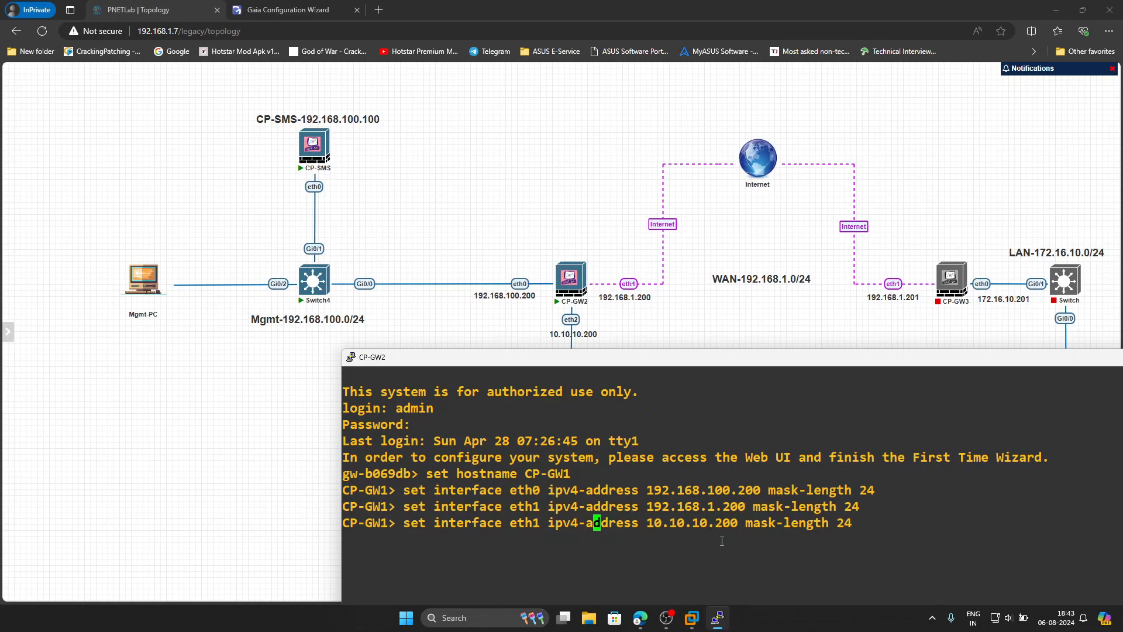
pyautogui.press('BackSpace')
pyautogui.write('2')
pyautogui.press('Return')
# - Run 'save config' to save the gateway configuration
pyautogui.write('save ')
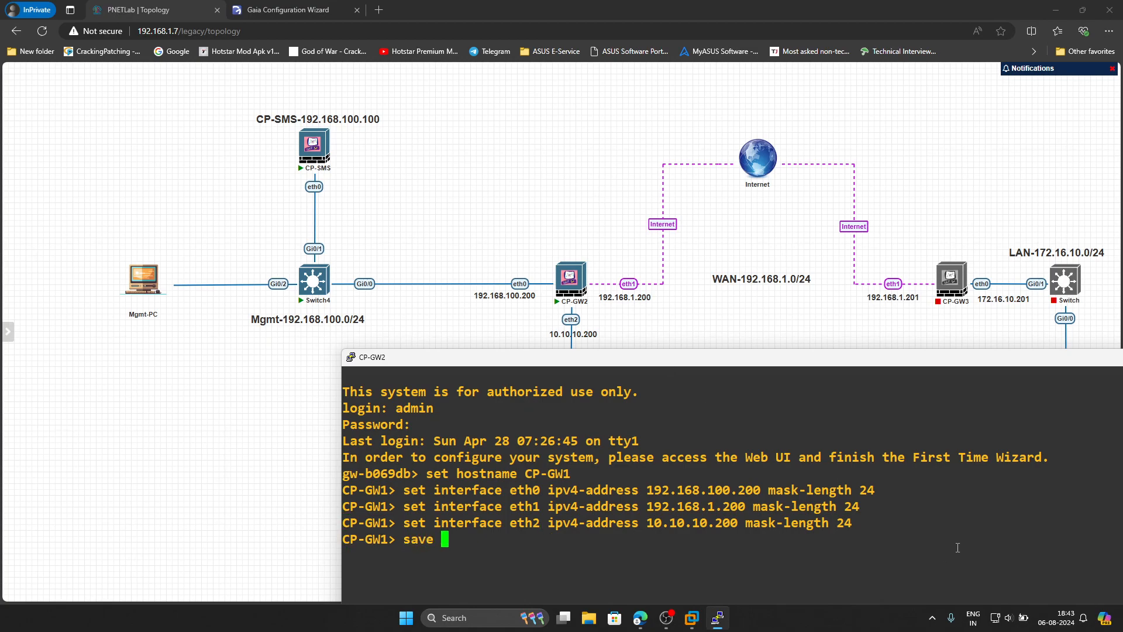
pyautogui.write('config')
pyautogui.press('Return')
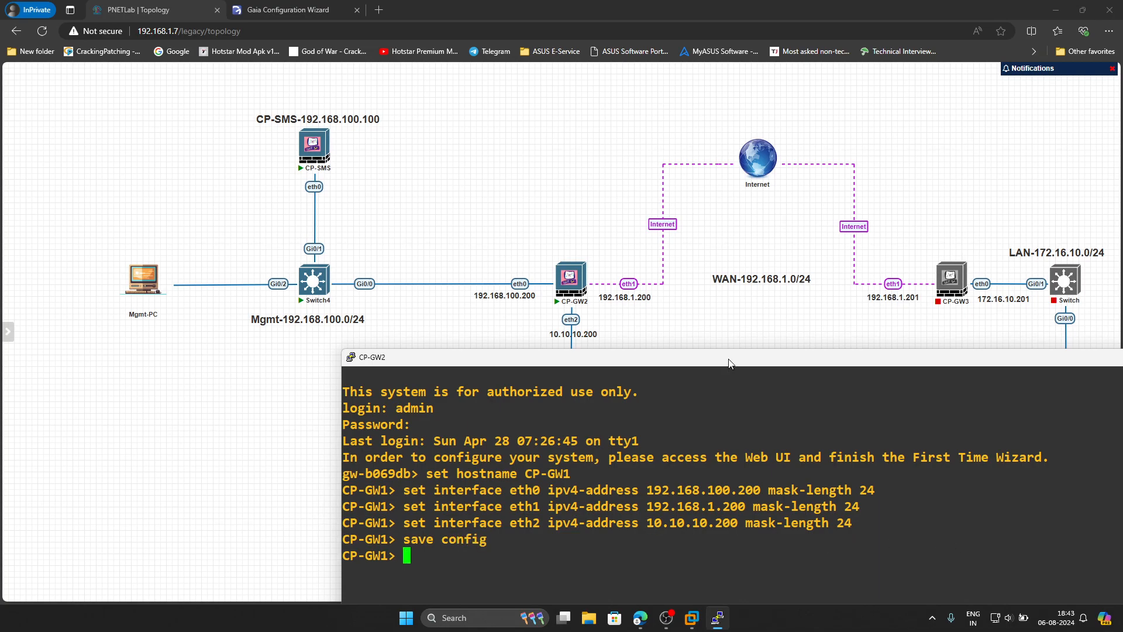
pyautogui.moveTo(729, 358); pyautogui.dragTo(512, 326)
pyautogui.click(1034, 326)
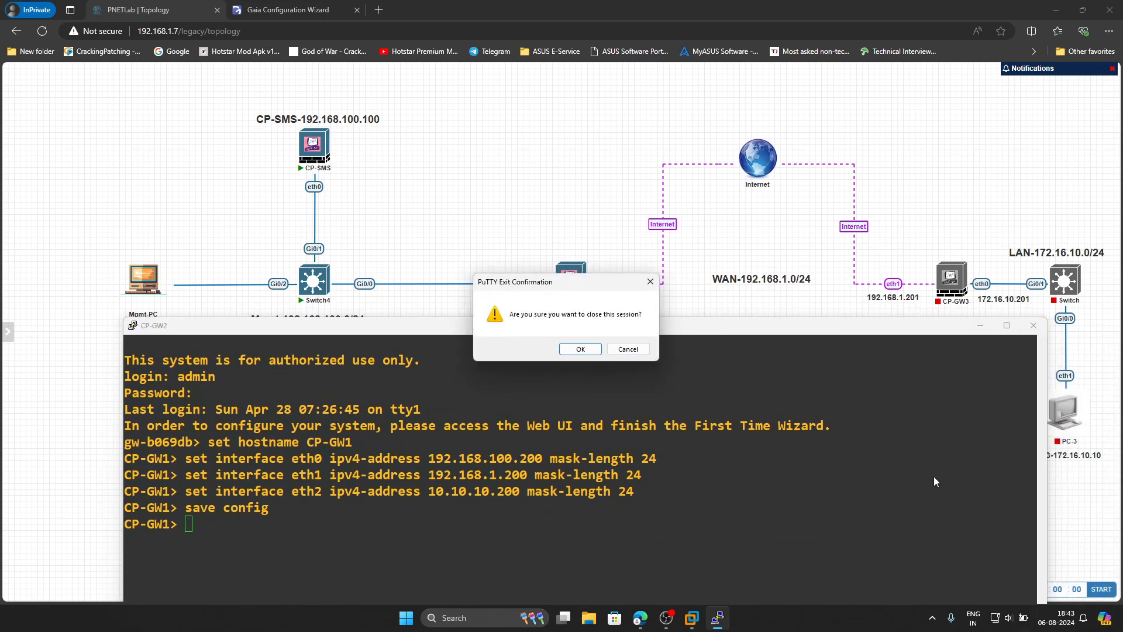
pyautogui.click(576, 353)
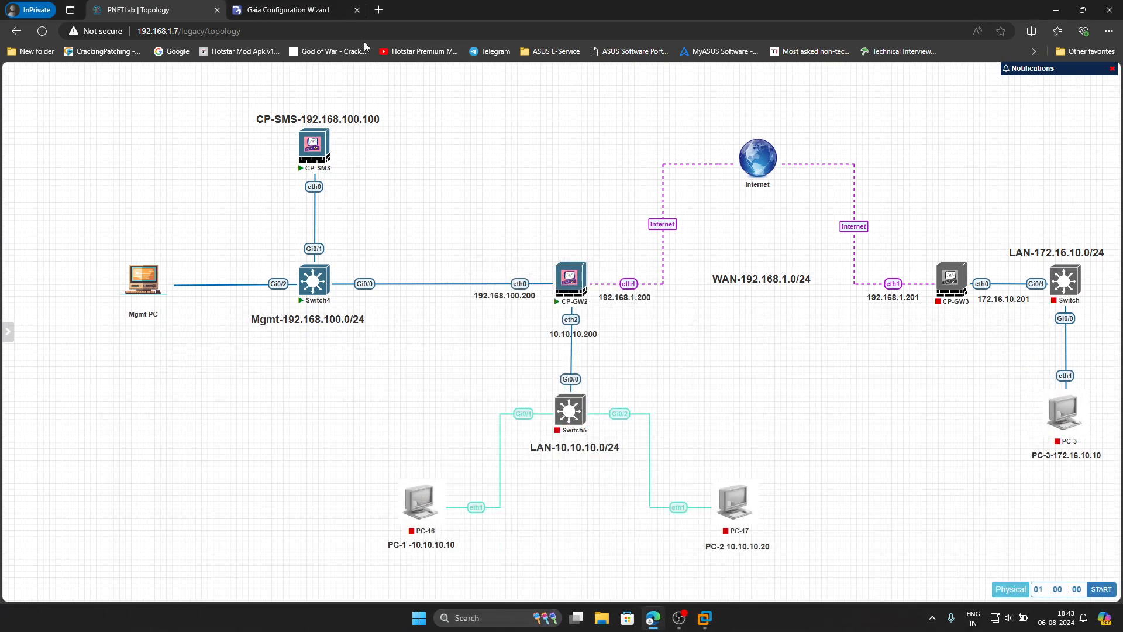
pyautogui.click(380, 10)
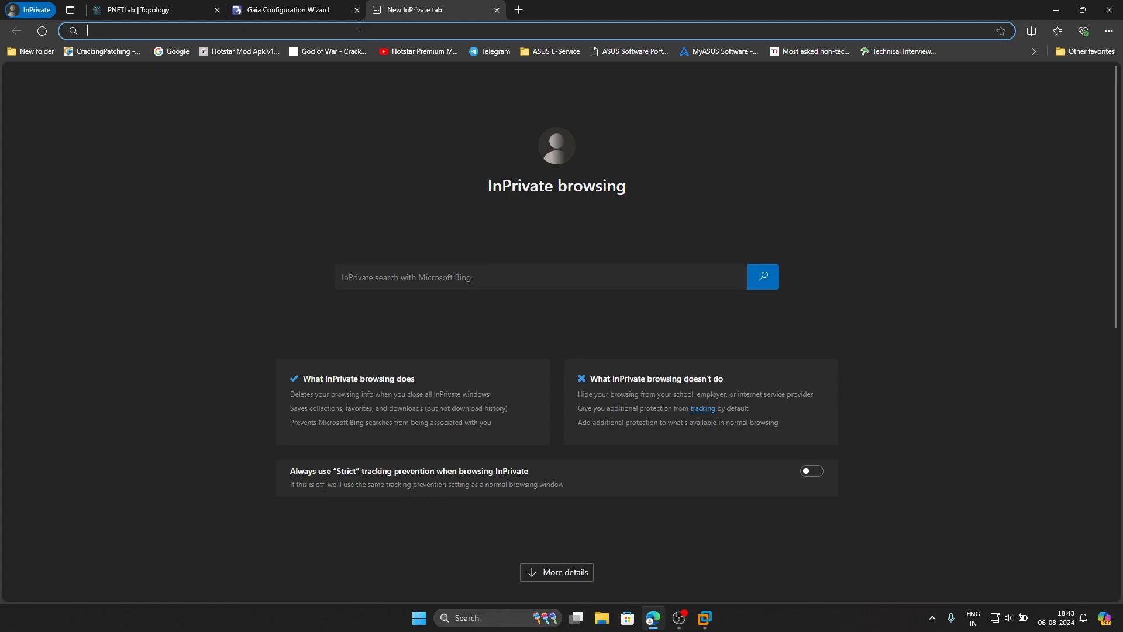
pyautogui.write('htt')
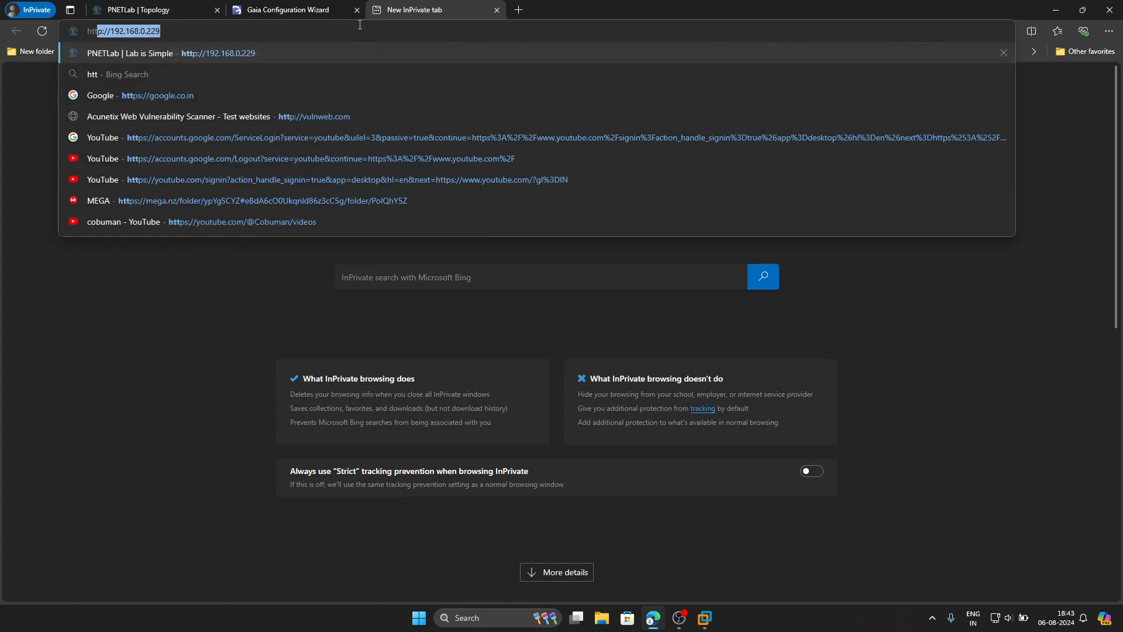
pyautogui.write('ps://')
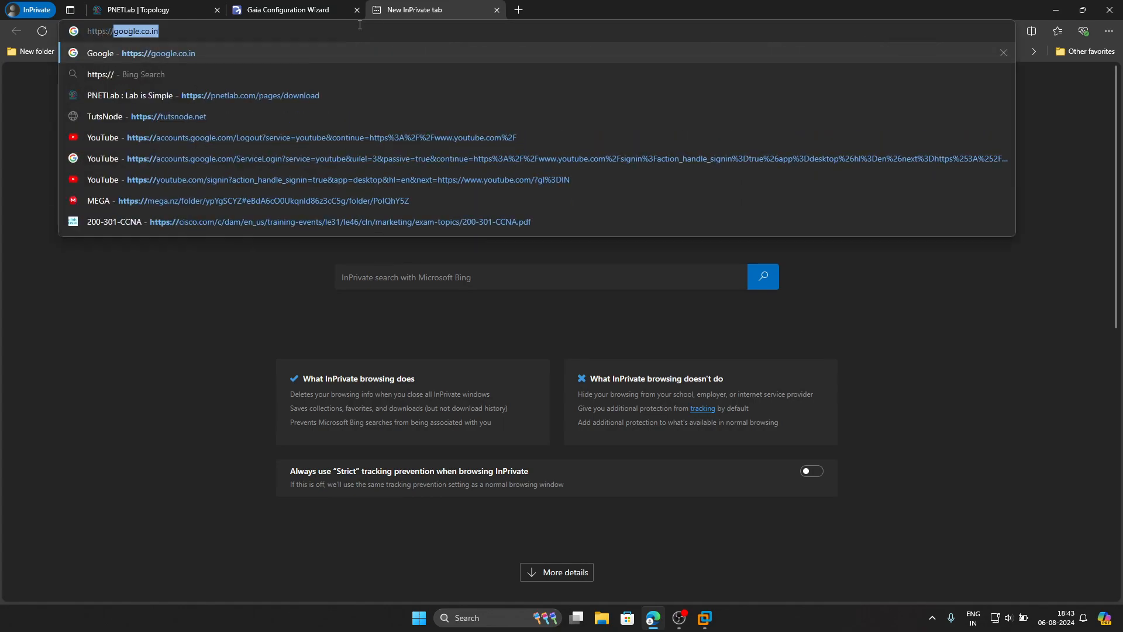
pyautogui.write('192.1')
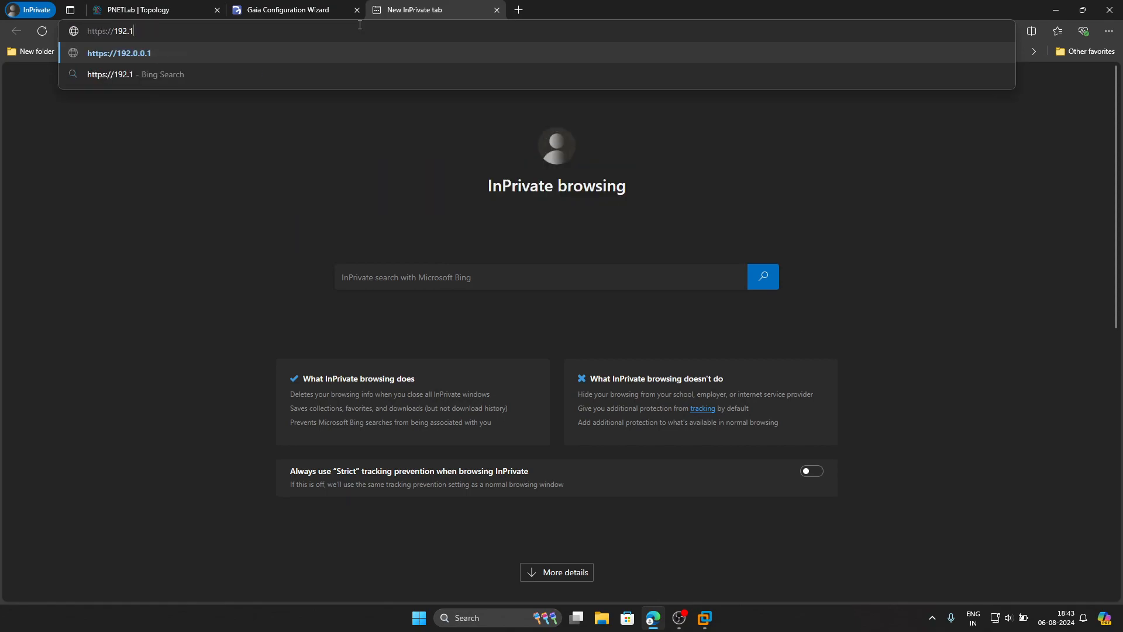
pyautogui.write('68.100.200')
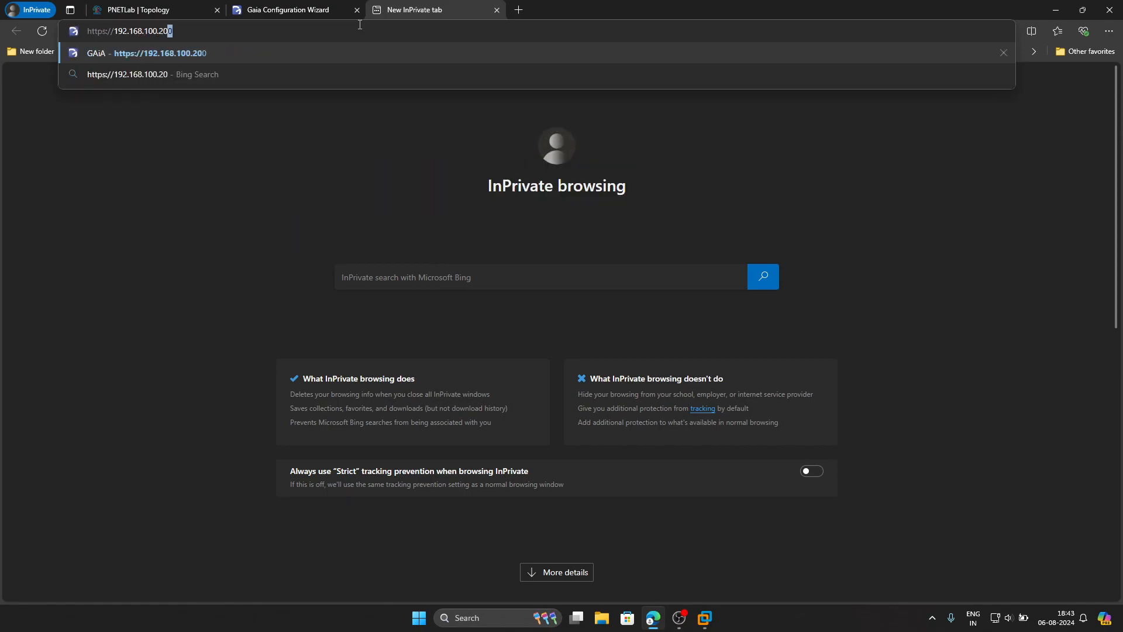
pyautogui.press('Return')
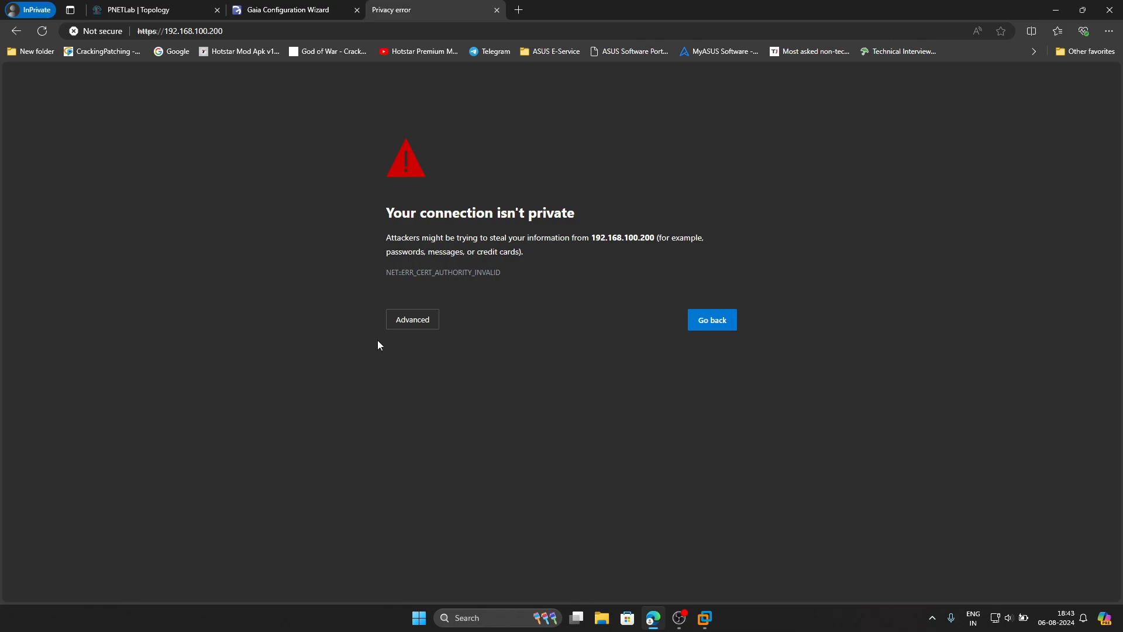
pyautogui.click(413, 321)
pyautogui.click(430, 409)
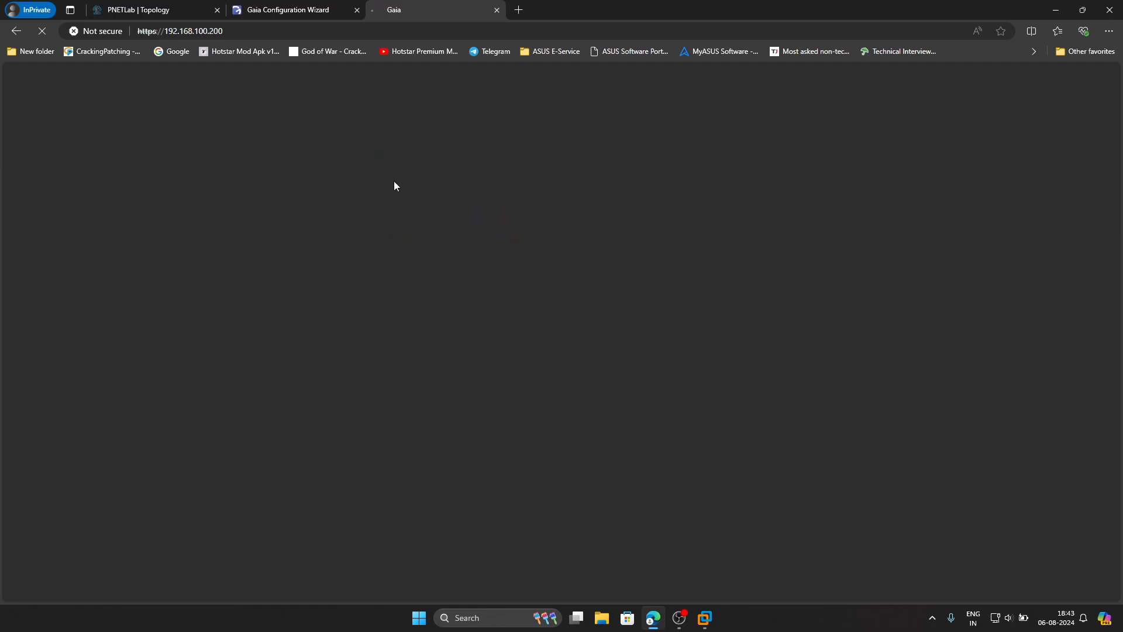
pyautogui.click(336, 18)
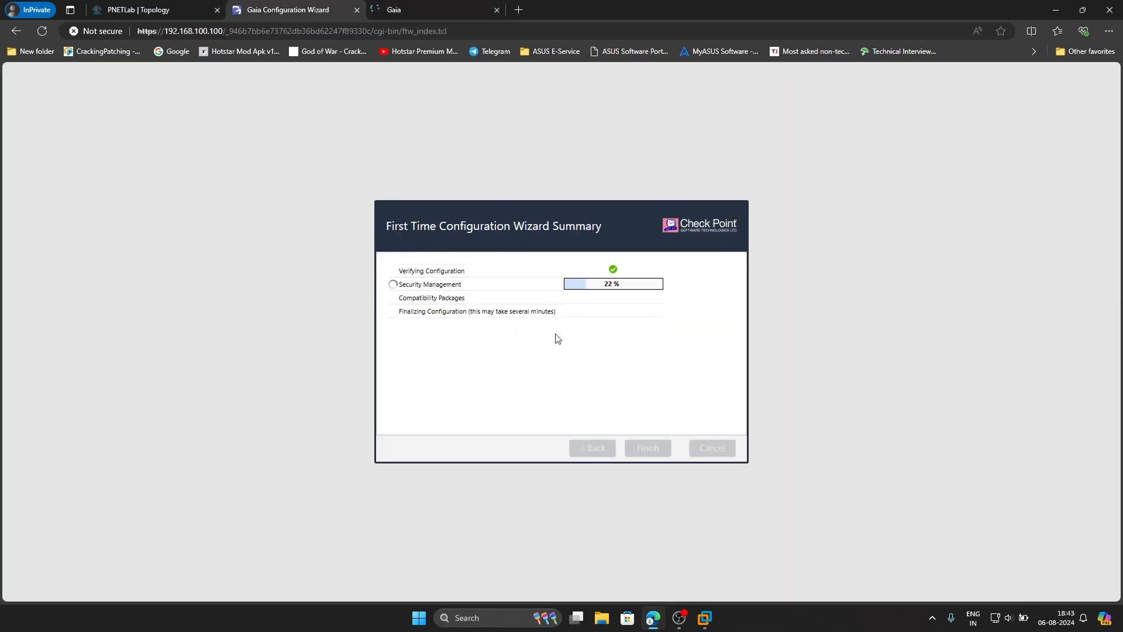
pyautogui.click(434, 8)
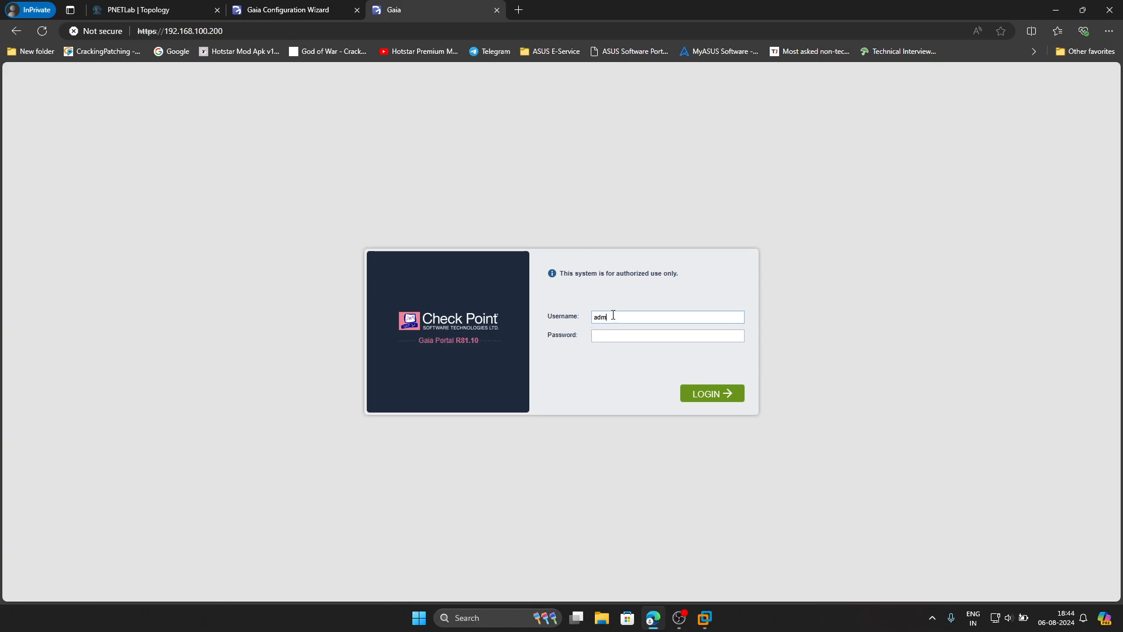
# - Enter the username and password to sign in to the gateway's Gaia Portal
pyautogui.press('Tab')
pyautogui.press('Return')
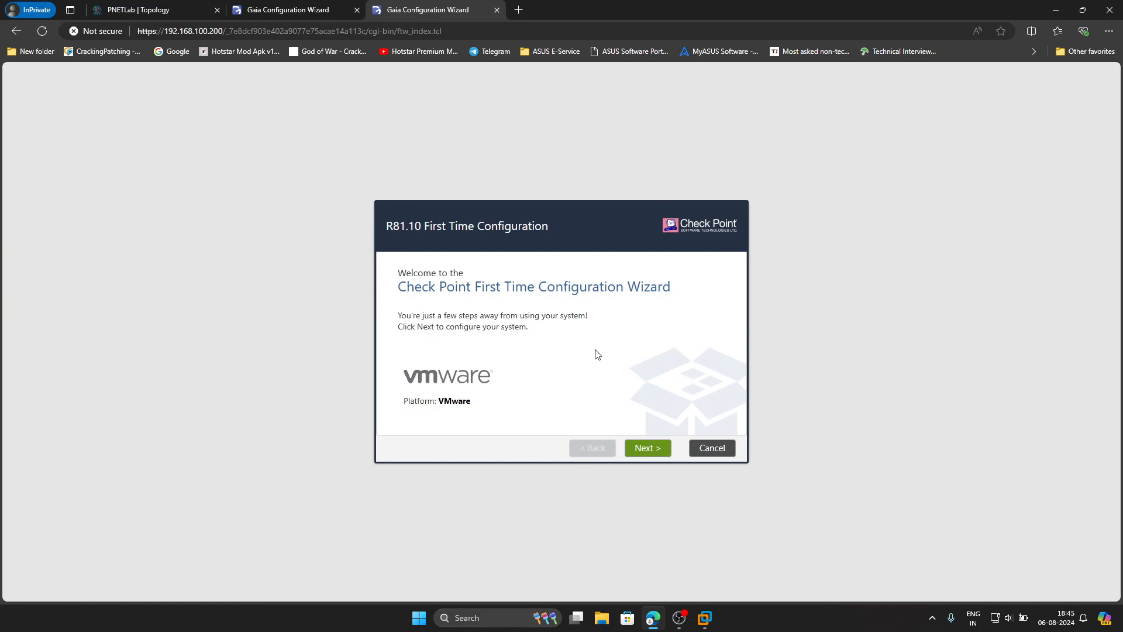
# - Start the First Time Configuration Wizard and set the eth0 default gateway to 192.168.1.1
pyautogui.click(645, 451)
pyautogui.click(645, 449)
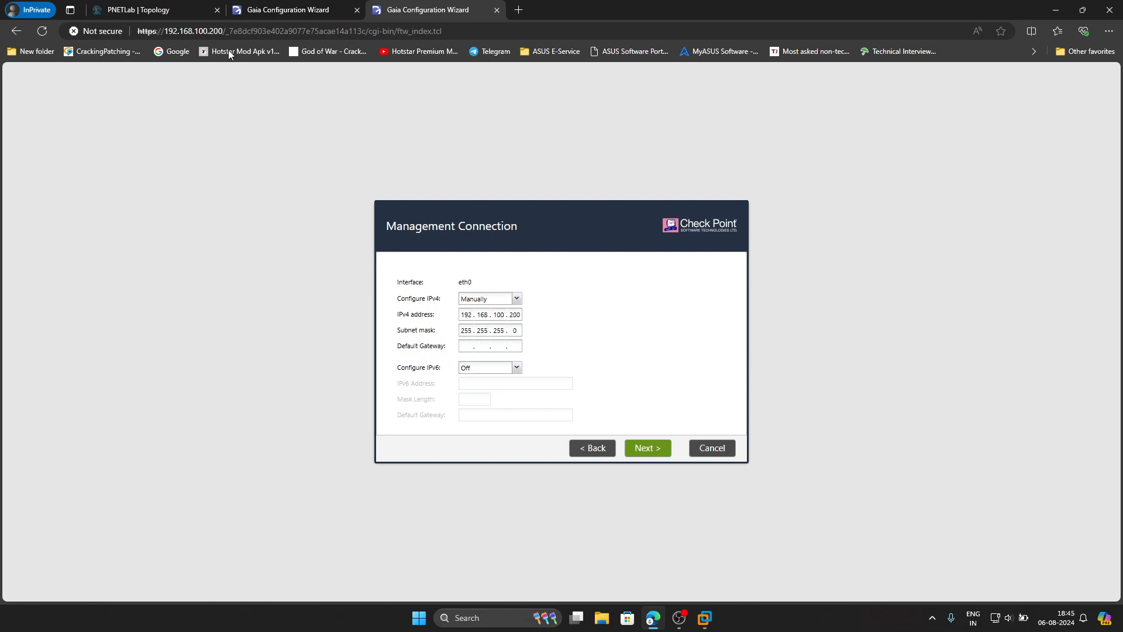
pyautogui.click(163, 12)
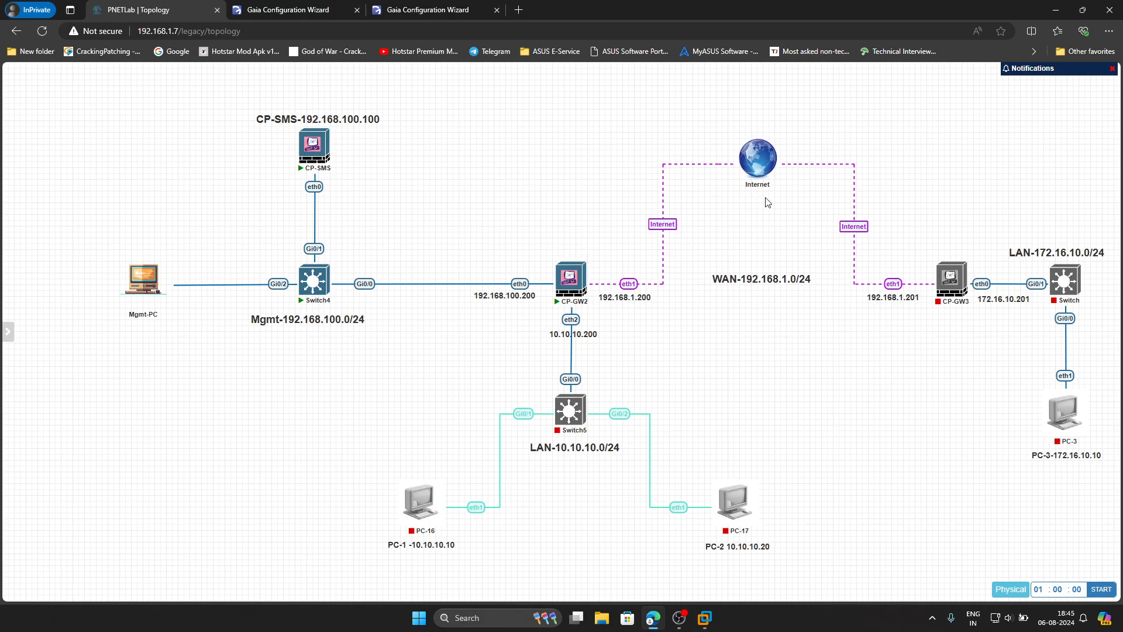
pyautogui.click(419, 13)
pyautogui.click(480, 350)
pyautogui.write('192 . 168 . 1 . 1')
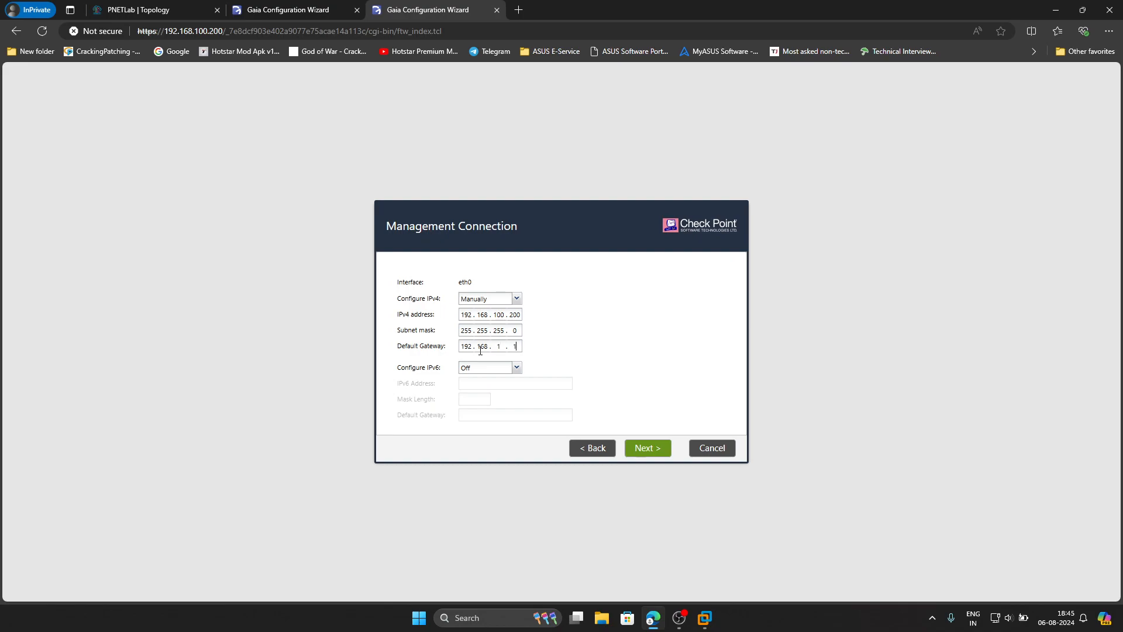
pyautogui.click(647, 450)
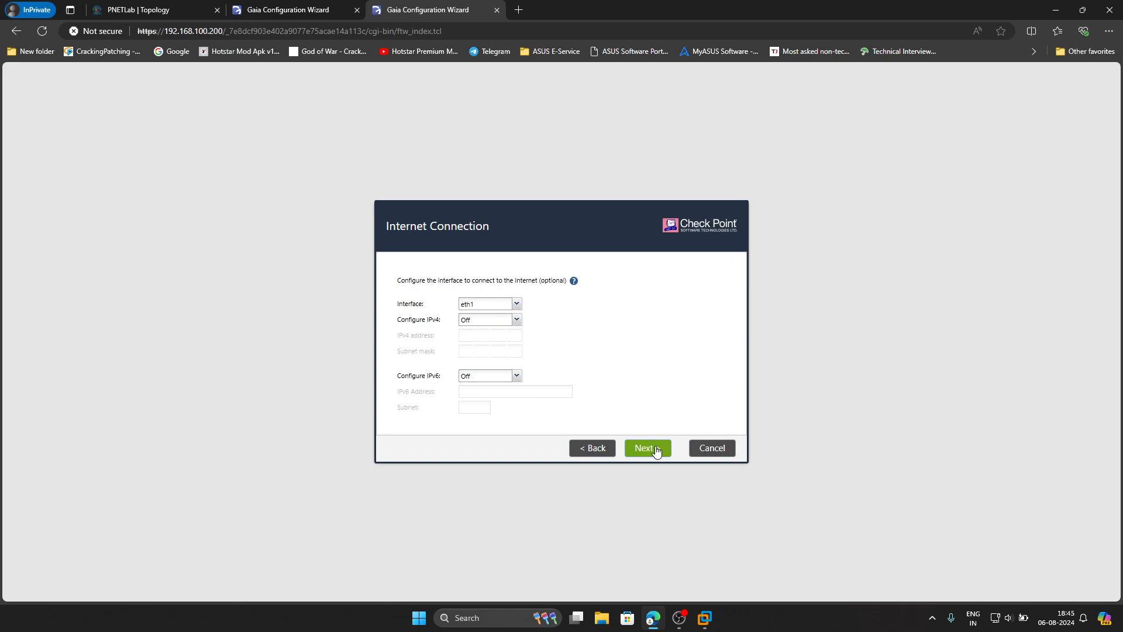
# - Skip Internet Connection and set DNS servers 192.168.1.1, 8.8.8.8 and 1.1.1.1
pyautogui.click(658, 449)
pyautogui.click(521, 303)
pyautogui.write('192.168.1.1')
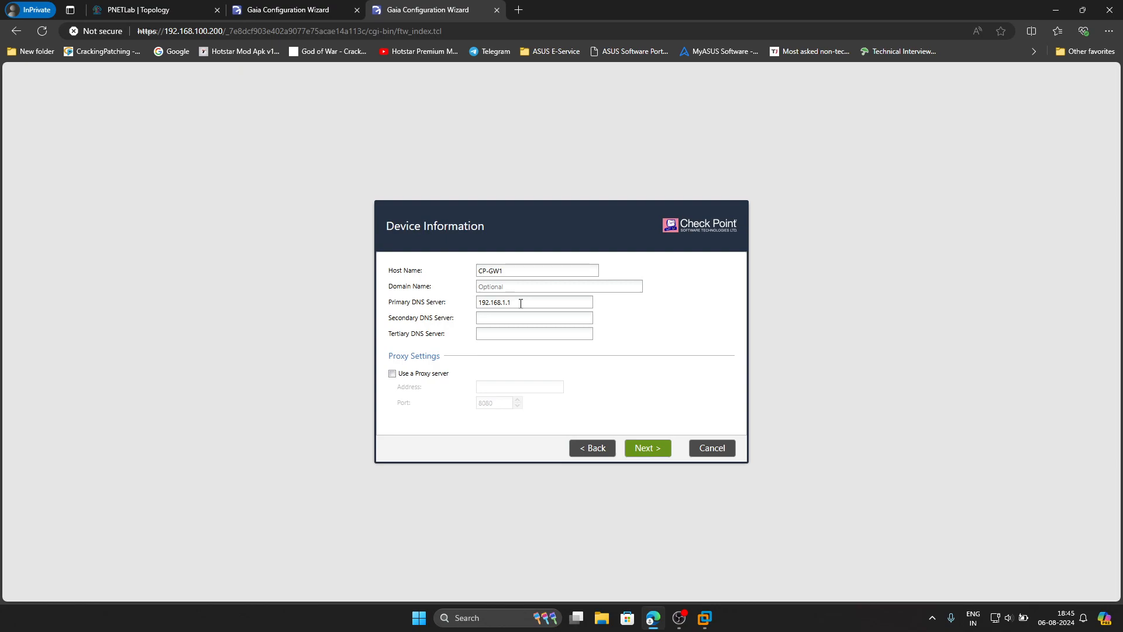
pyautogui.write('8.8.8')
pyautogui.write('.8')
pyautogui.write('1.1.1.1')
# - Accept date and installation type, and choose Security Gateway as the only product
pyautogui.click(627, 448)
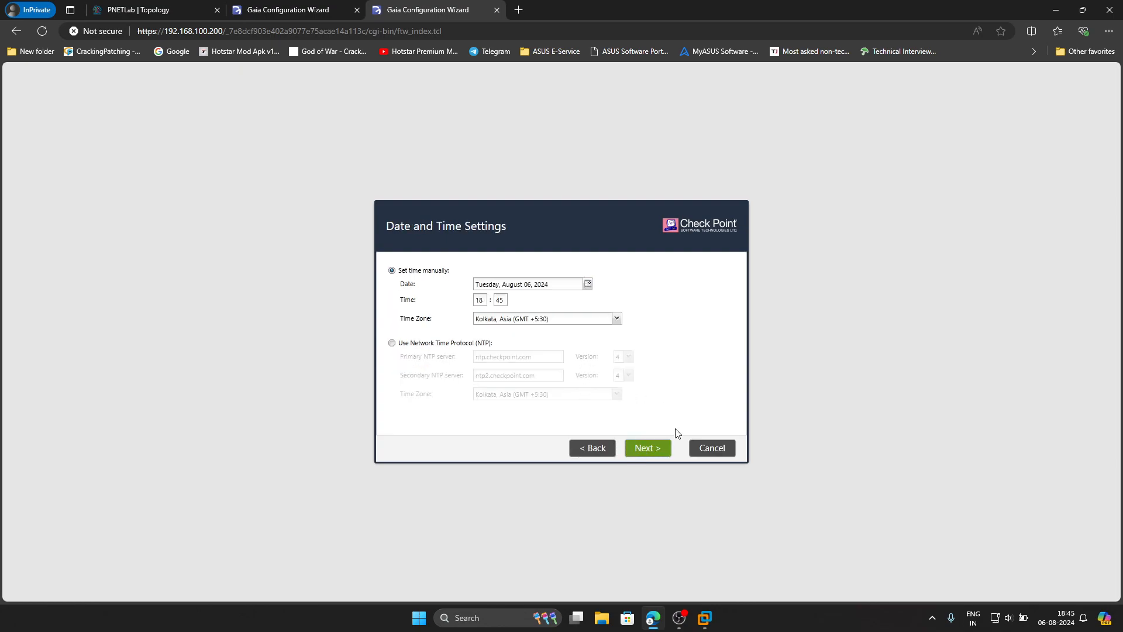
pyautogui.click(636, 451)
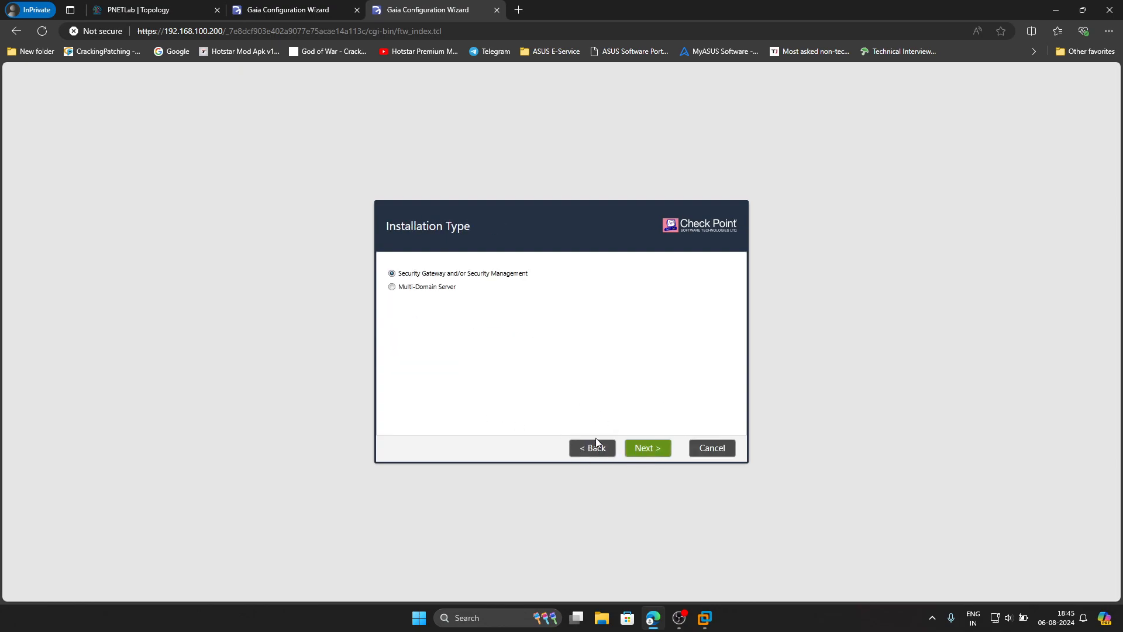
pyautogui.click(647, 448)
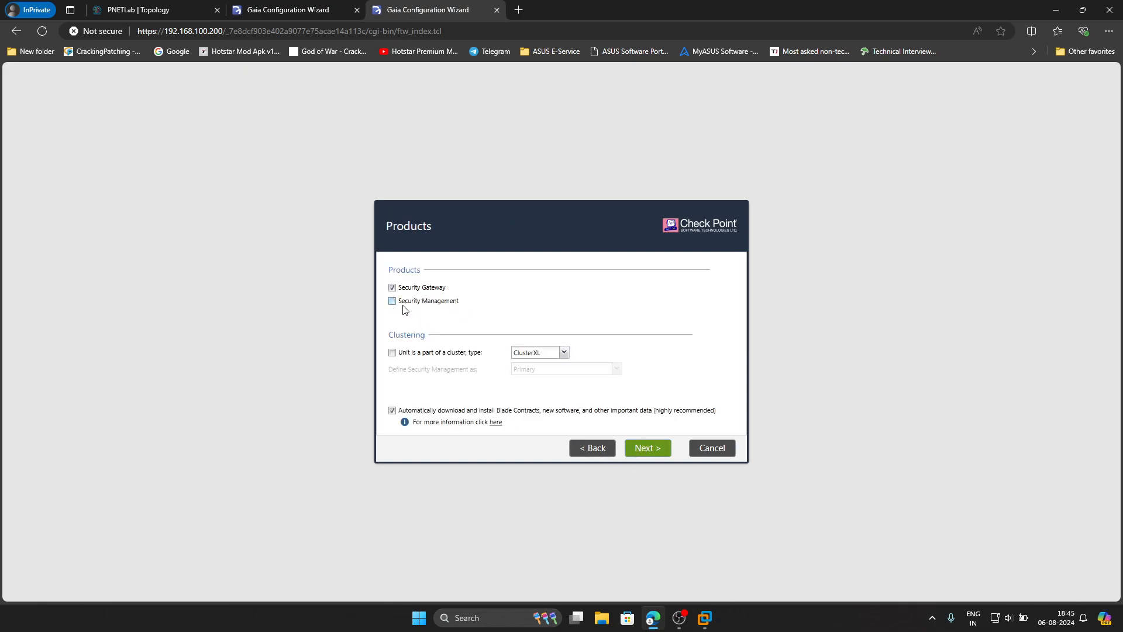
pyautogui.click(650, 449)
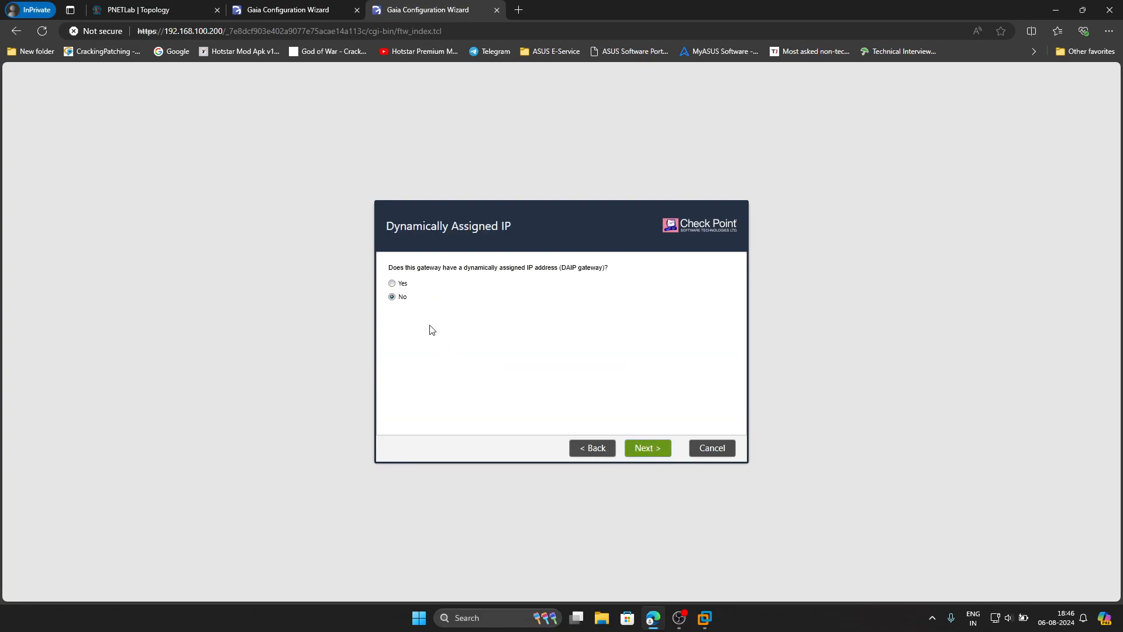
# - Keep the static gateway address, then enter and confirm the SIC activation key
pyautogui.click(646, 449)
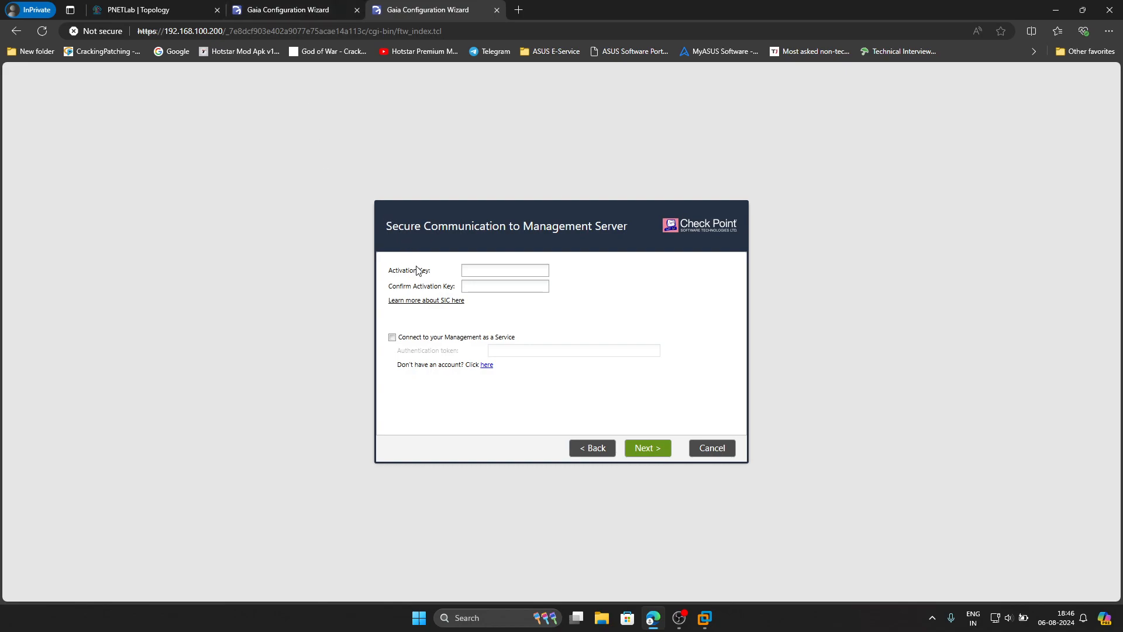
pyautogui.click(485, 269)
pyautogui.write('vpn12345')
pyautogui.press('Tab')
pyautogui.write('v••••')
# - Finish the wizard and confirm starting the Security Gateway configuration
pyautogui.click(650, 446)
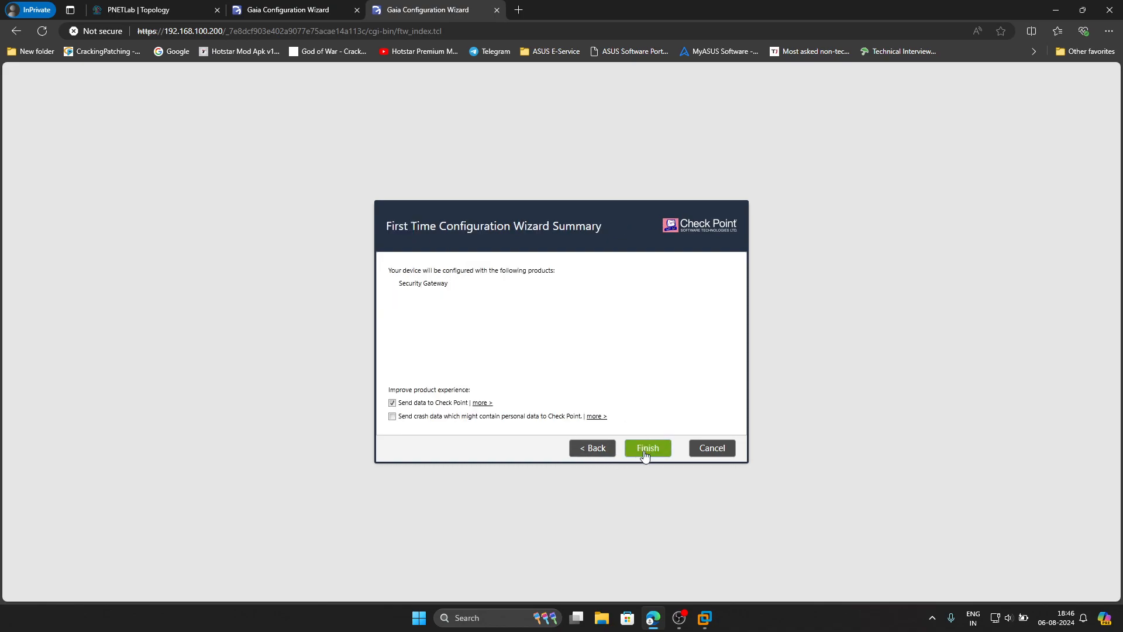
pyautogui.click(644, 452)
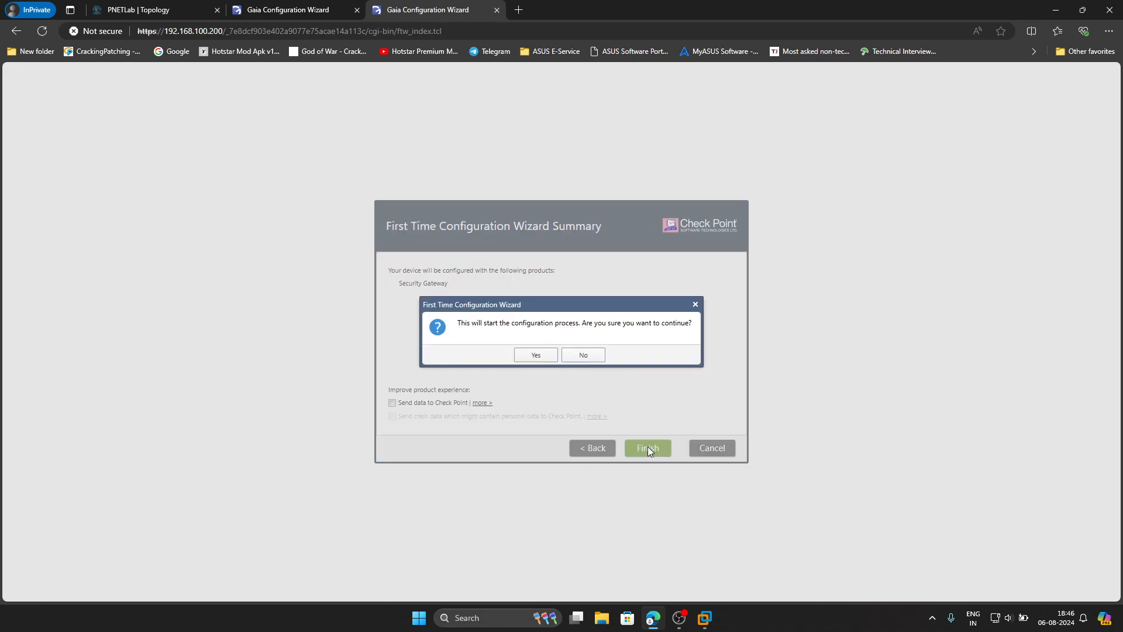
pyautogui.click(536, 355)
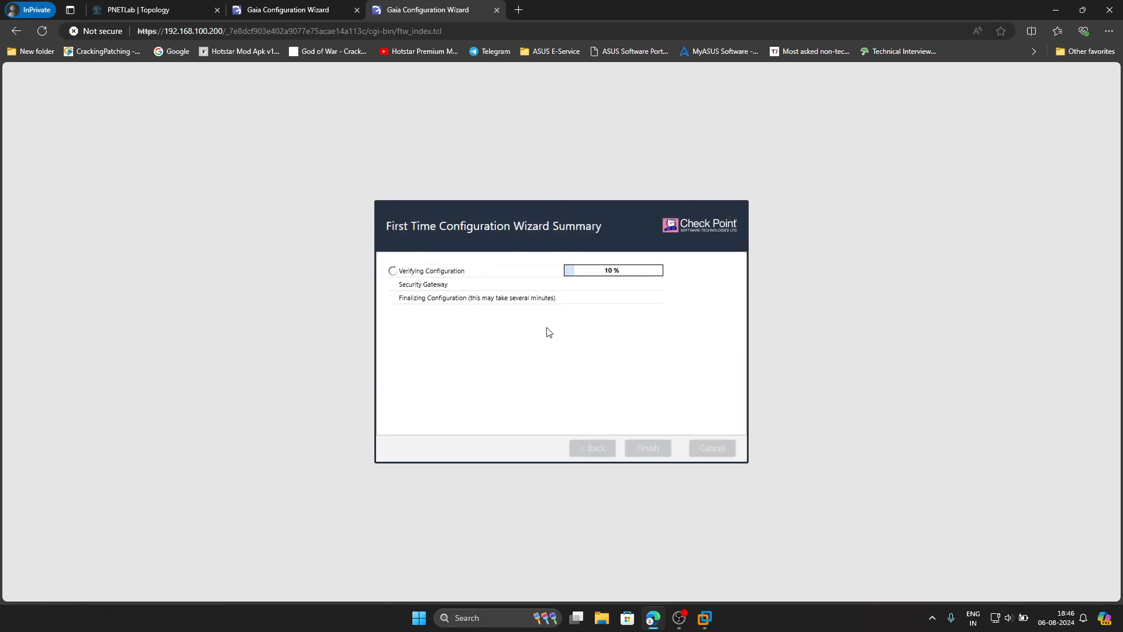
# - Check the configuration progress of both Gaia wizards
pyautogui.click(316, 10)
pyautogui.click(396, 10)
pyautogui.click(304, 10)
pyautogui.click(412, 17)
# - Open PC-16's node settings from the lab topology
pyautogui.click(150, 10)
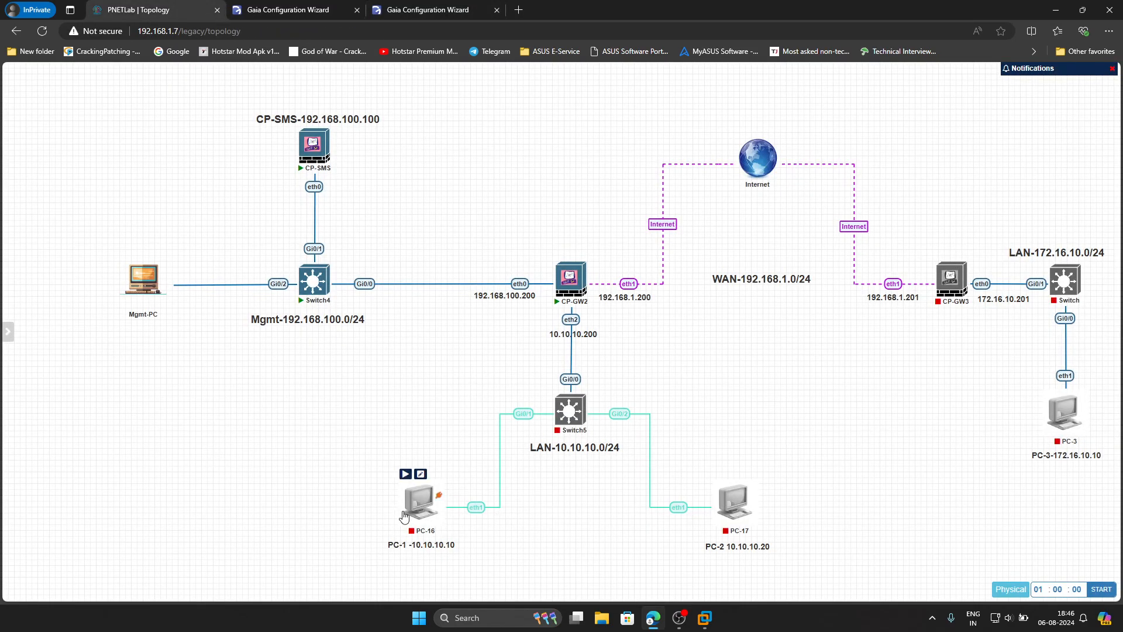
pyautogui.moveTo(414, 501)
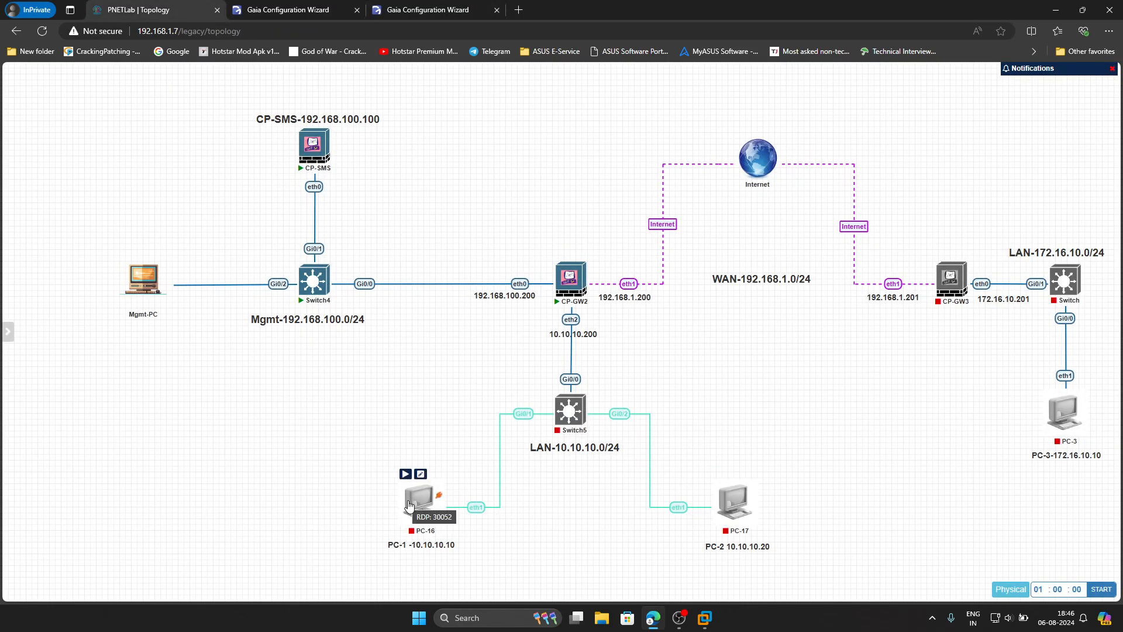
pyautogui.rightClick(414, 504)
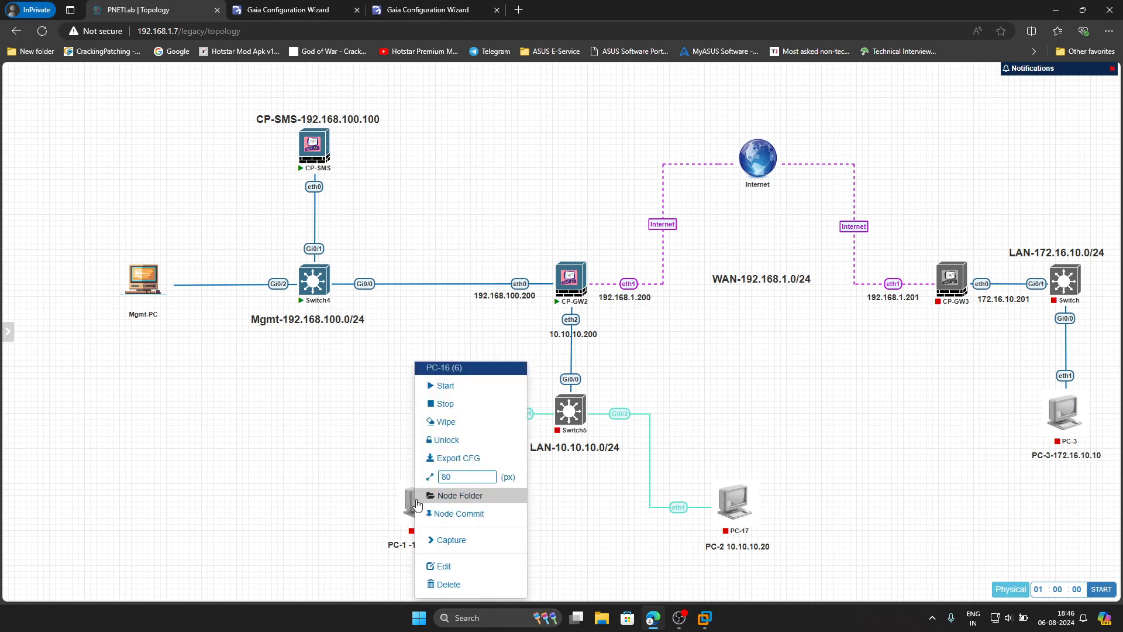
pyautogui.click(443, 565)
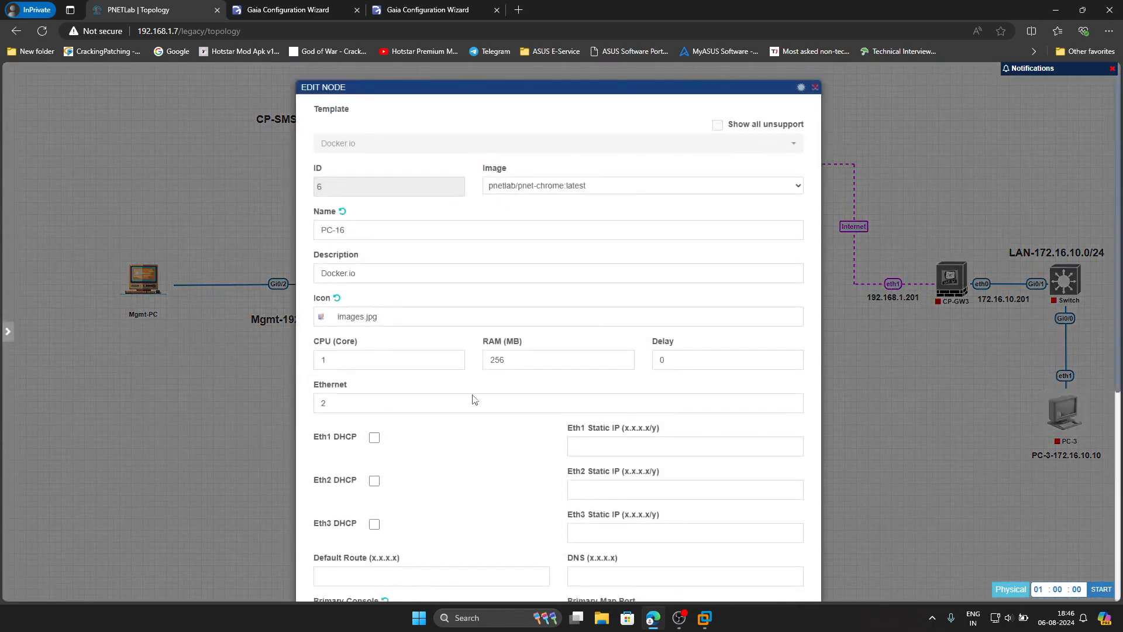
pyautogui.moveTo(474, 97); pyautogui.dragTo(747, 107)
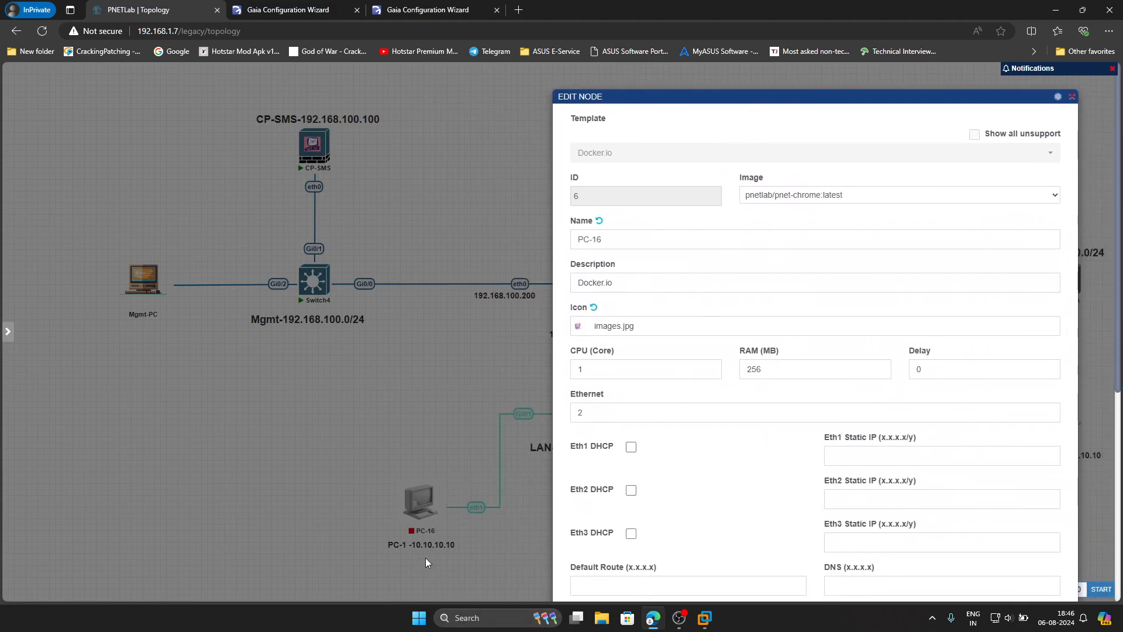
# - Set PC-16's eth1 to 10.10.10.10/24, route 10.10.10.200, DNS 192.168.1.1,8.8.8.8,1.1.1.1, and save
pyautogui.click(842, 462)
pyautogui.write('10.10.10.')
pyautogui.write('10/24')
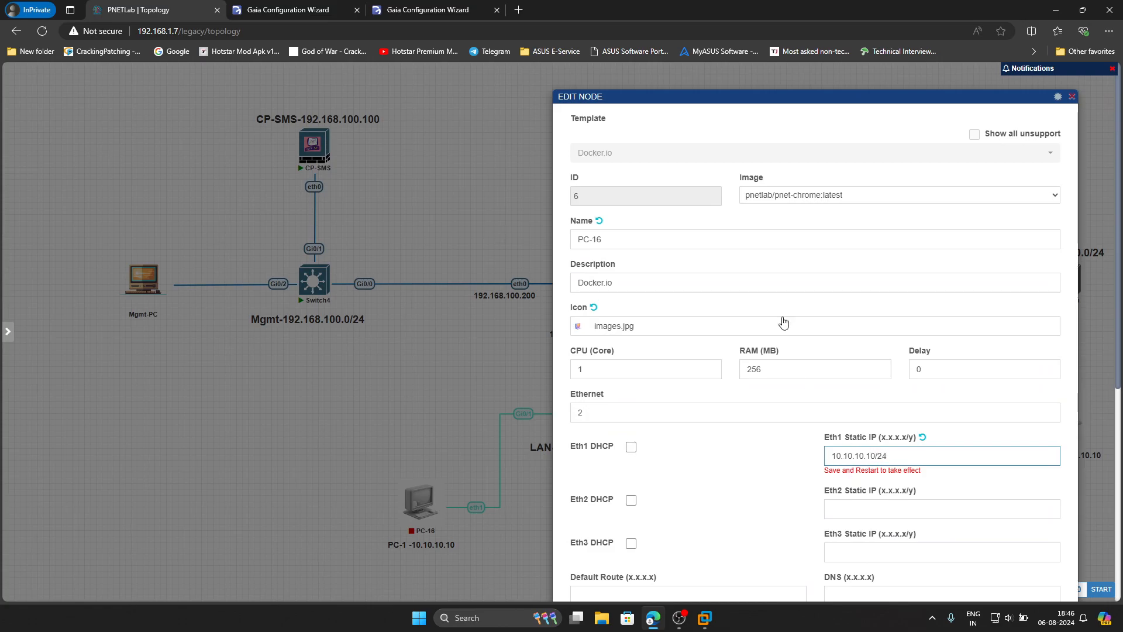
pyautogui.moveTo(731, 100); pyautogui.dragTo(790, 72)
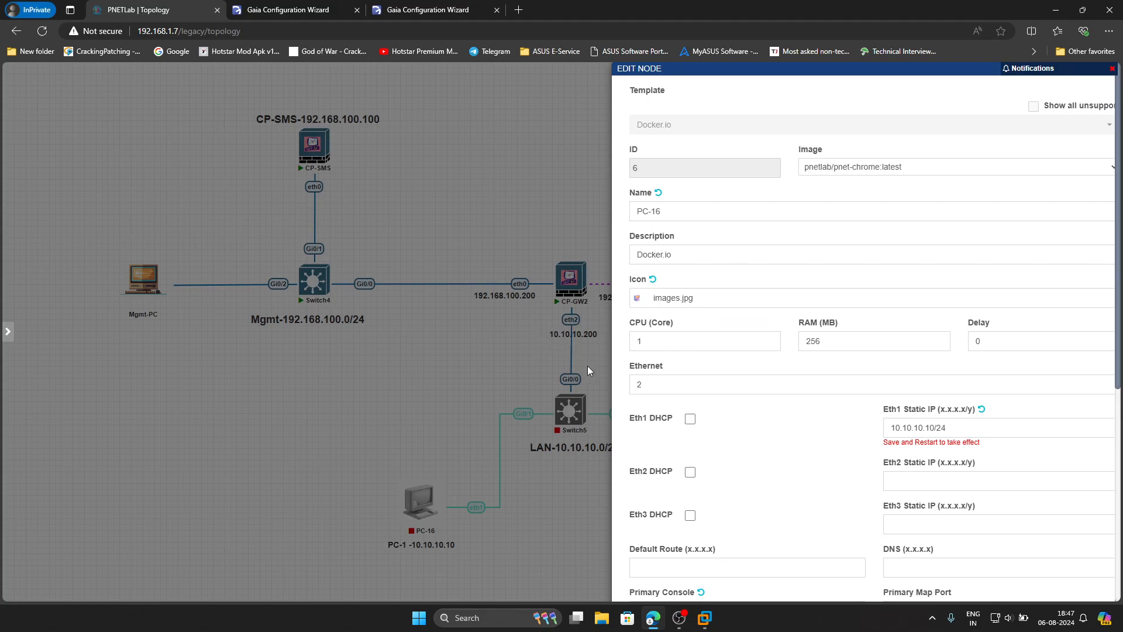
pyautogui.click(670, 565)
pyautogui.write('10.10.10.200')
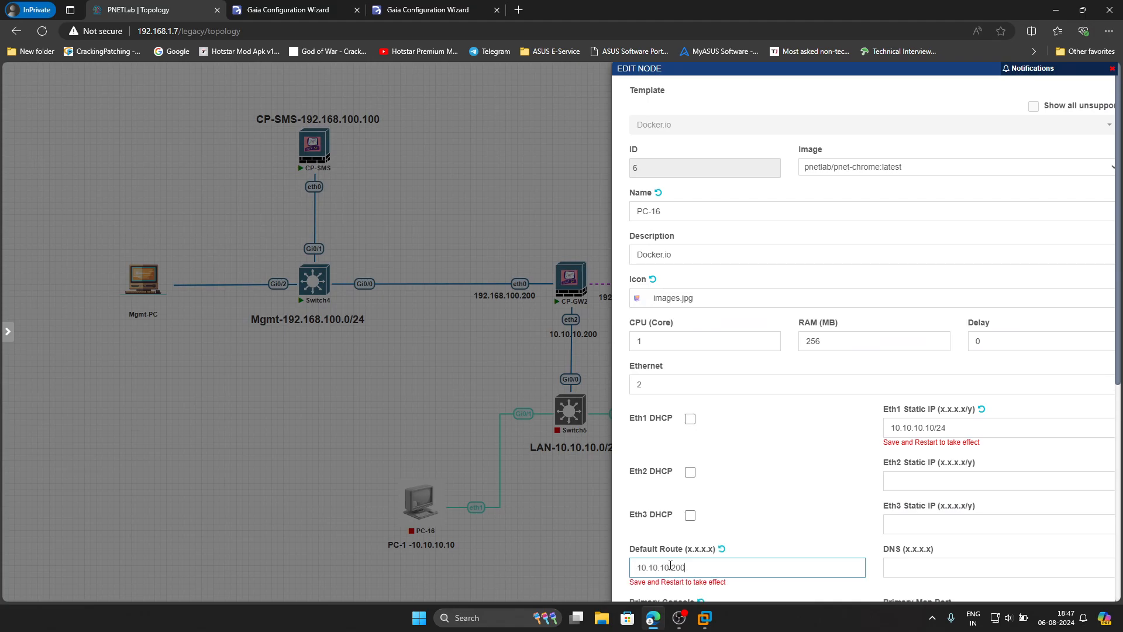
pyautogui.click(889, 563)
pyautogui.write('192.168.1.1,8.8.8.8,1.1.1.1')
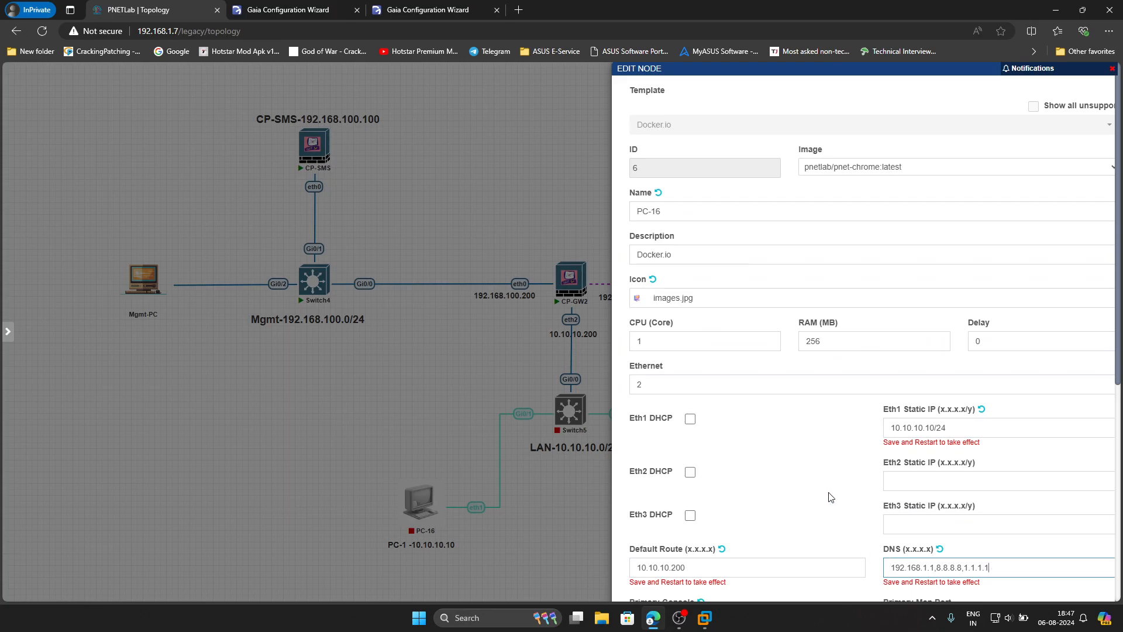
pyautogui.scroll(-6, 830, 564)
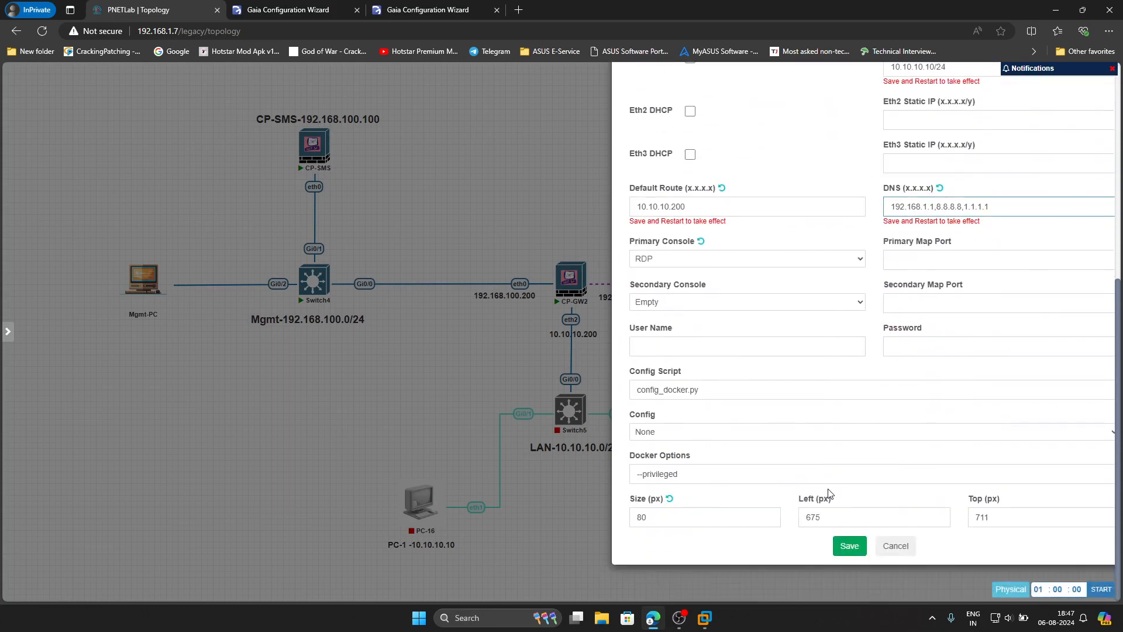
pyautogui.click(849, 545)
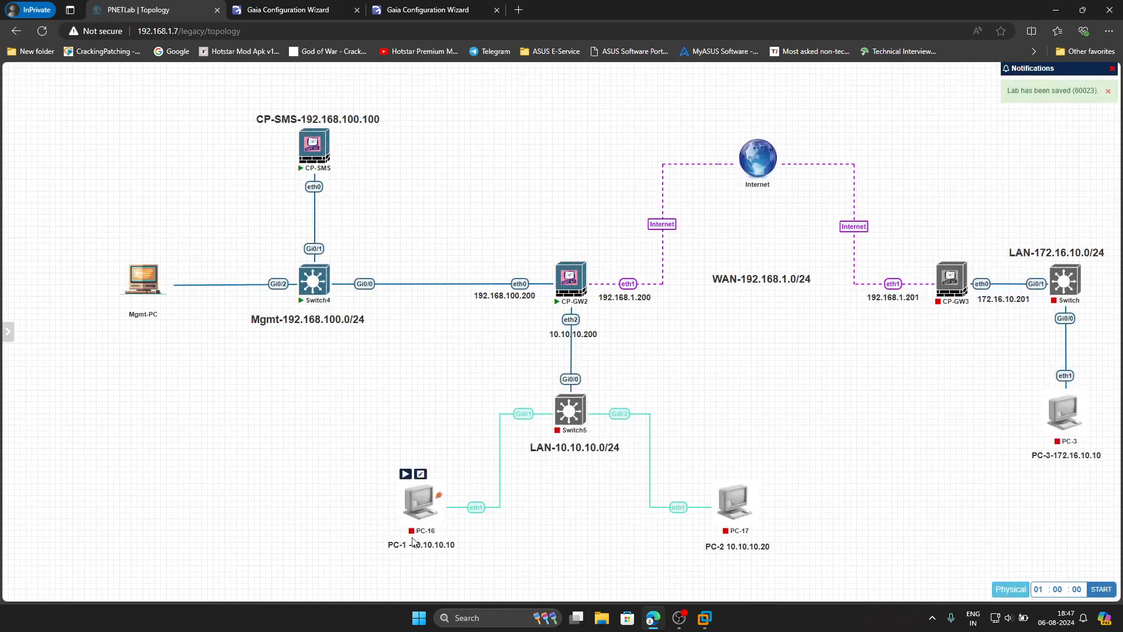
# - Open PC-17's node settings and rename it to PC-2
pyautogui.moveTo(740, 507)
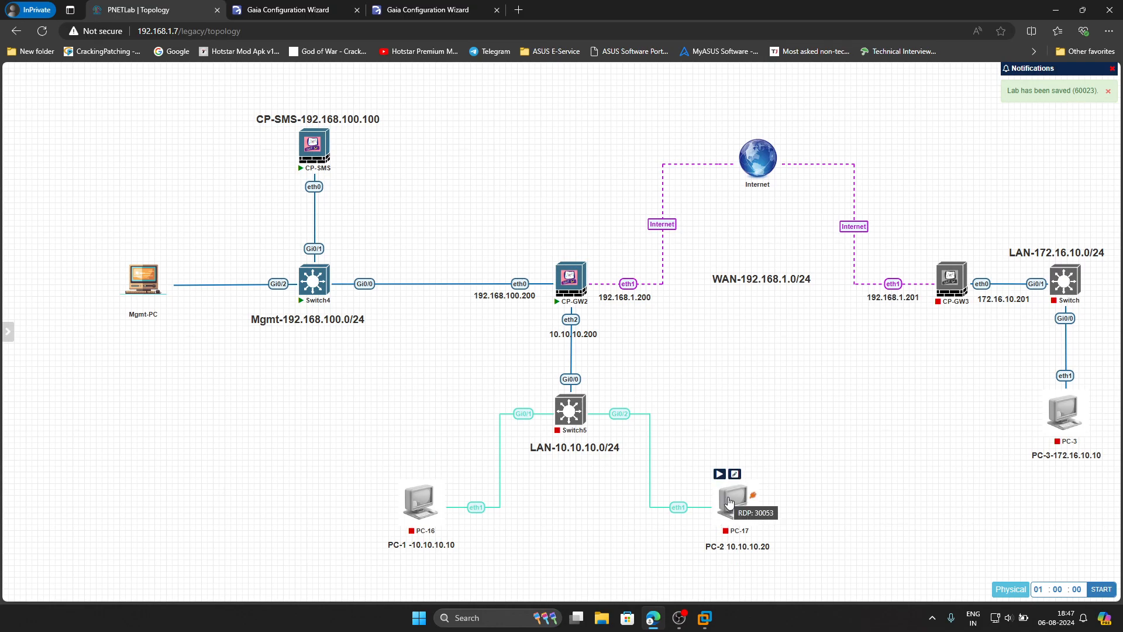
pyautogui.rightClick(743, 509)
pyautogui.click(758, 566)
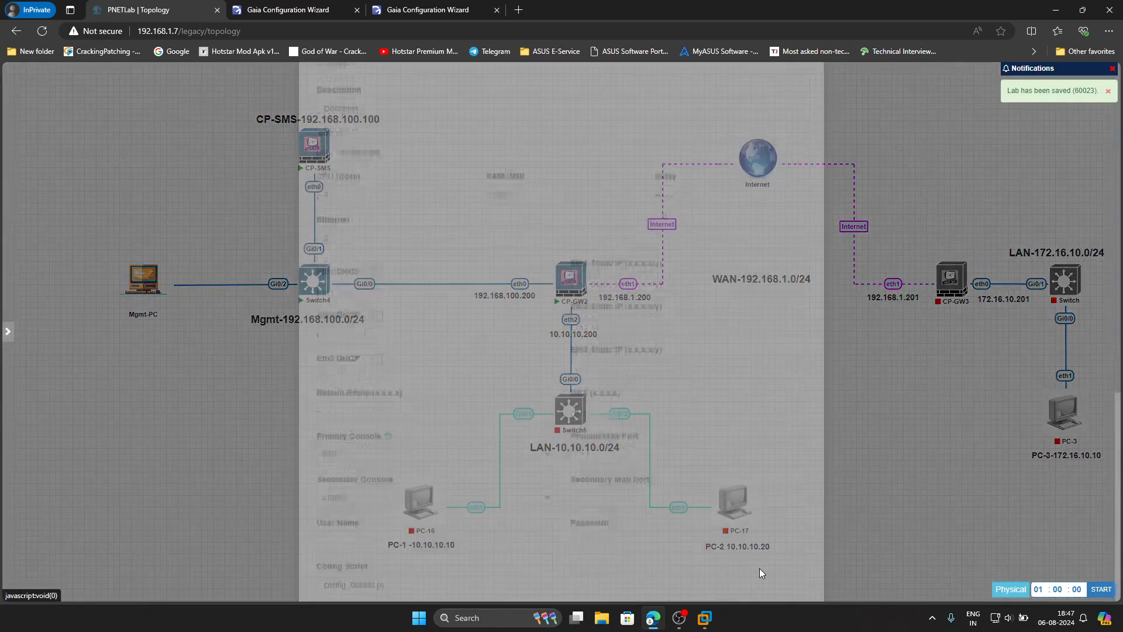
pyautogui.moveTo(443, 97); pyautogui.dragTo(214, 91)
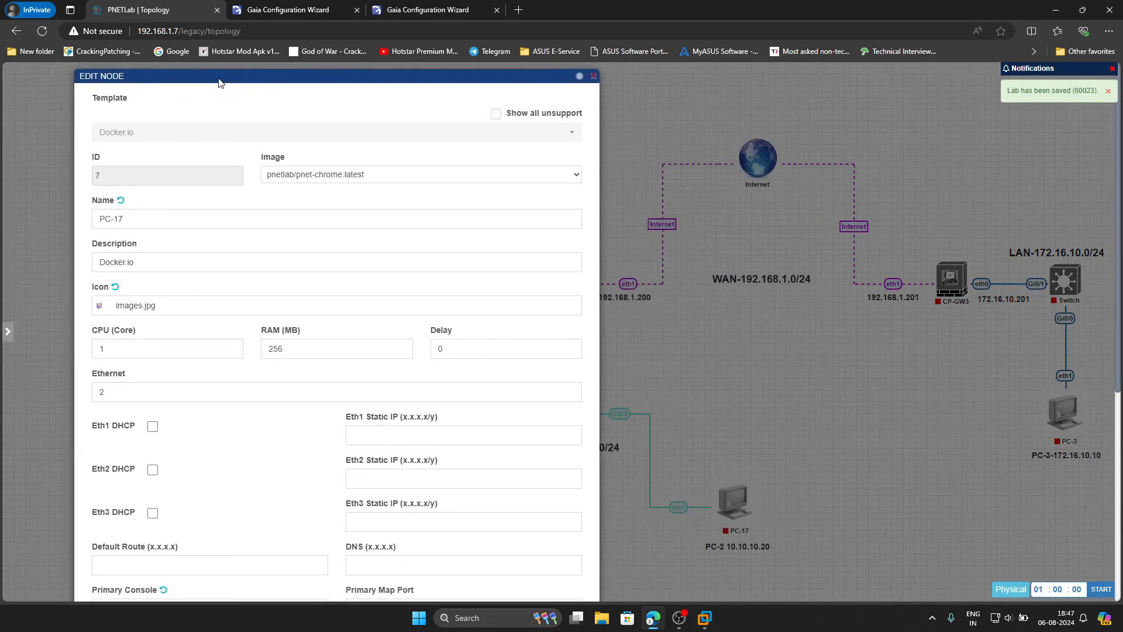
pyautogui.scroll(-2, 173, 481)
pyautogui.scroll(1, 174, 481)
pyautogui.click(153, 110)
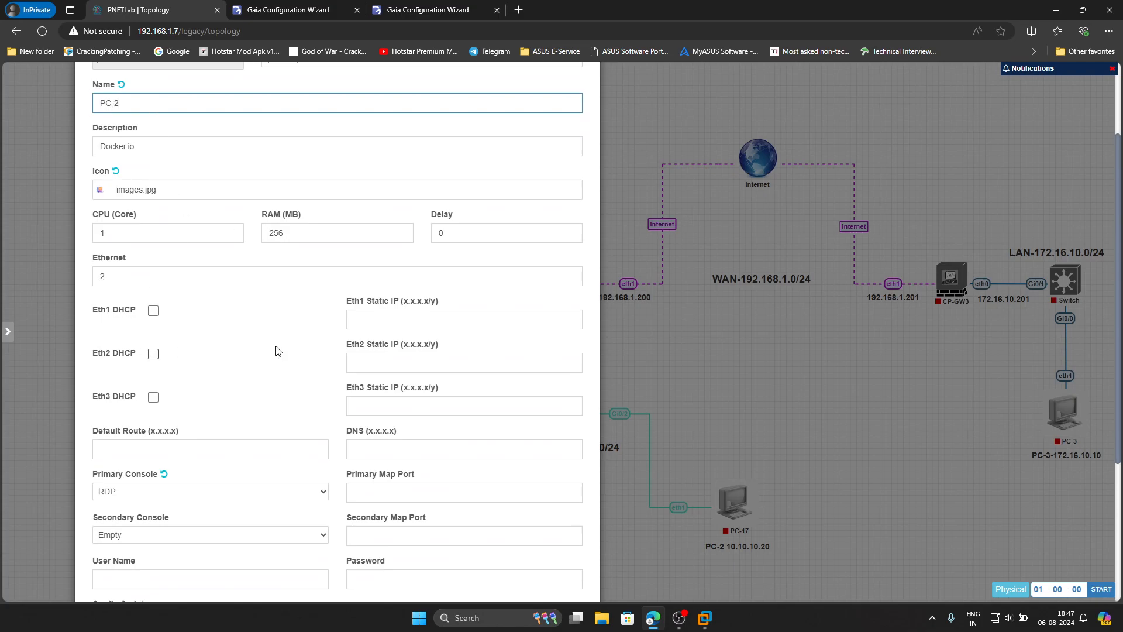
# - Give PC-2's eth1 the static address 10.10.10.20/24
pyautogui.click(398, 325)
pyautogui.write('10.10.10.20/24')
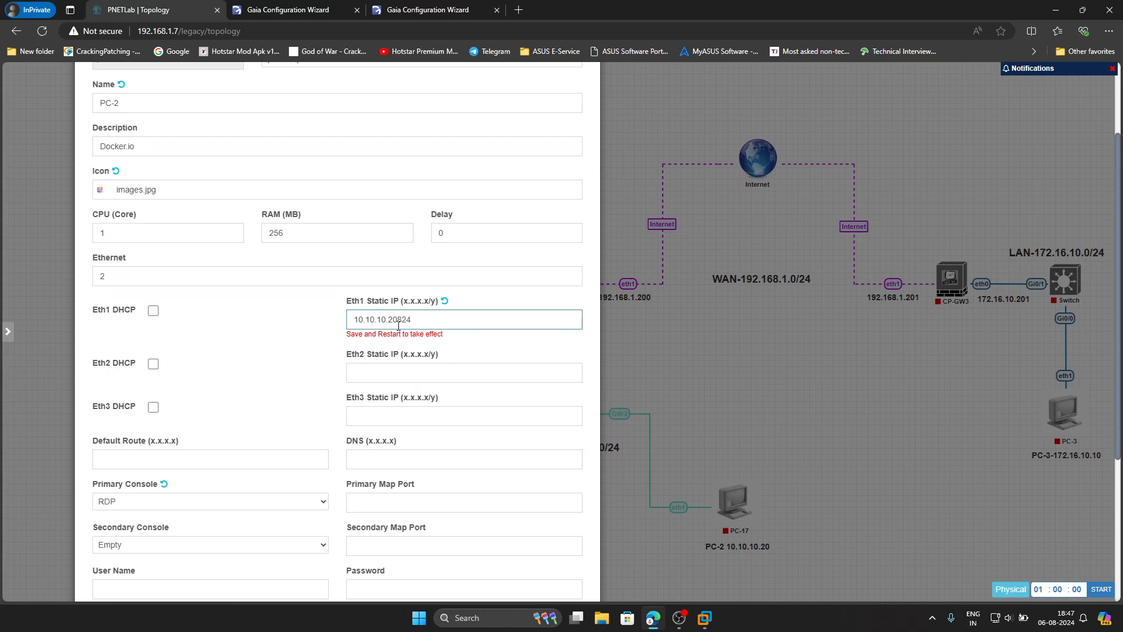
pyautogui.press('BackSpace')
pyautogui.press('BackSpace')
pyautogui.scroll(3, 413, 166)
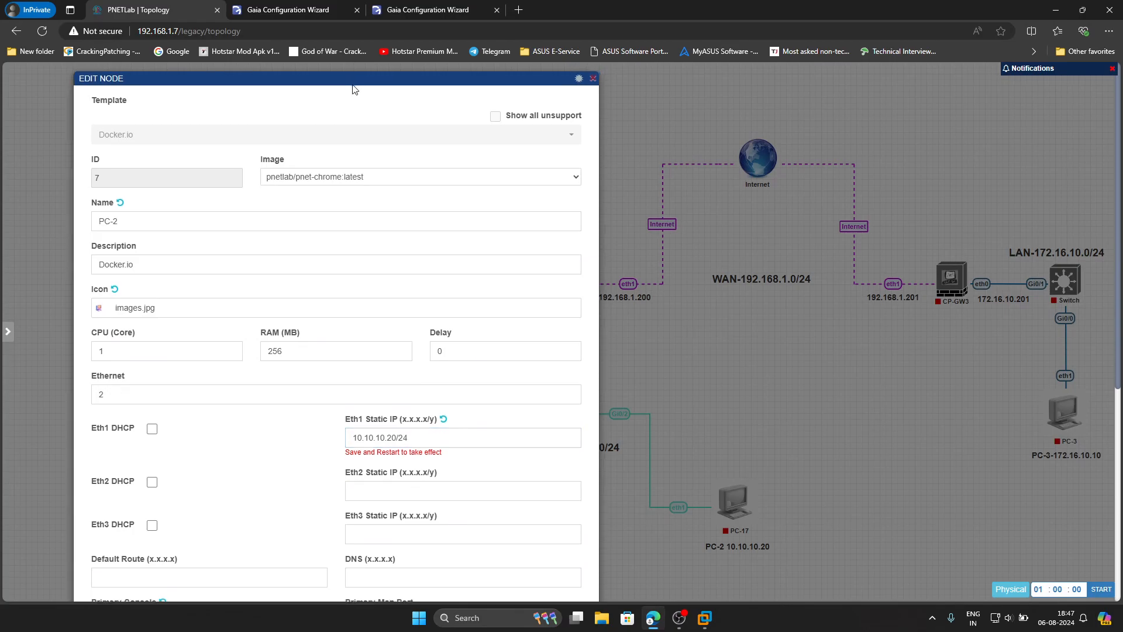
pyautogui.moveTo(353, 82); pyautogui.dragTo(284, 102)
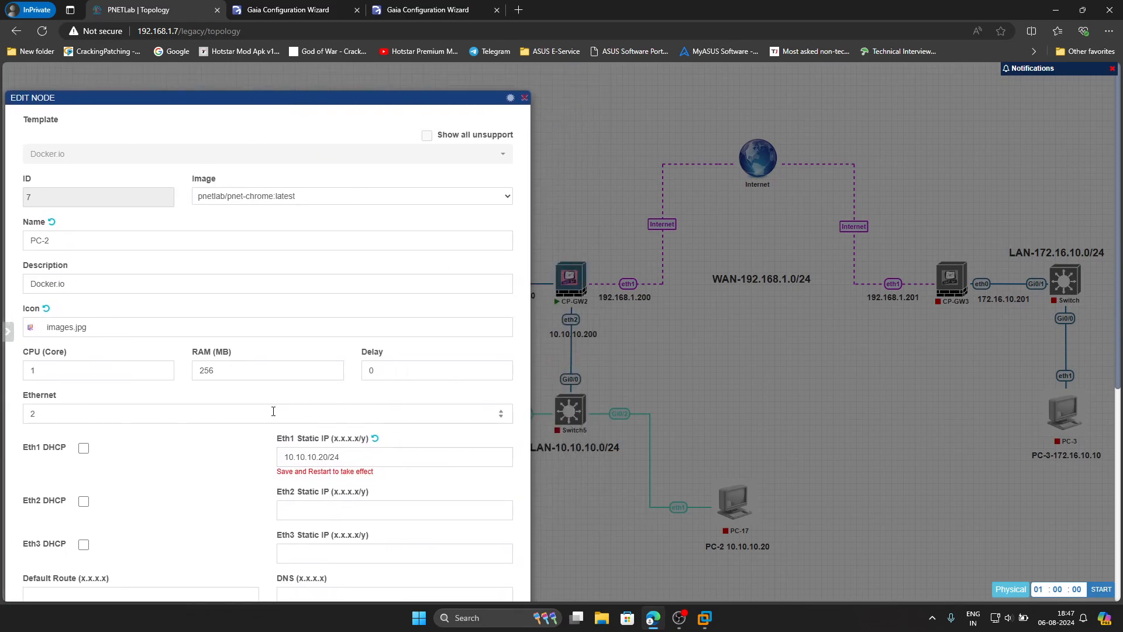
pyautogui.scroll(-3, 270, 409)
# - Set PC-2's default route 10.10.10.200 and DNS 192.168.1.1,8.8.8.8,1.1.1.1, then save
pyautogui.click(108, 477)
pyautogui.write('10.10.10.200')
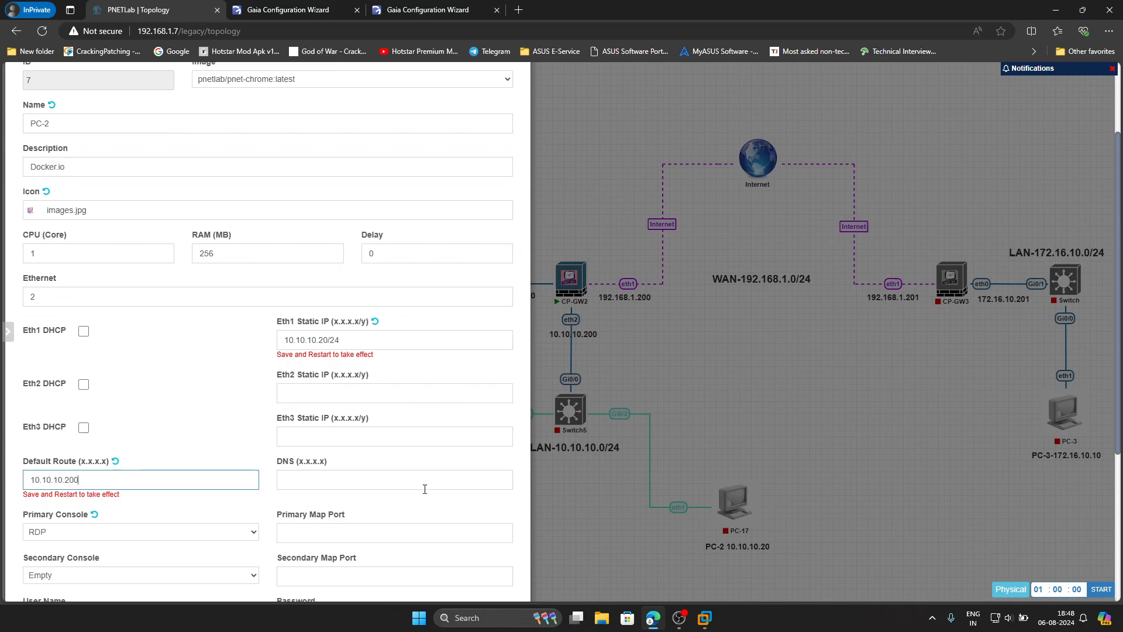
pyautogui.click(395, 481)
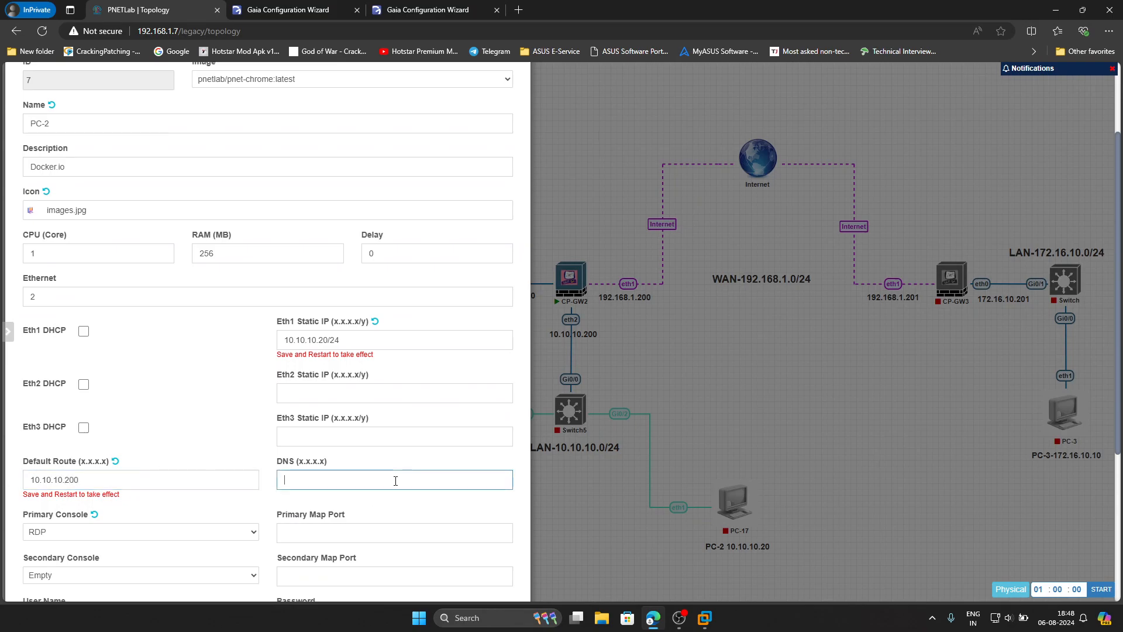
pyautogui.write('192.168.1.1')
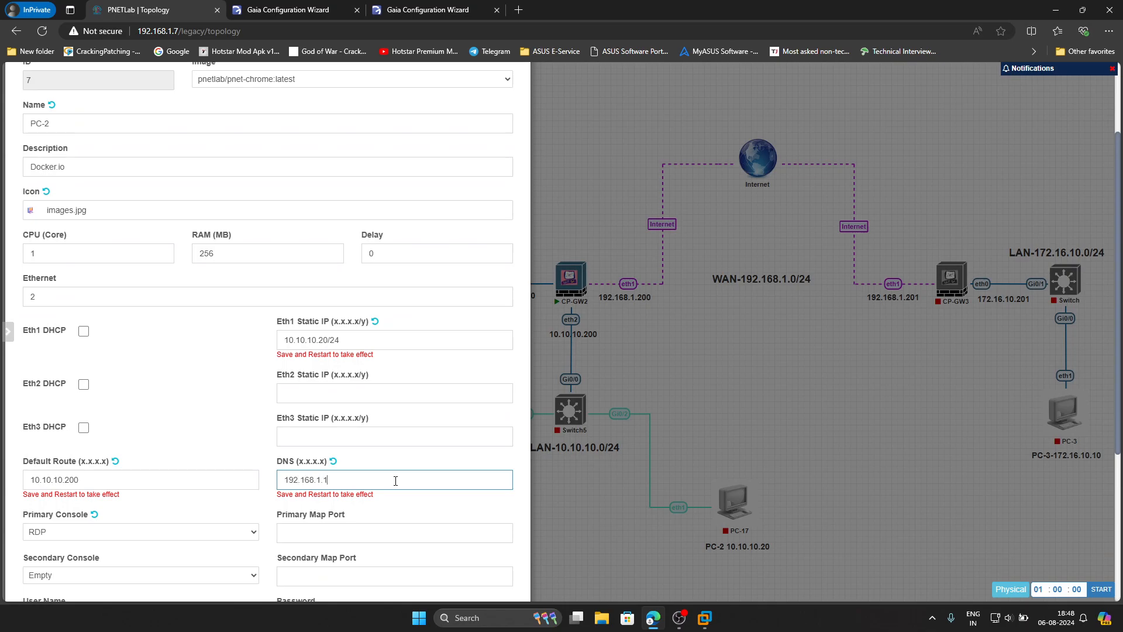
pyautogui.write(',8.8.8.8,1.1.1.1')
pyautogui.scroll(-4, 395, 480)
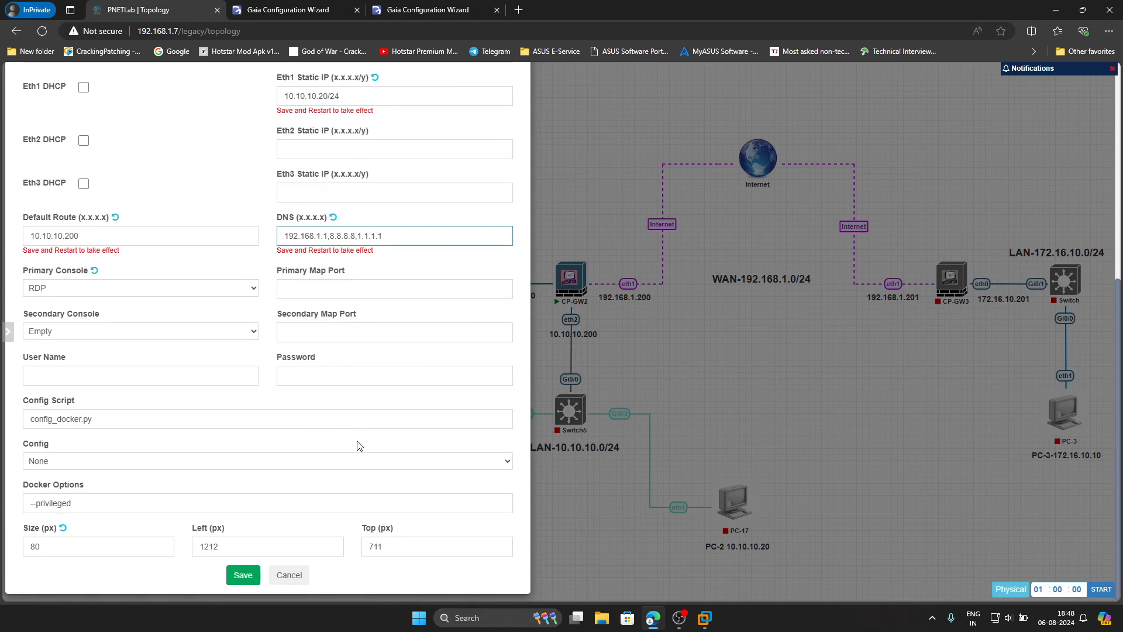
pyautogui.click(243, 575)
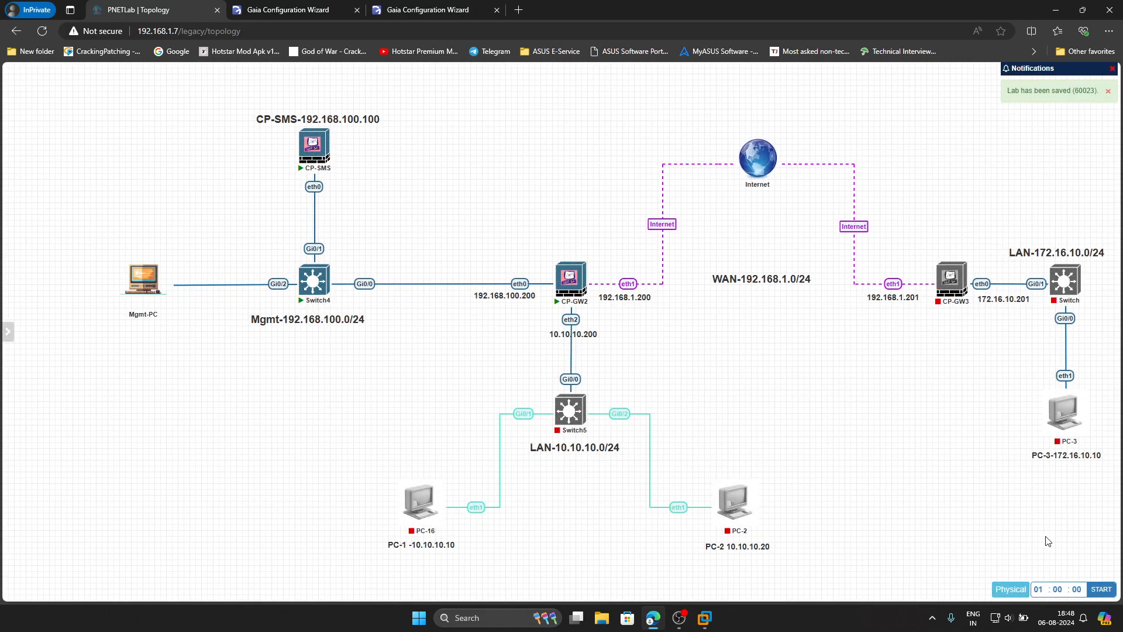
pyautogui.moveTo(1071, 448)
# - Open PC-3's node settings and set eth1 to 172.16.10.10/24
pyautogui.rightClick(1061, 426)
pyautogui.click(1033, 567)
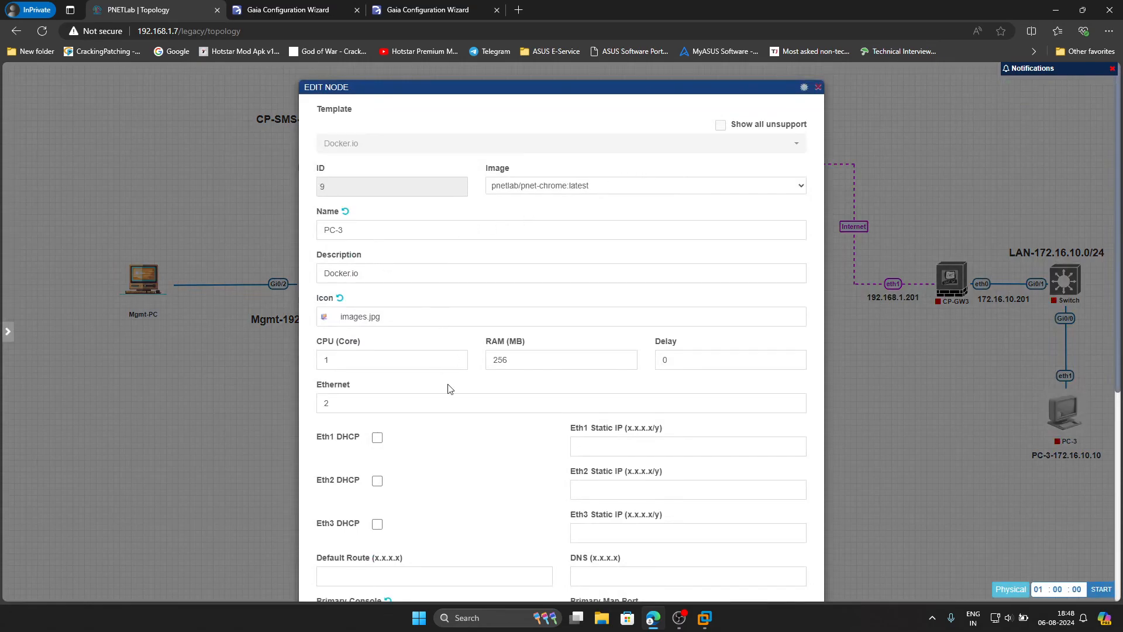
pyautogui.click(591, 443)
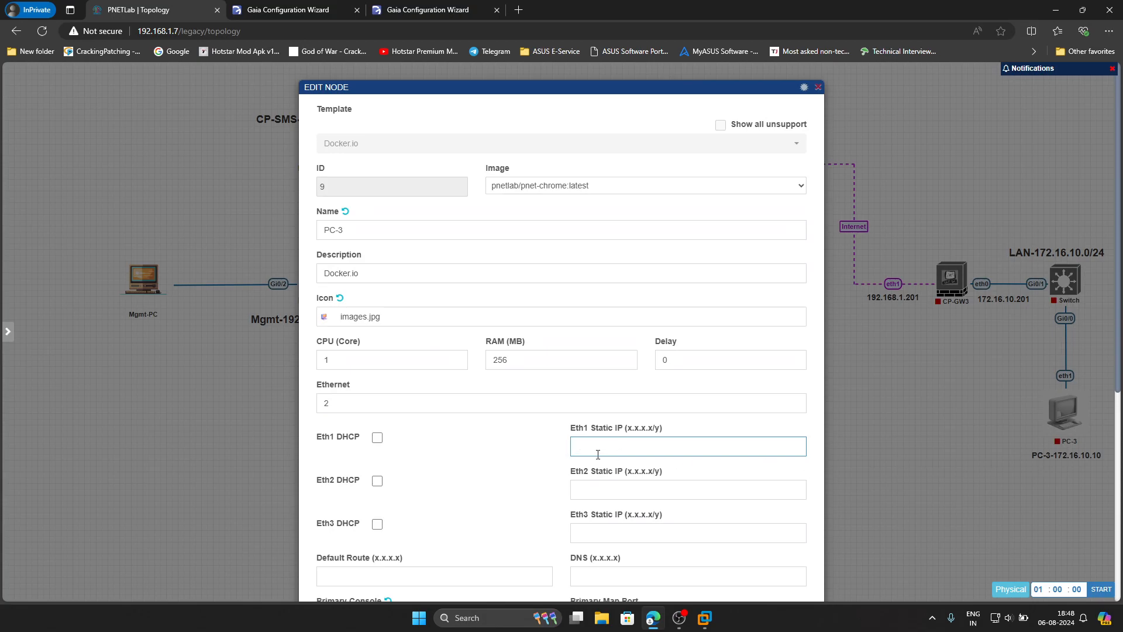
pyautogui.write('172.16.10.10/24')
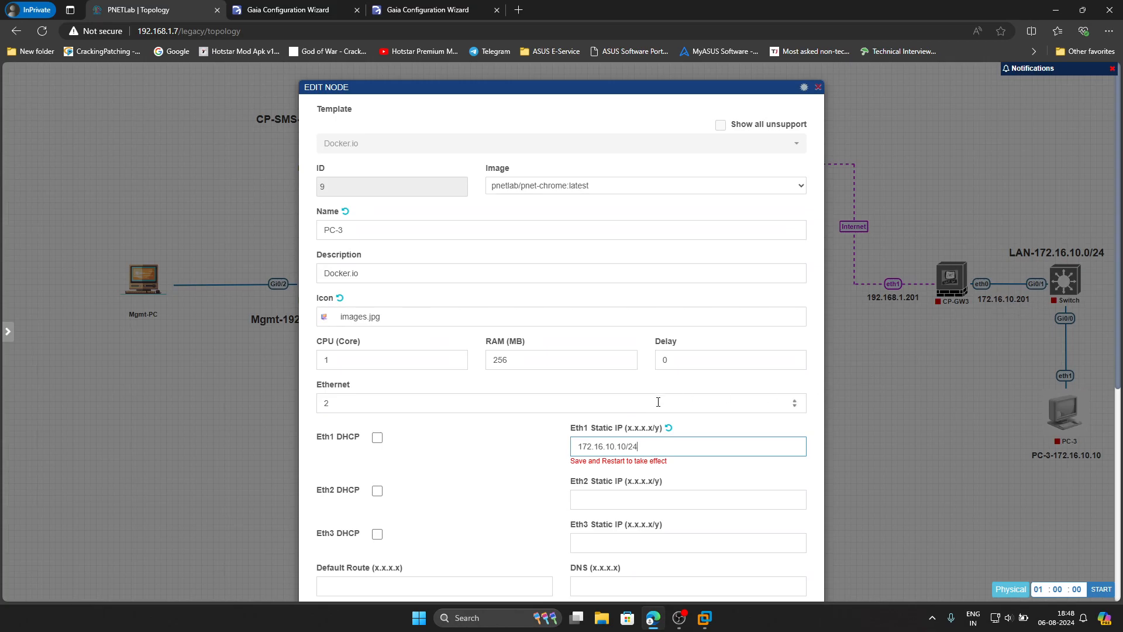
pyautogui.scroll(-3, 688, 399)
# - Set PC-3's default route 172.16.10.201 and DNS 192.168.1.1,8.8.8.8,1.1.1.1, then save
pyautogui.click(400, 405)
pyautogui.write('172.16.10.201')
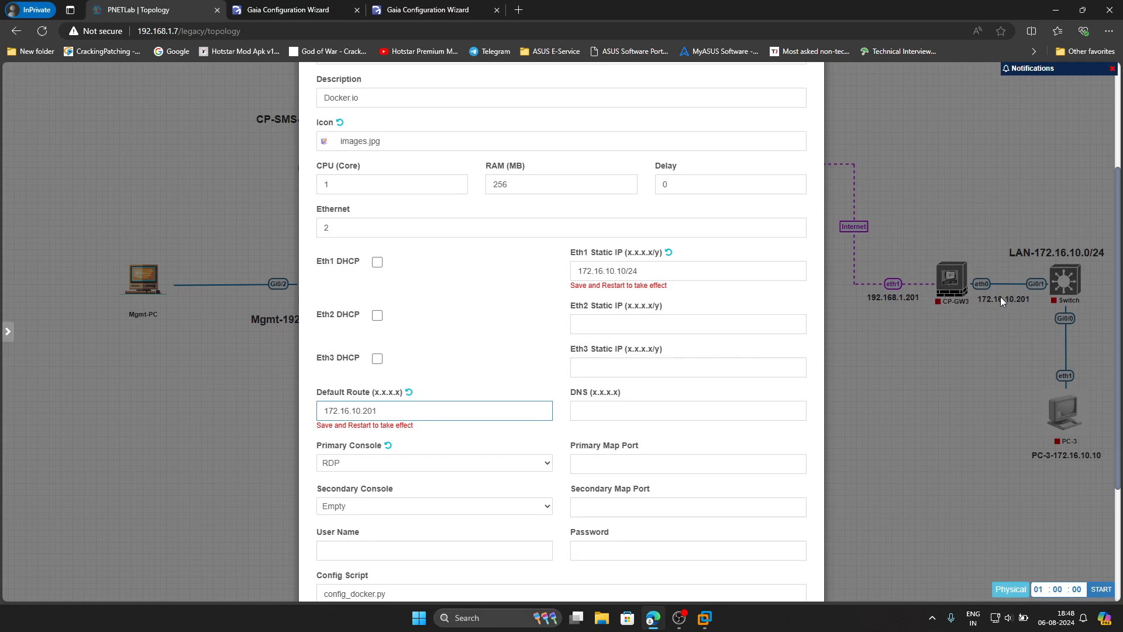
pyautogui.click(630, 411)
pyautogui.write('192.168.1.1,8.8.8.8,1.1.1.1')
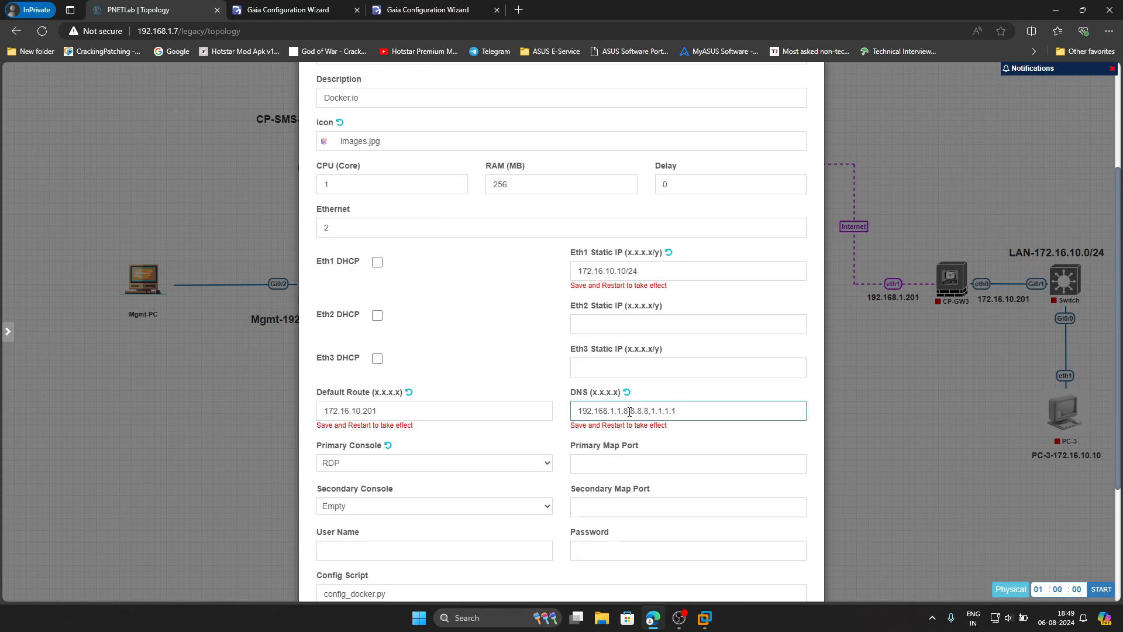
pyautogui.scroll(-3, 629, 411)
pyautogui.click(536, 564)
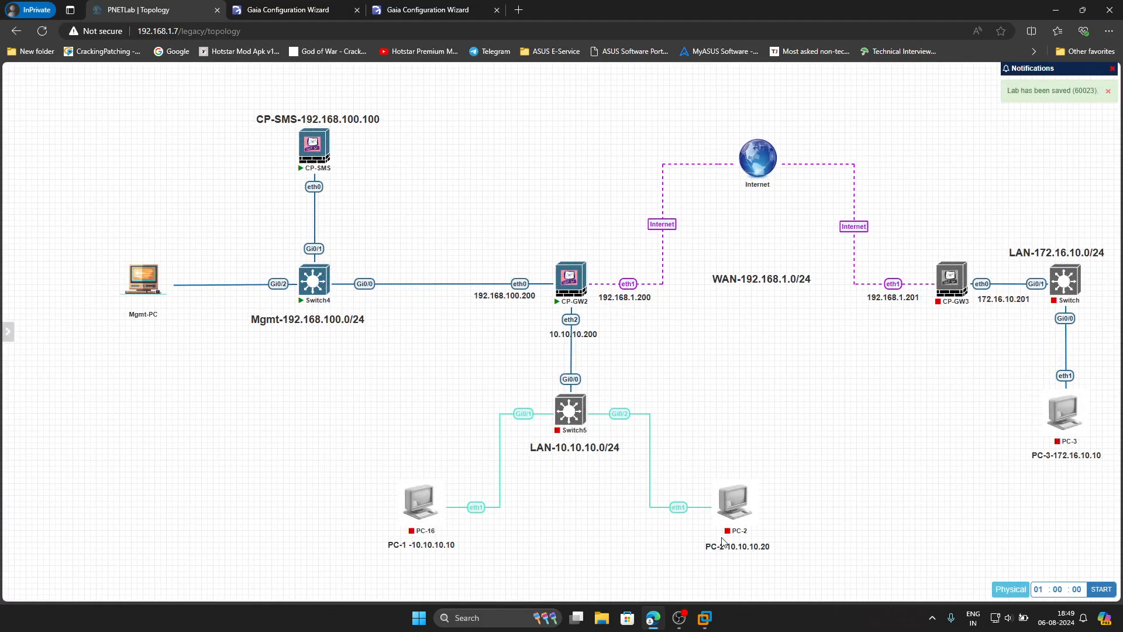
# - Check the management wizard's progress, now at 92%
pyautogui.click(409, 10)
pyautogui.click(316, 9)
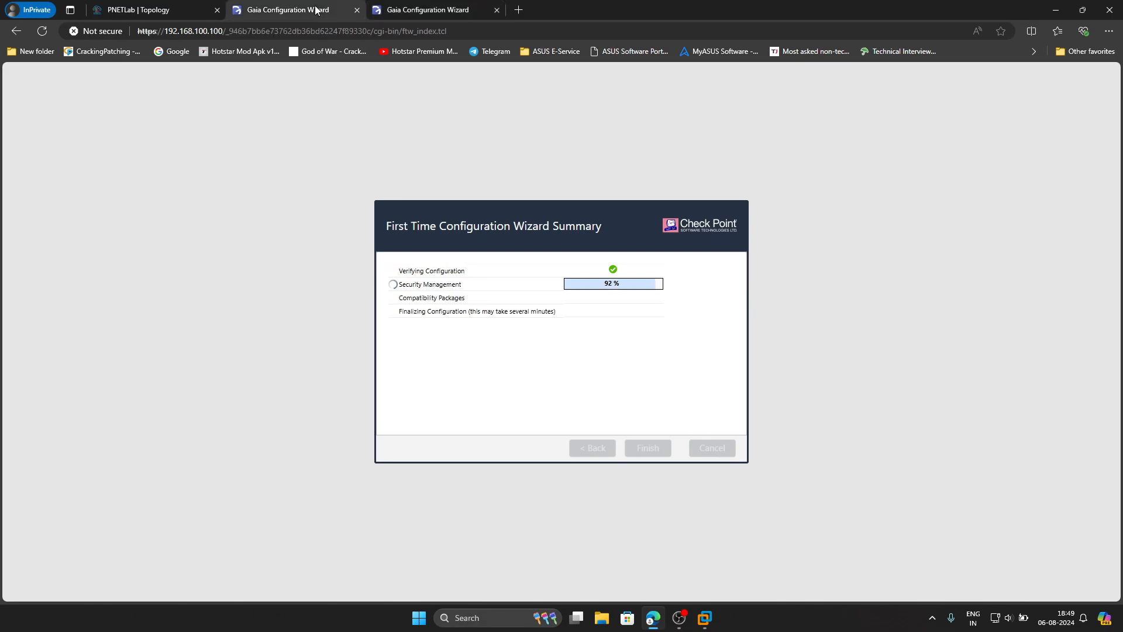
pyautogui.click(187, 8)
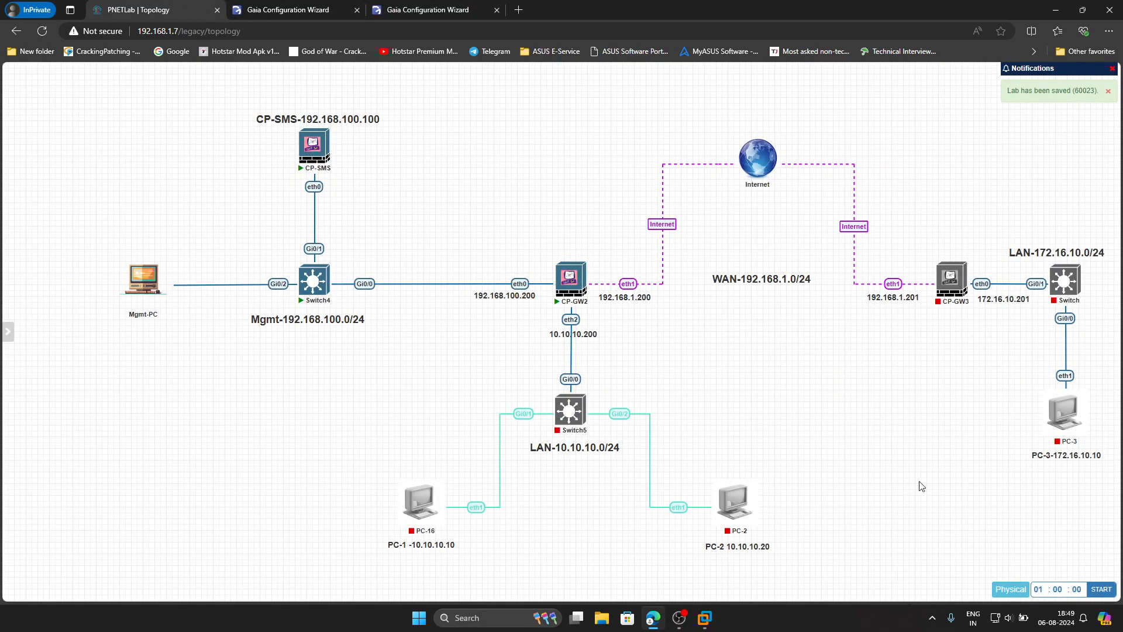
# - Start the LAN switch, CP-GW3 and PC-3 nodes
pyautogui.moveTo(951, 274)
pyautogui.moveTo(1060, 313)
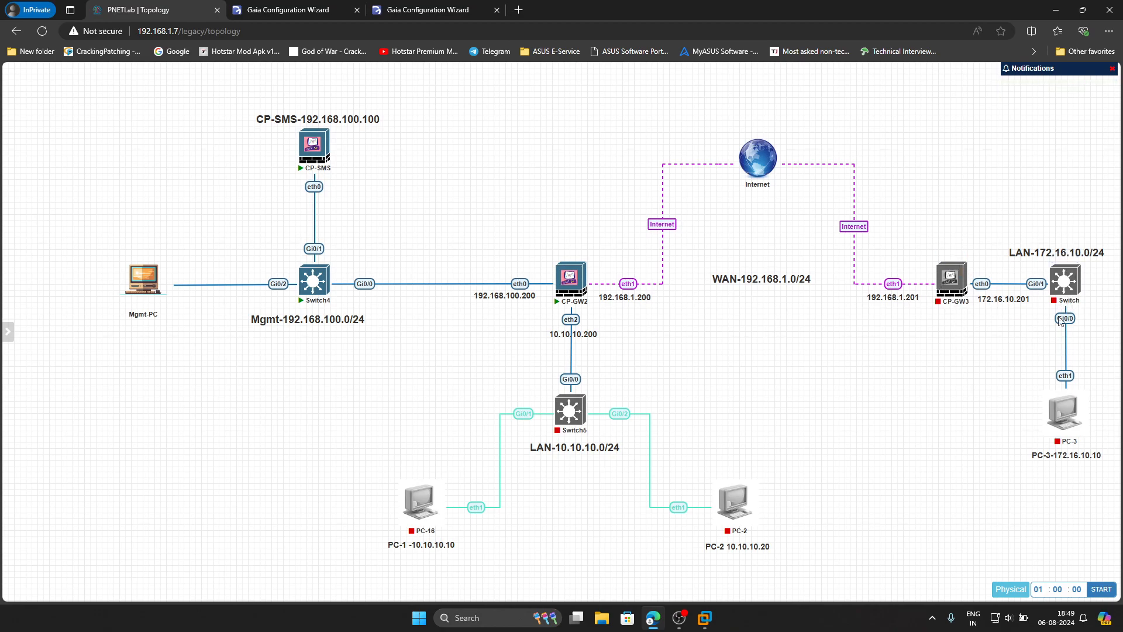
pyautogui.click(1056, 257)
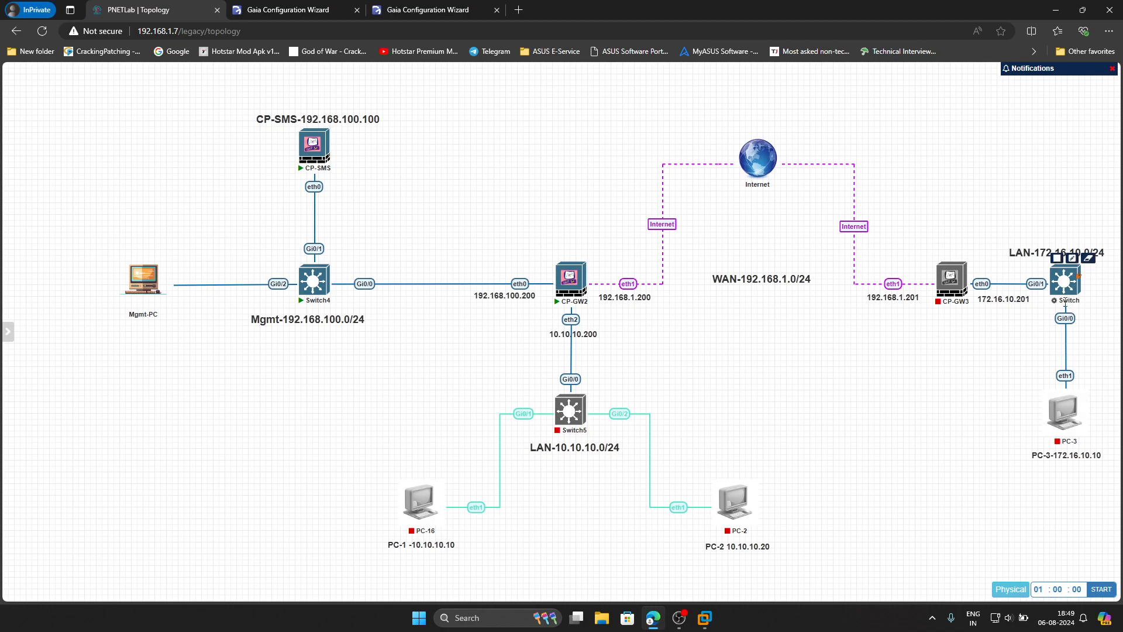
pyautogui.click(943, 258)
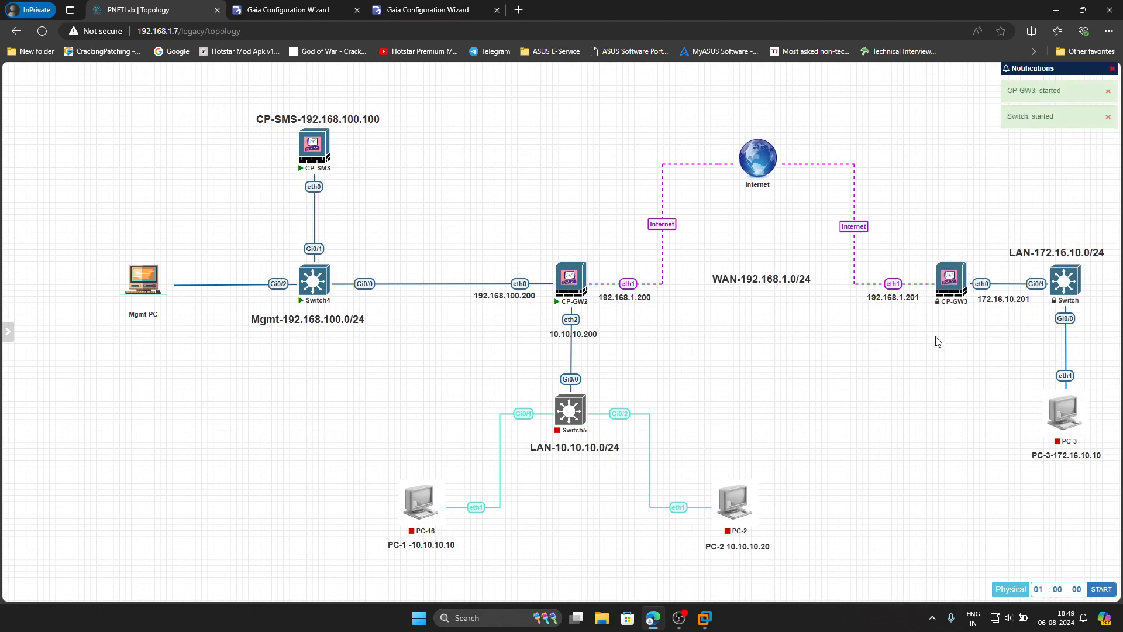
pyautogui.moveTo(1047, 404)
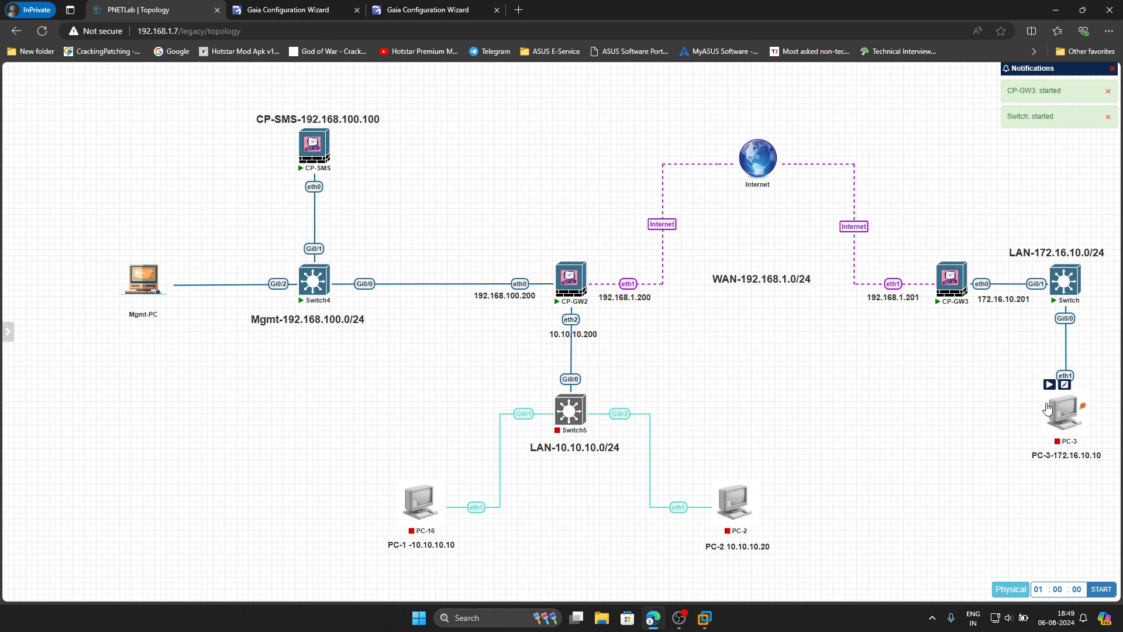
pyautogui.click(1050, 384)
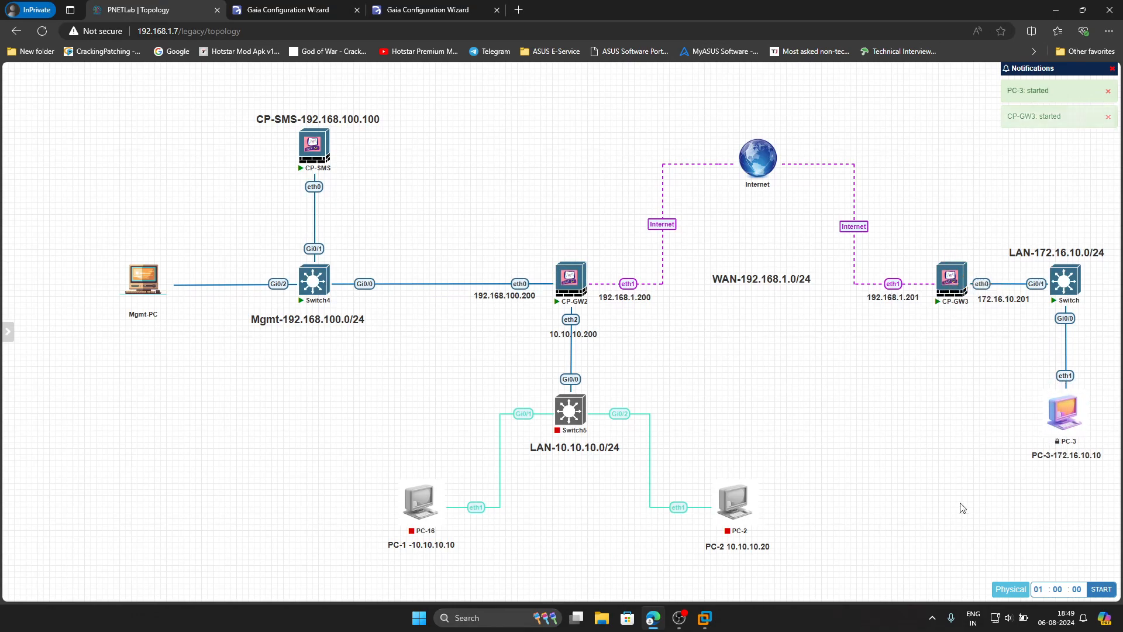
# - Check both wizards' progress again, then request a console to CP-GW3
pyautogui.click(447, 17)
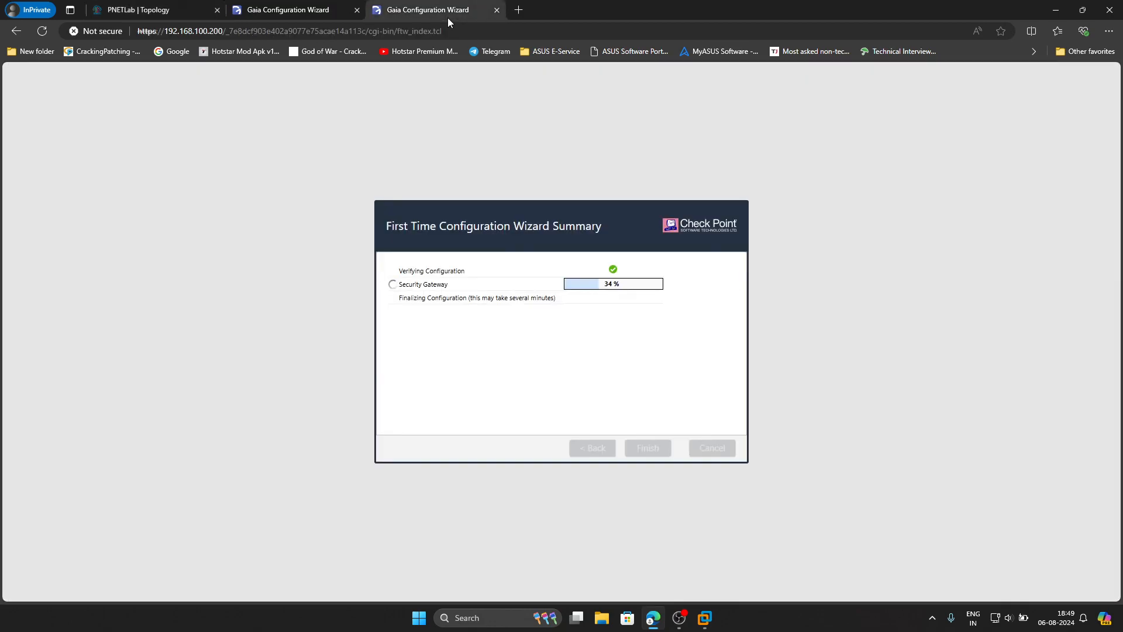
pyautogui.click(303, 10)
pyautogui.click(412, 12)
pyautogui.click(145, 10)
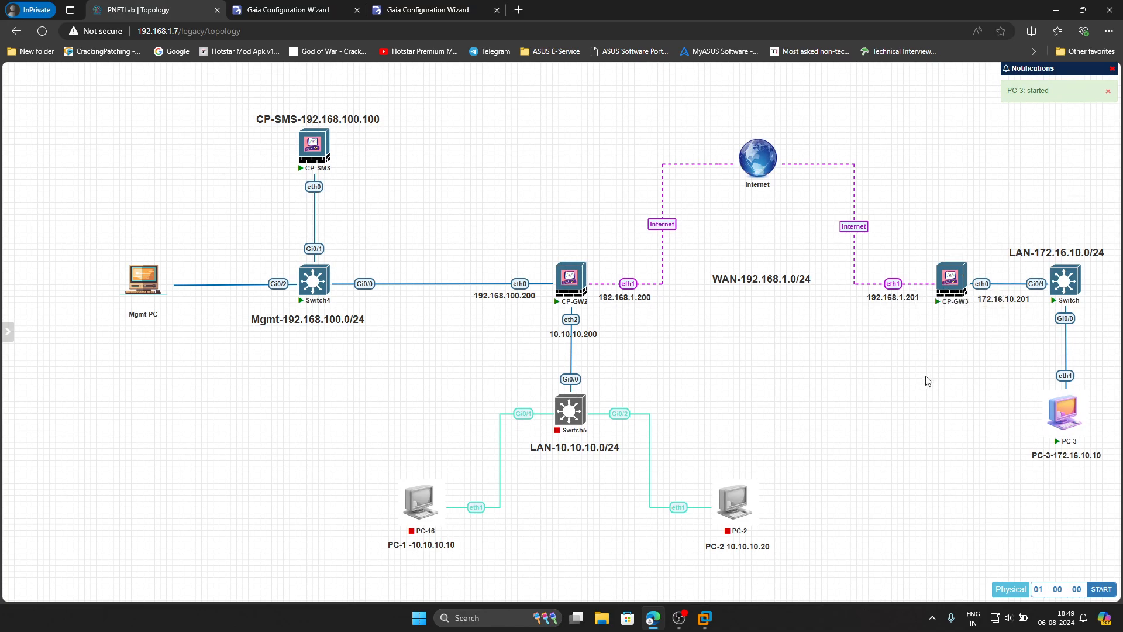
pyautogui.click(948, 284)
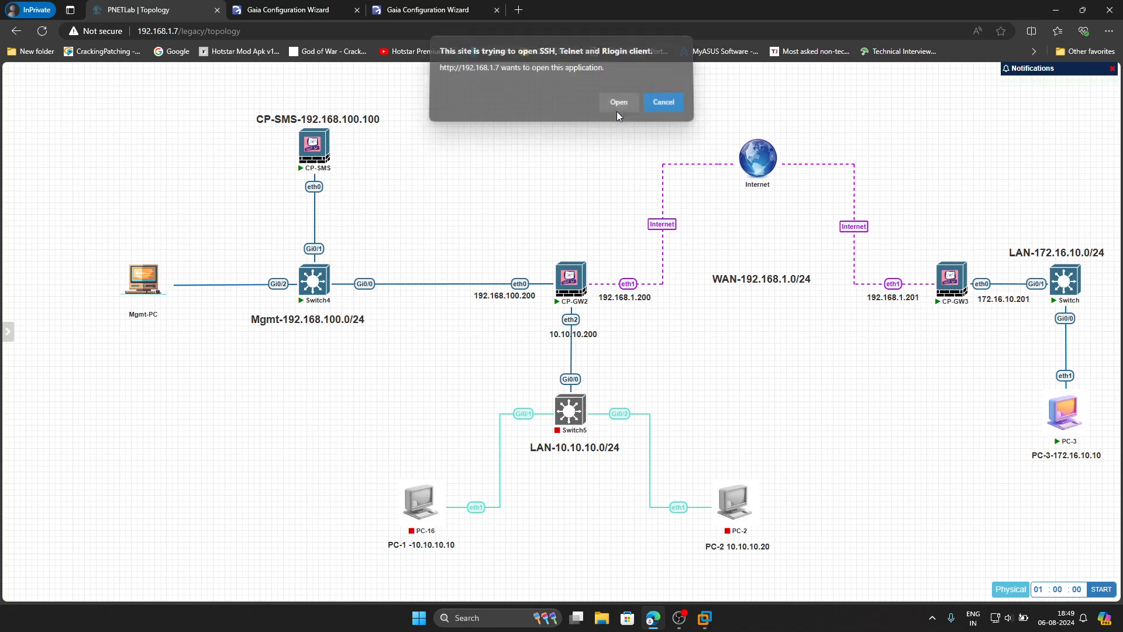
# - Launch CP-GW3's PuTTY console and enlarge its window
pyautogui.click(617, 107)
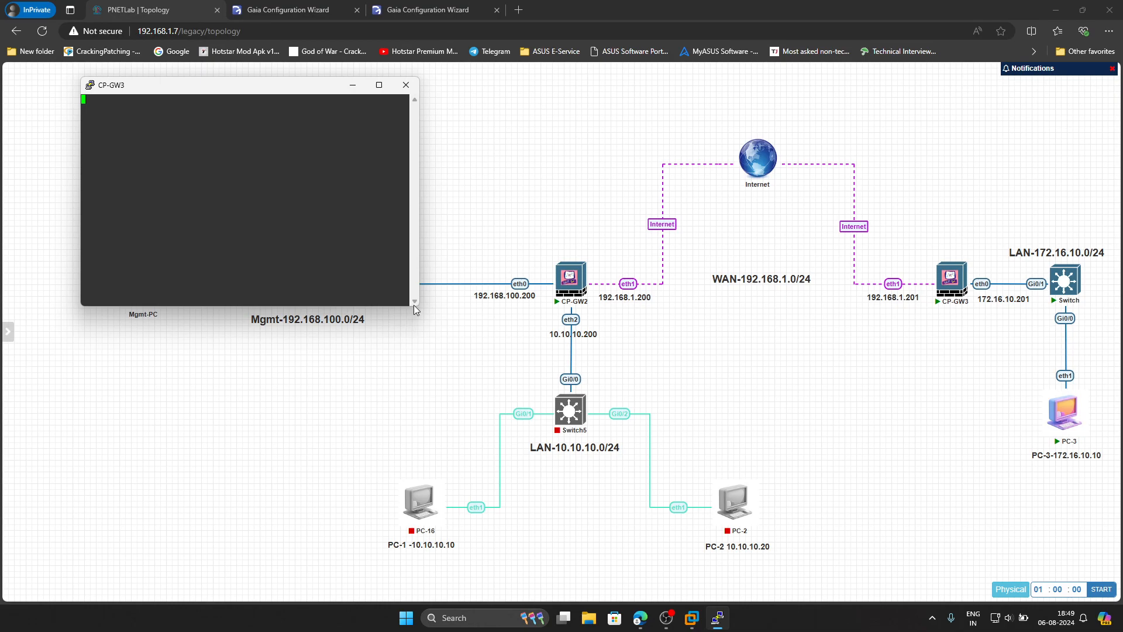
pyautogui.moveTo(413, 304); pyautogui.dragTo(525, 367)
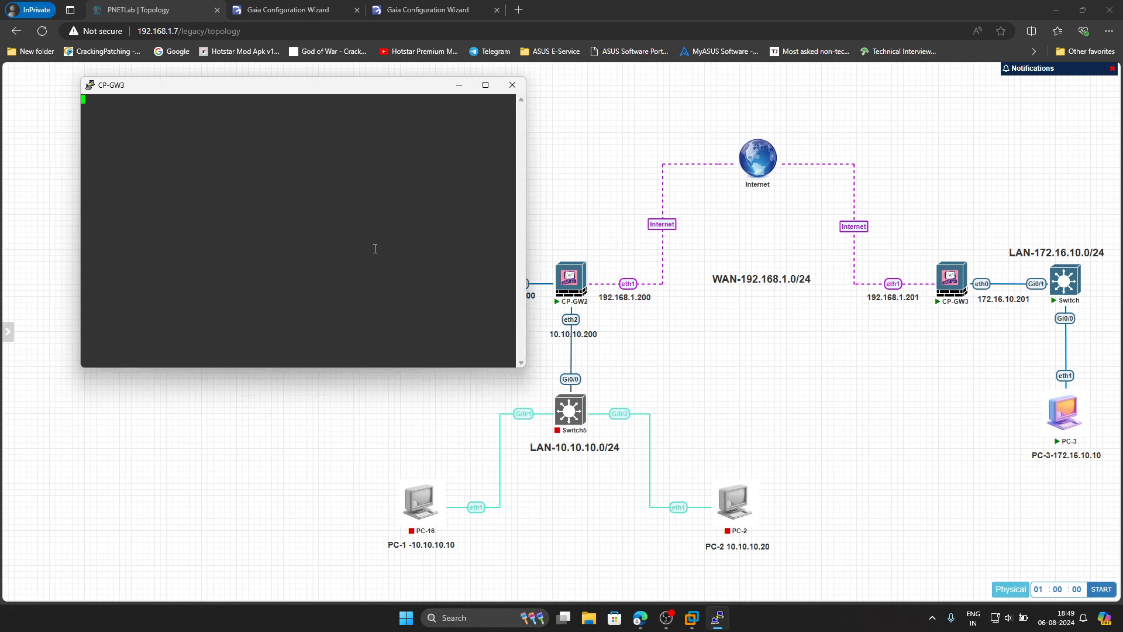
pyautogui.press('Return')
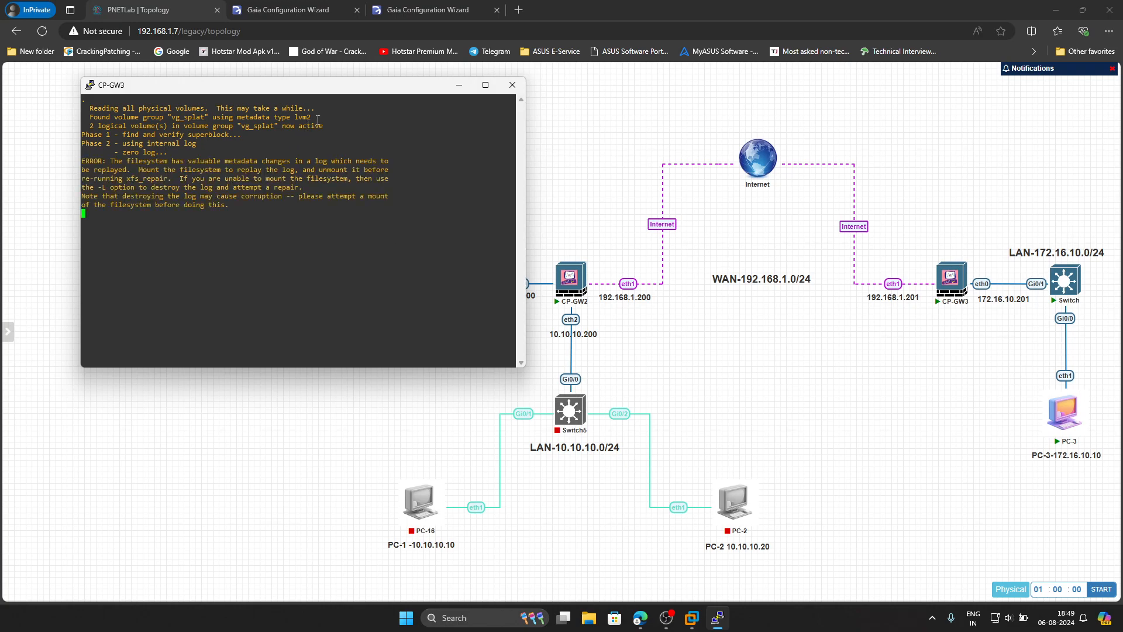
pyautogui.moveTo(331, 93); pyautogui.dragTo(367, 140)
# - Change the console font to bold 16-point Consolas and apply it
pyautogui.rightClick(367, 140)
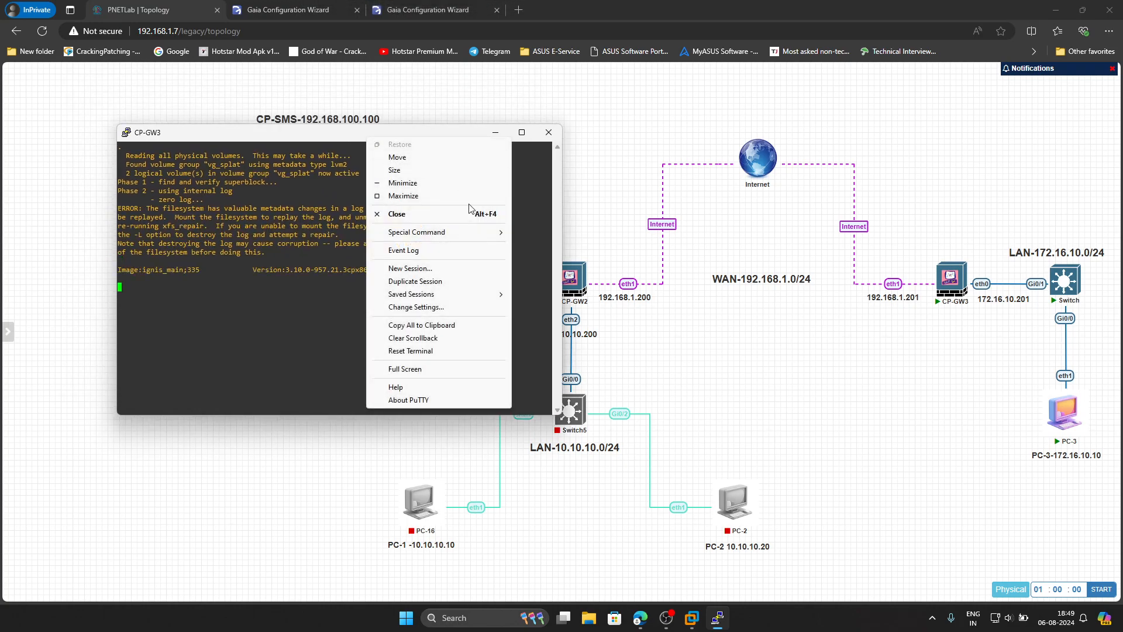
pyautogui.click(433, 307)
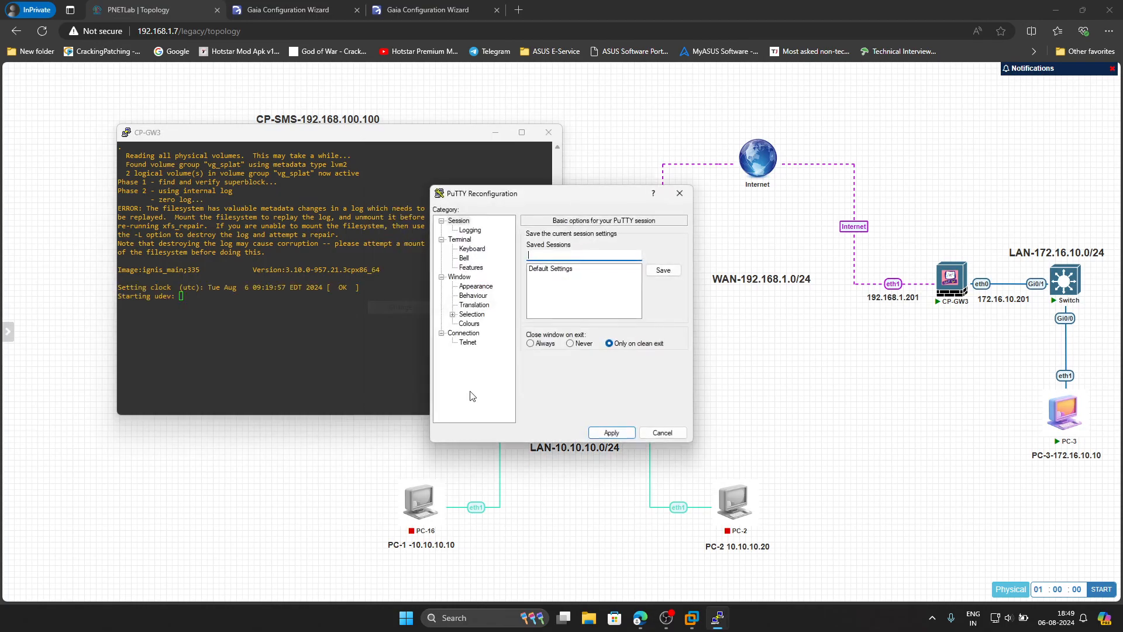
pyautogui.click(475, 286)
pyautogui.click(662, 307)
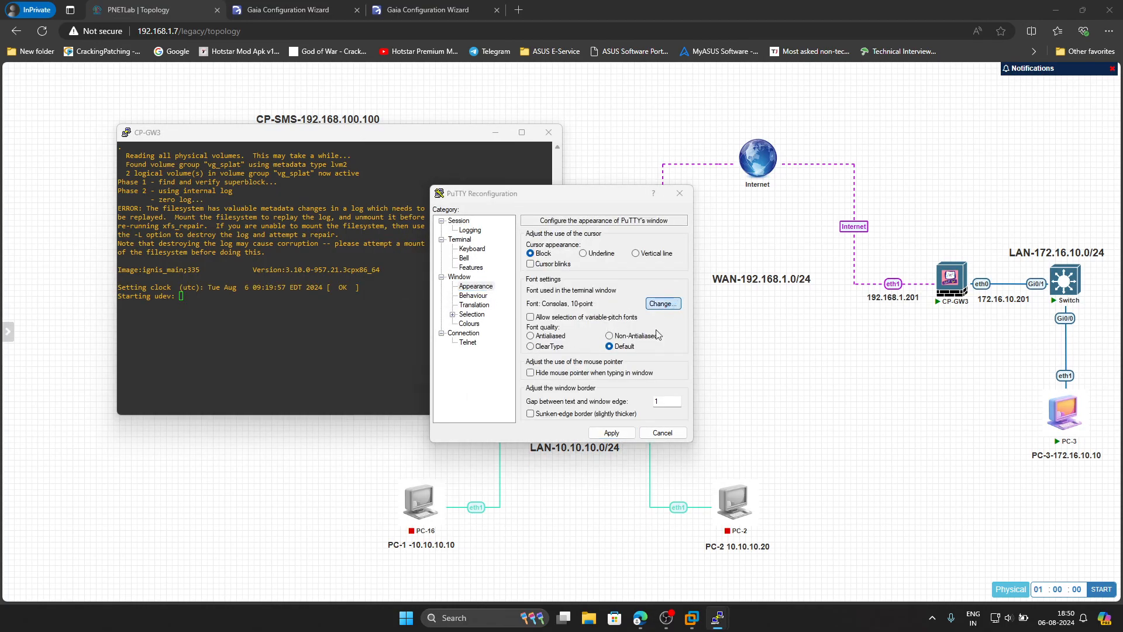
pyautogui.click(592, 350)
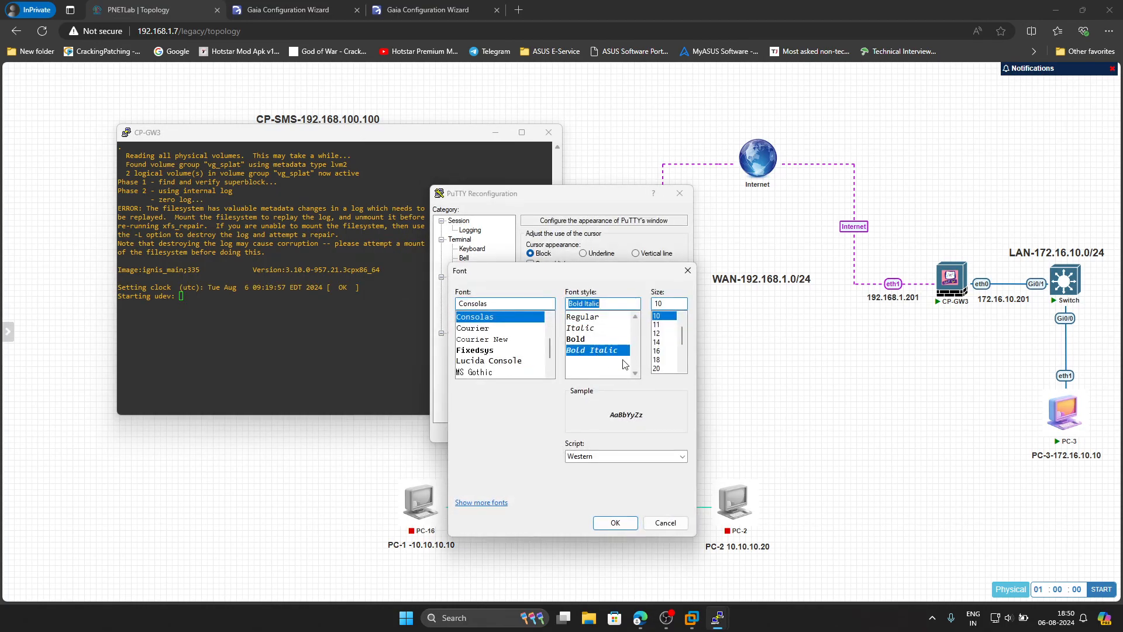
pyautogui.click(659, 351)
pyautogui.click(615, 522)
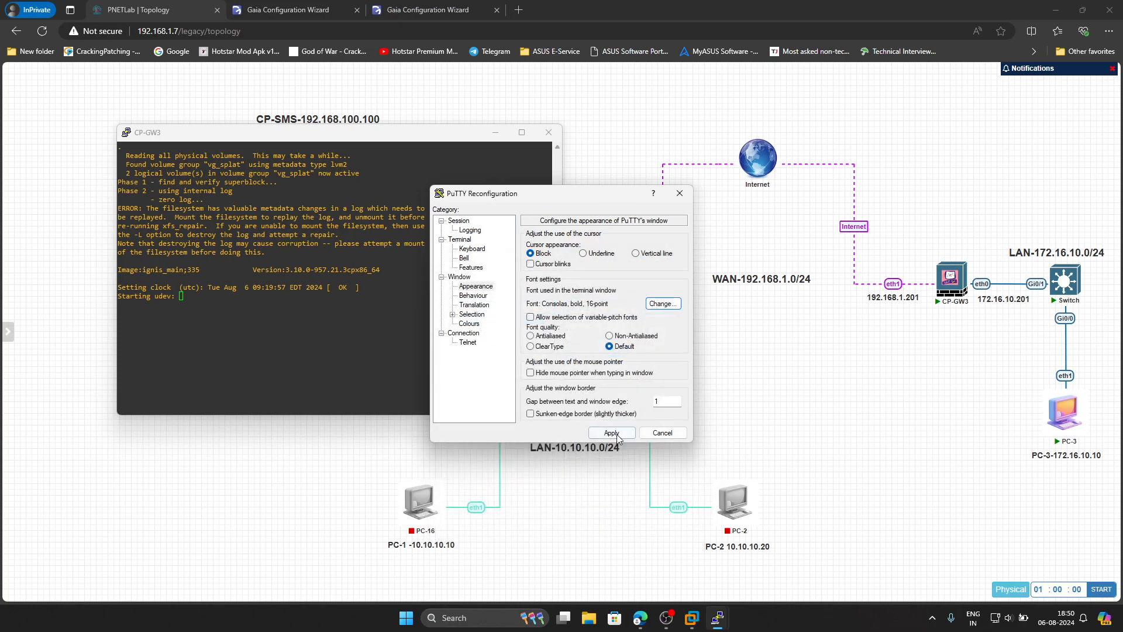
pyautogui.click(613, 526)
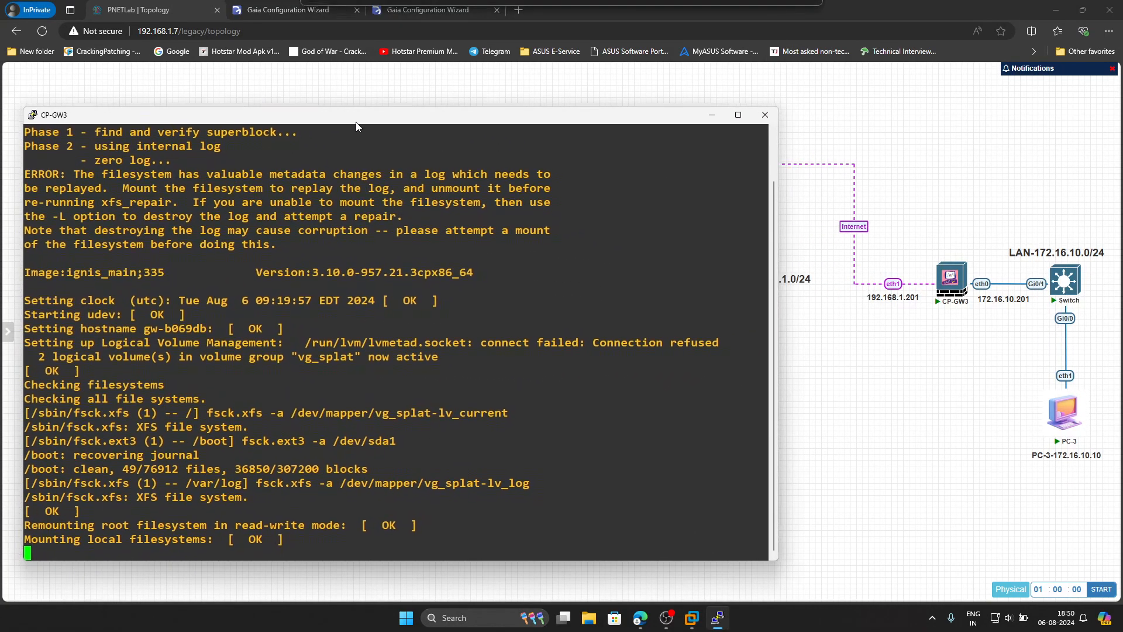
pyautogui.moveTo(357, 132); pyautogui.dragTo(279, 115)
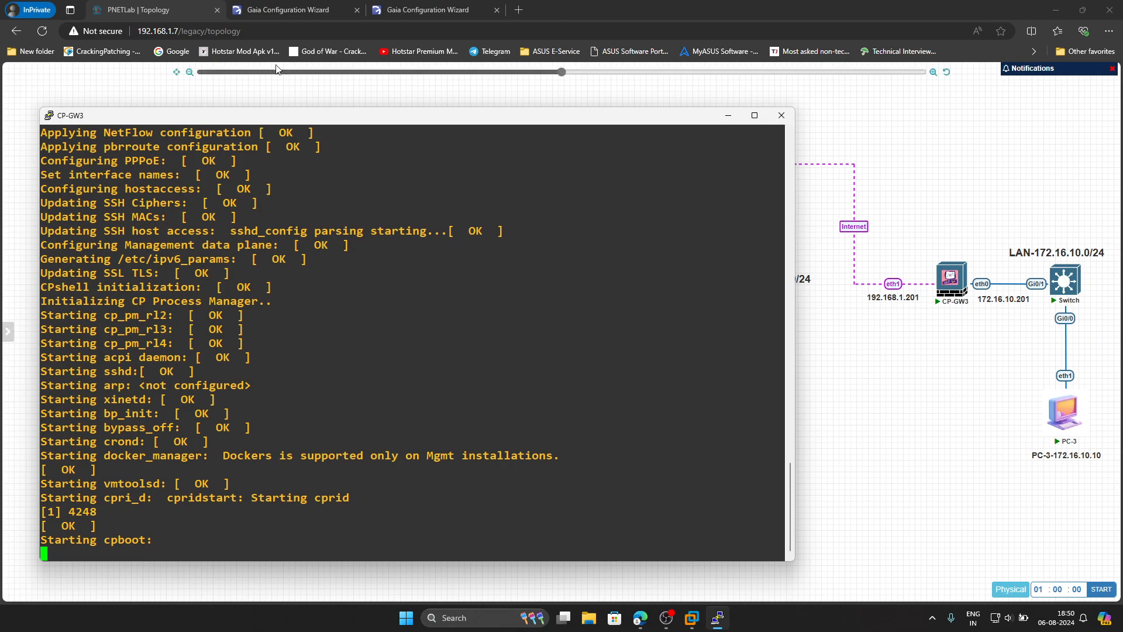
# - Check both wizards' progress (gateway at 64%), then return to the CP-GW3 console
pyautogui.click(276, 5)
pyautogui.click(451, 9)
pyautogui.click(320, 7)
pyautogui.click(412, 10)
pyautogui.click(171, 8)
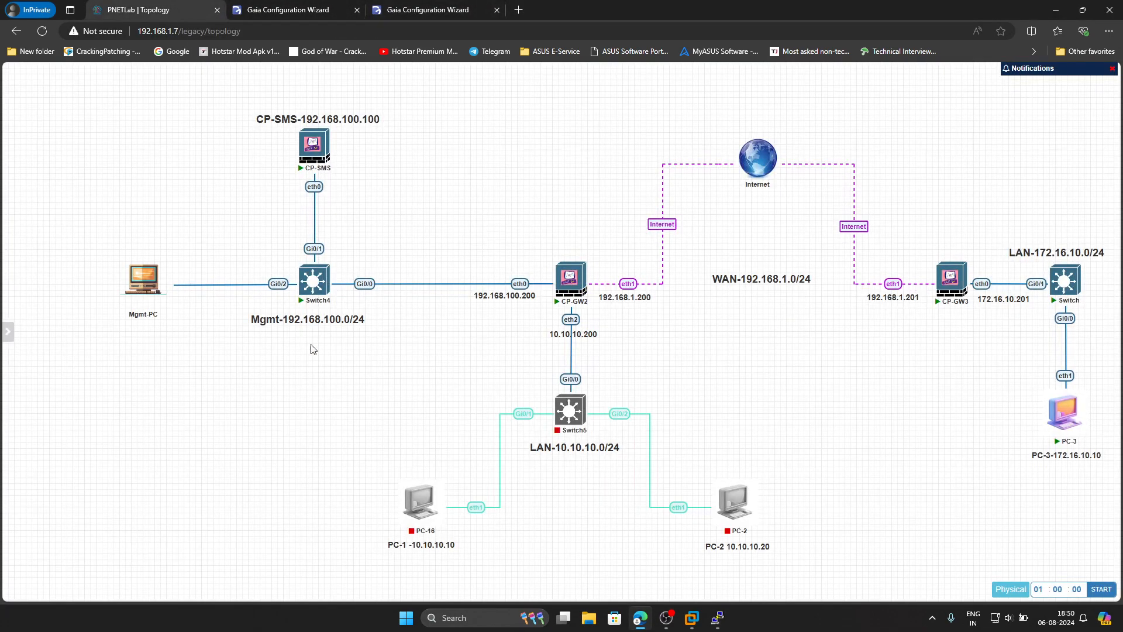
pyautogui.click(717, 618)
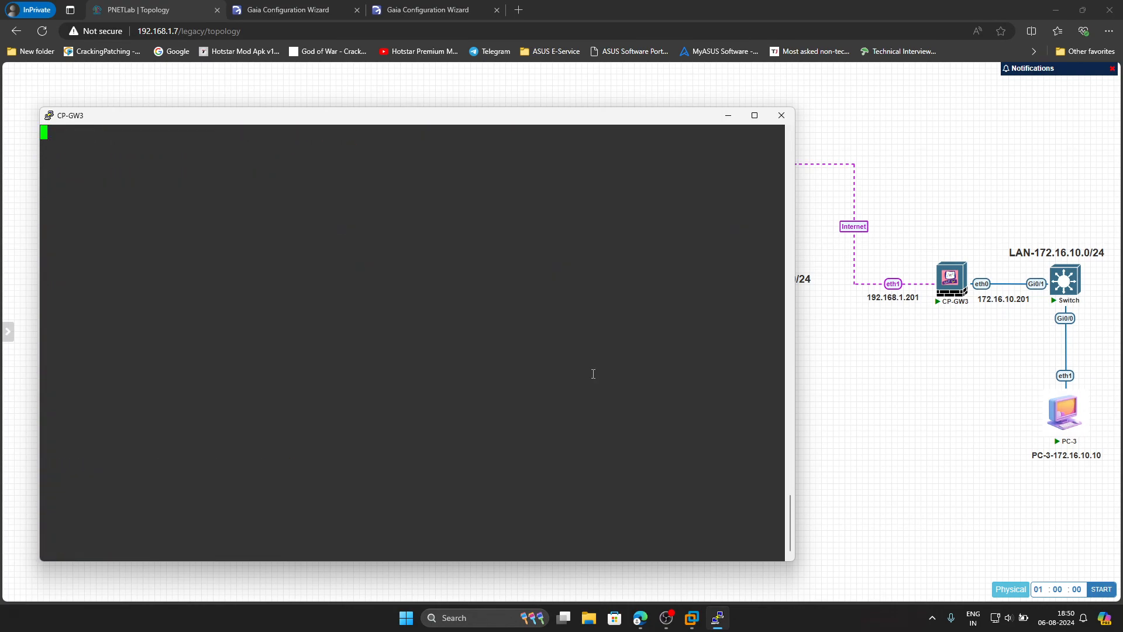
# - Log in as admin and set the hostname to CP-GW2
pyautogui.write('admin')
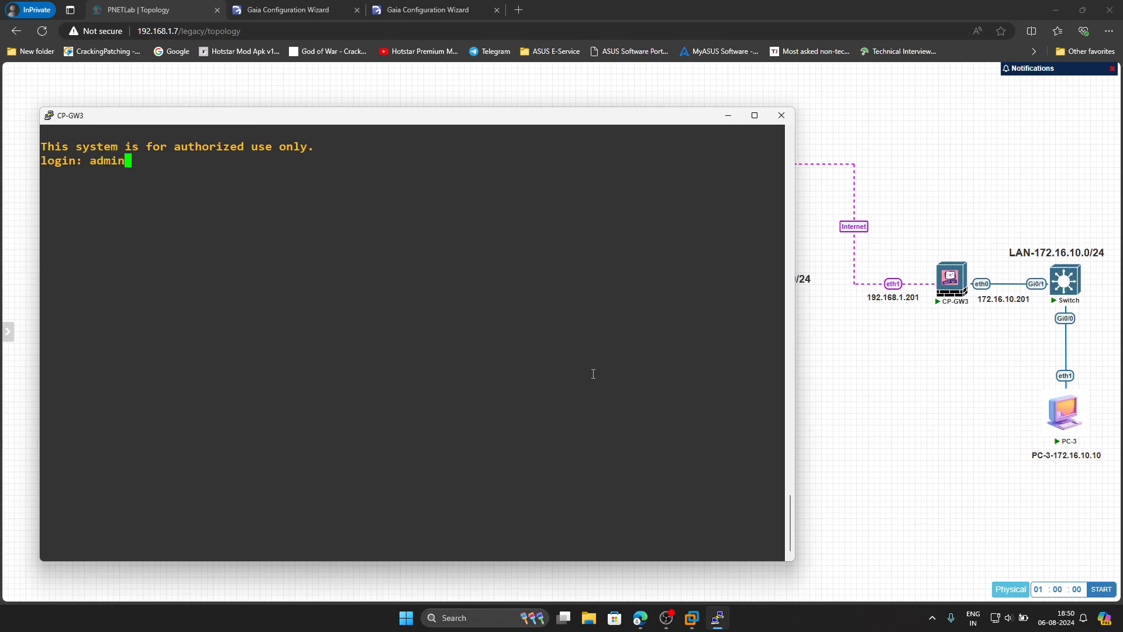
pyautogui.press('Return')
pyautogui.press('Return')
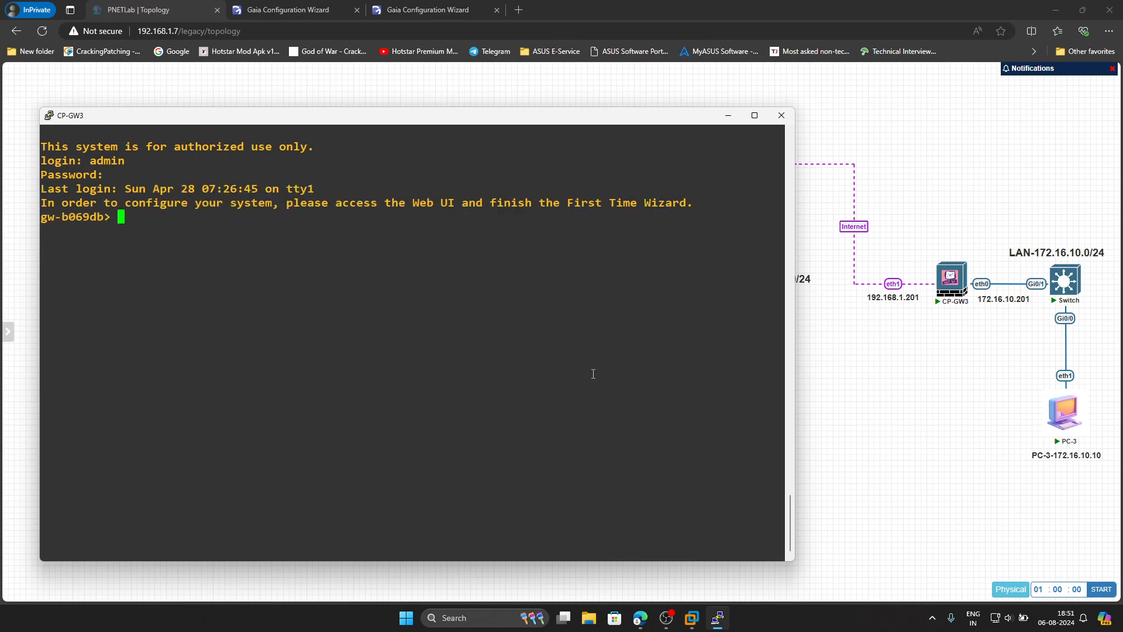
pyautogui.write('set hostname CP-GW2')
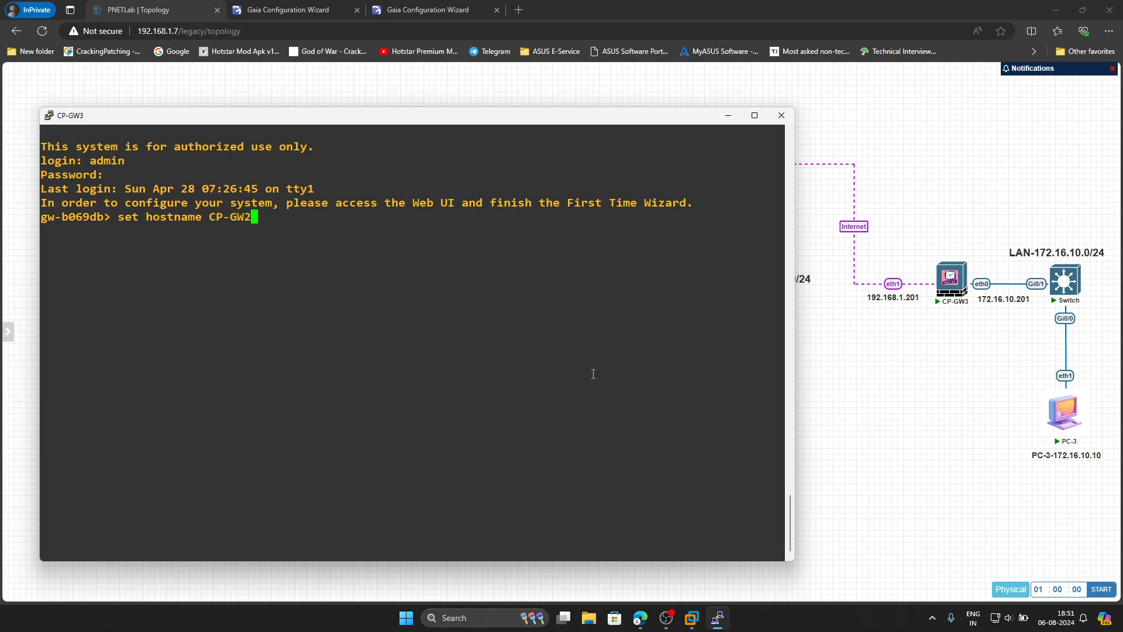
pyautogui.press('Return')
# - Set eth0's IPv4 address to 172.16.10.201 with mask length 24
pyautogui.write('set interf')
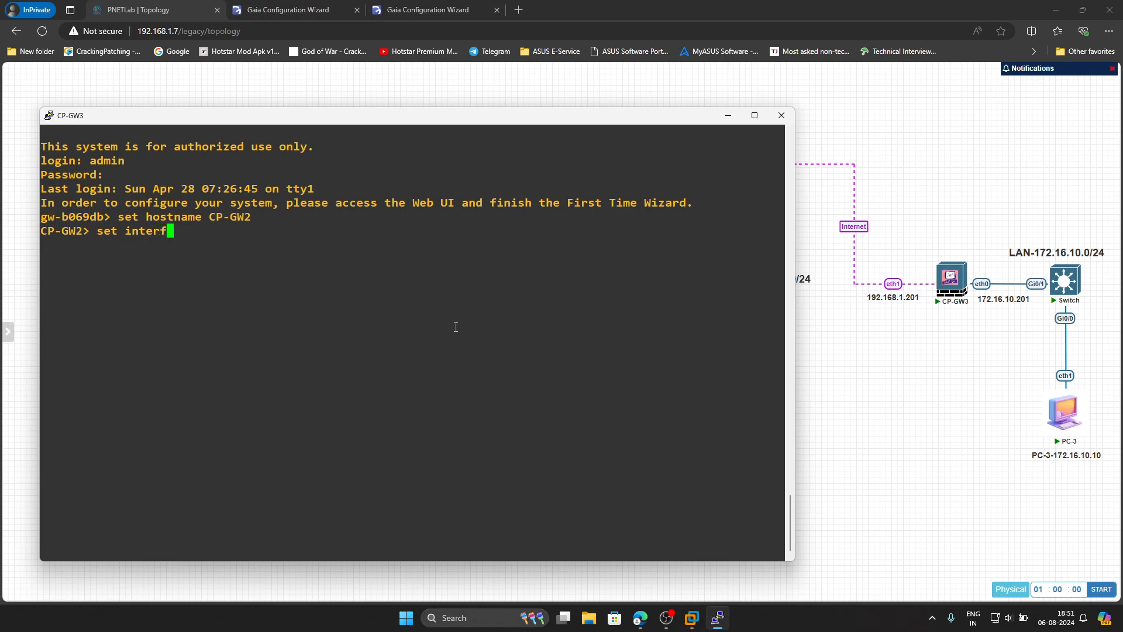
pyautogui.write('ace eth0 172.16.10.201')
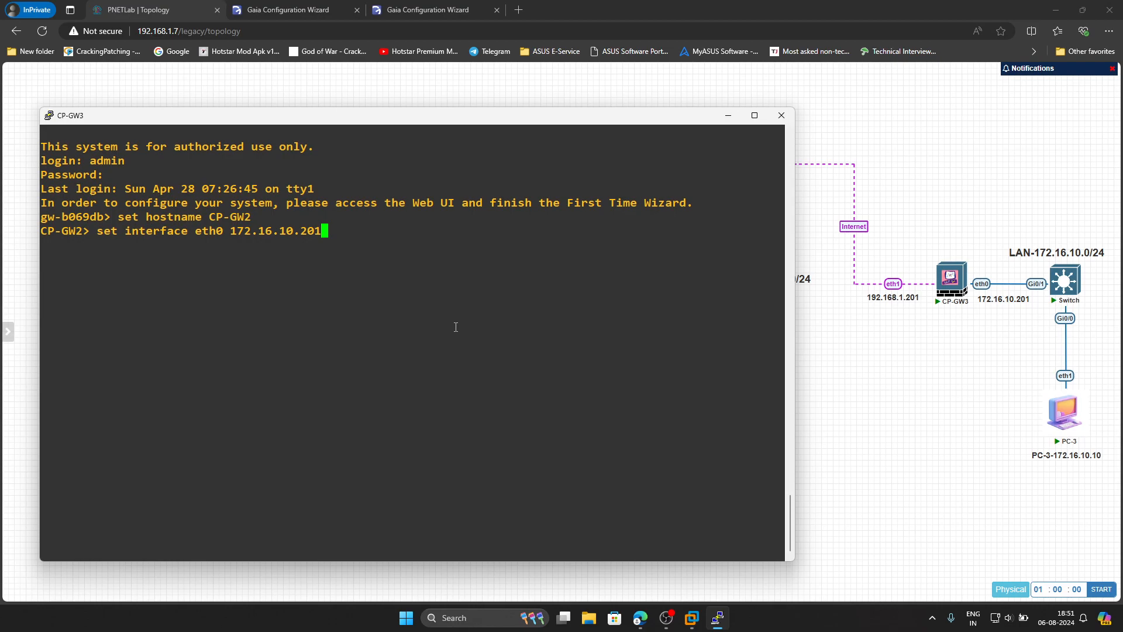
pyautogui.press('Left')
pyautogui.press('Left')
pyautogui.press('Left')
pyautogui.press('Left')
pyautogui.press('Left')
pyautogui.press('Left')
pyautogui.press('Left')
pyautogui.press('Left')
pyautogui.press('Left')
pyautogui.press('Left')
pyautogui.press('Left')
pyautogui.press('Left')
pyautogui.press('Left')
pyautogui.write('ipv4-addr')
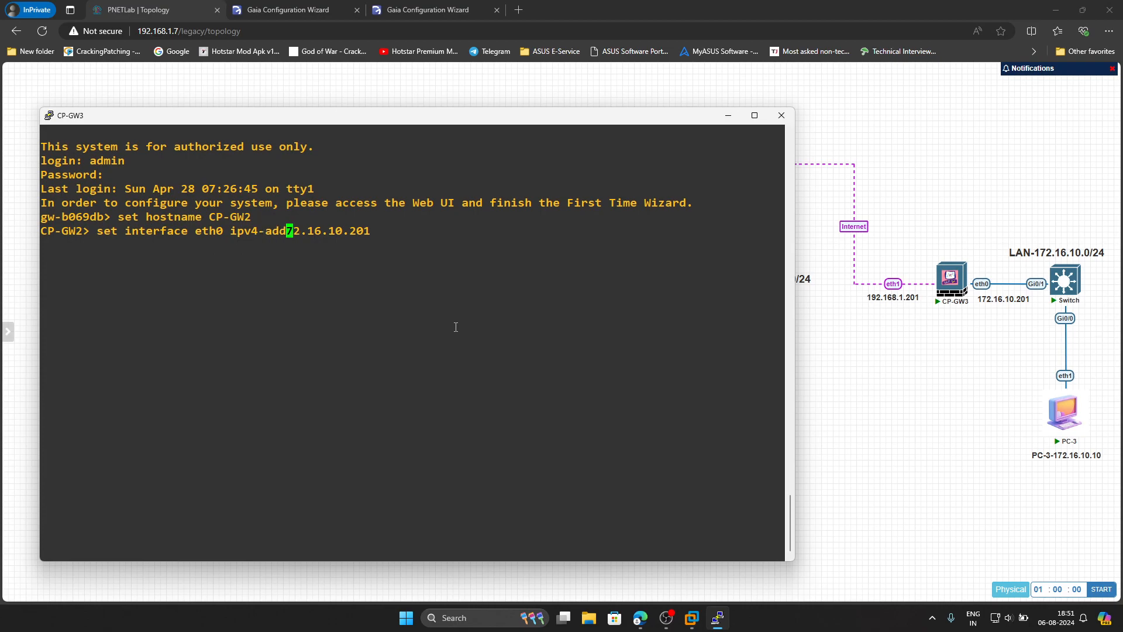
pyautogui.write('ess 1')
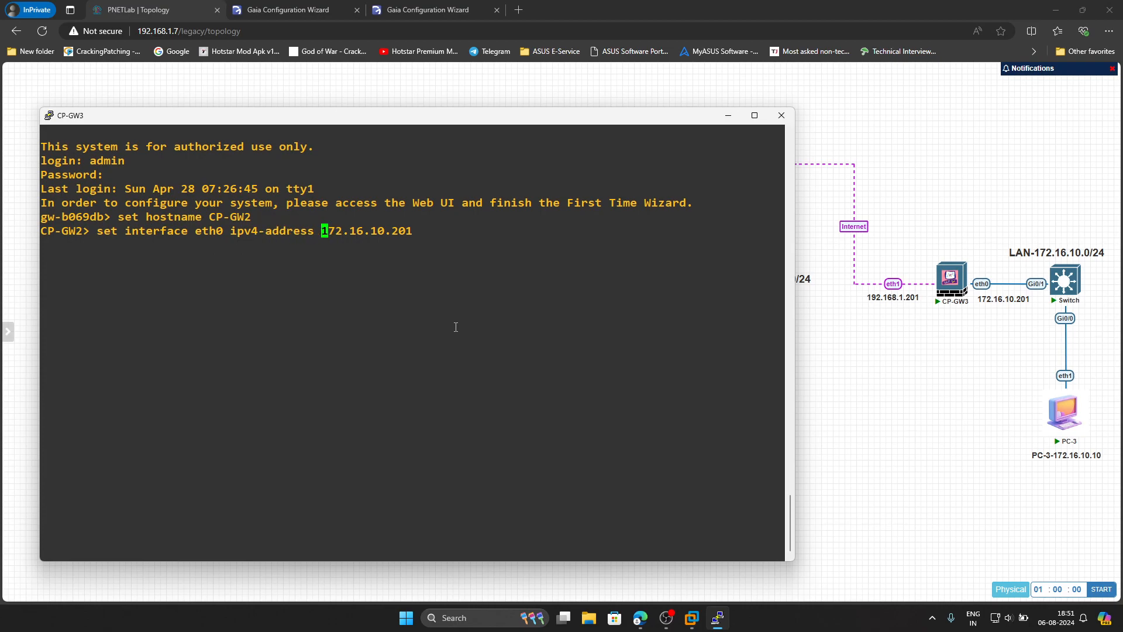
pyautogui.press('Right')
pyautogui.press('Right')
pyautogui.press('Right')
pyautogui.press('Right')
pyautogui.press('Right')
pyautogui.press('Right')
pyautogui.press('Right')
pyautogui.press('Right')
pyautogui.press('Right')
pyautogui.press('Right')
pyautogui.press('Right')
pyautogui.press('Right')
pyautogui.press('Right')
pyautogui.write('mask-length 24')
pyautogui.press('Return')
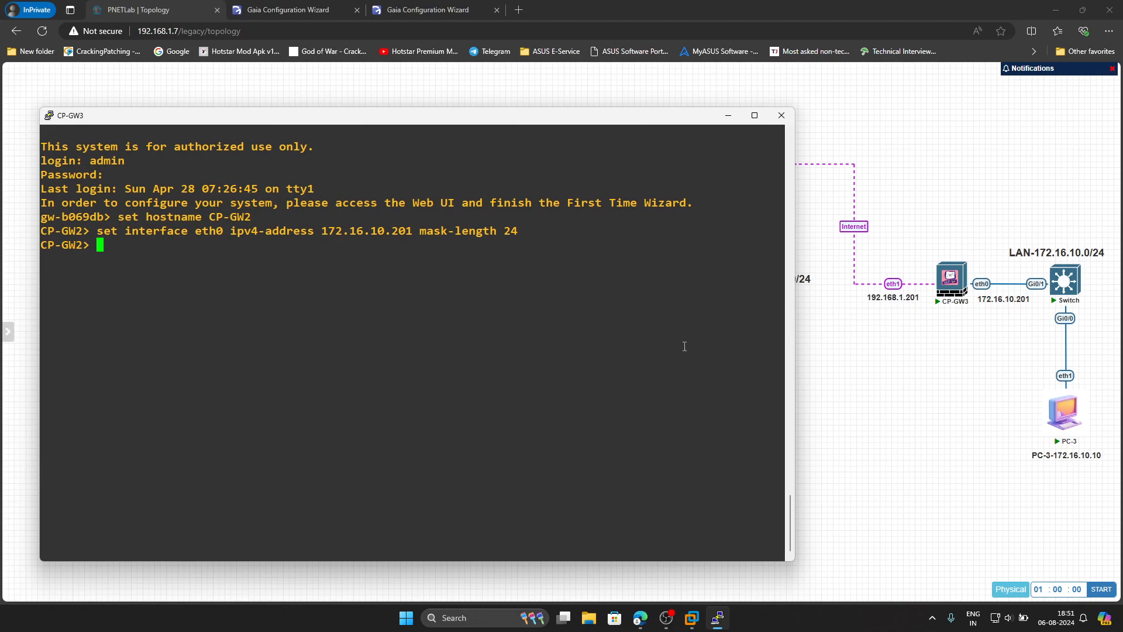
# - Set eth1's IPv4 address to 192.168.1.201 with mask length 24
pyautogui.press('Up')
pyautogui.press('Left')
pyautogui.press('Left')
pyautogui.press('Left')
pyautogui.press('Left')
pyautogui.press('Left')
pyautogui.press('Left')
pyautogui.press('Left')
pyautogui.press('Left')
pyautogui.press('Left')
pyautogui.press('Left')
pyautogui.press('Left')
pyautogui.press('Left')
pyautogui.press('Left')
pyautogui.press('Left')
pyautogui.press('Left')
pyautogui.press('Left')
pyautogui.press('Left')
pyautogui.press('Left')
pyautogui.press('Left')
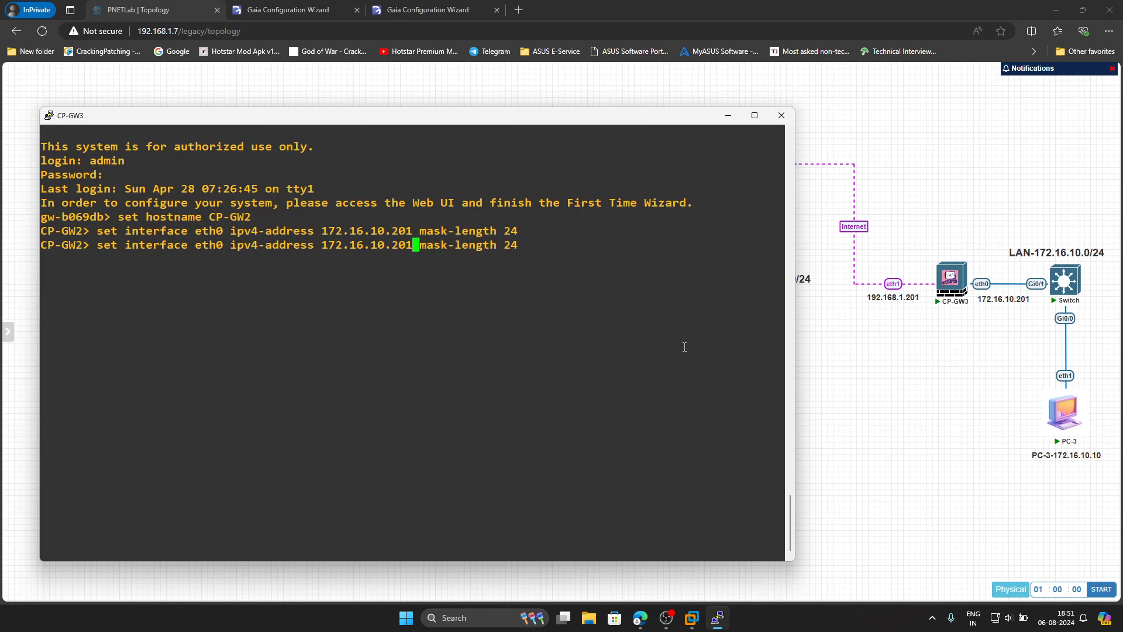
pyautogui.press('BackSpace')
pyautogui.press('BackSpace')
pyautogui.press('BackSpace')
pyautogui.press('BackSpace')
pyautogui.press('BackSpace')
pyautogui.press('BackSpace')
pyautogui.press('BackSpace')
pyautogui.press('BackSpace')
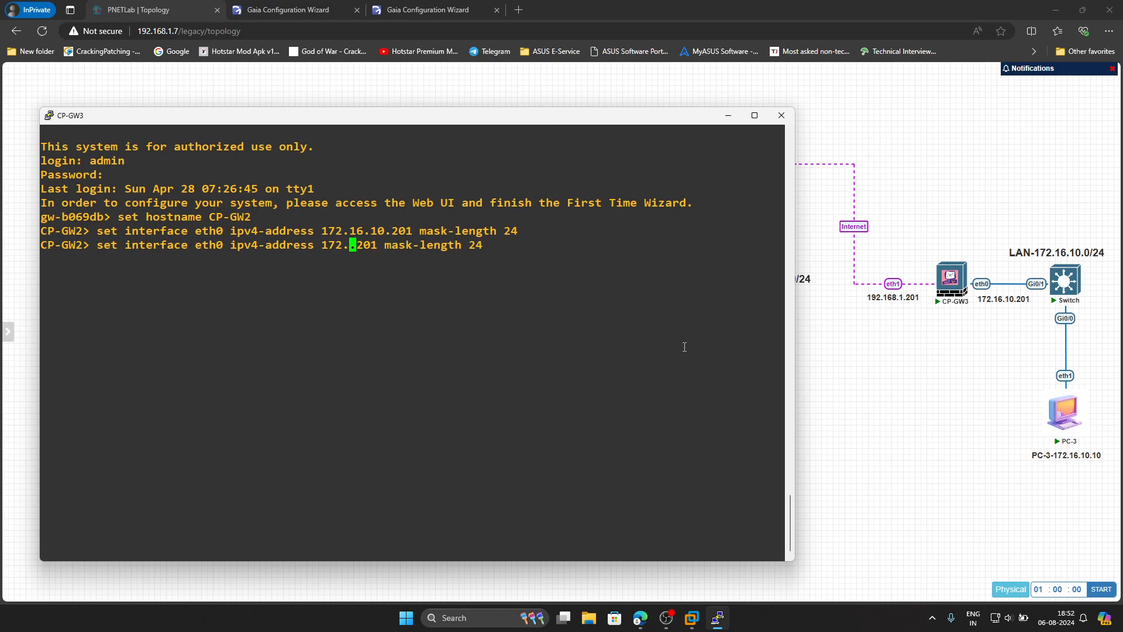
pyautogui.write('92.168.')
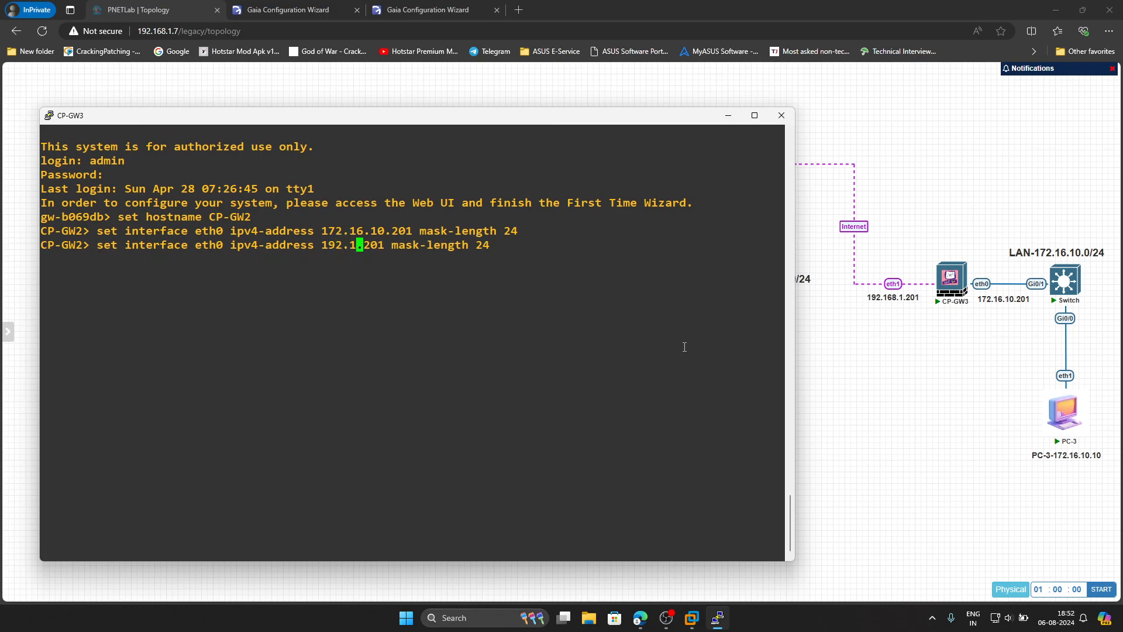
pyautogui.write('1')
pyautogui.press('Left')
pyautogui.press('Left')
pyautogui.press('Left')
pyautogui.press('Left')
pyautogui.press('Left')
pyautogui.press('Left')
pyautogui.press('Left')
pyautogui.press('Left')
pyautogui.press('Left')
pyautogui.press('Left')
pyautogui.press('Left')
pyautogui.press('Left')
pyautogui.press('Left')
pyautogui.press('Left')
pyautogui.press('Left')
pyautogui.press('Left')
pyautogui.press('Left')
pyautogui.press('Left')
pyautogui.press('Left')
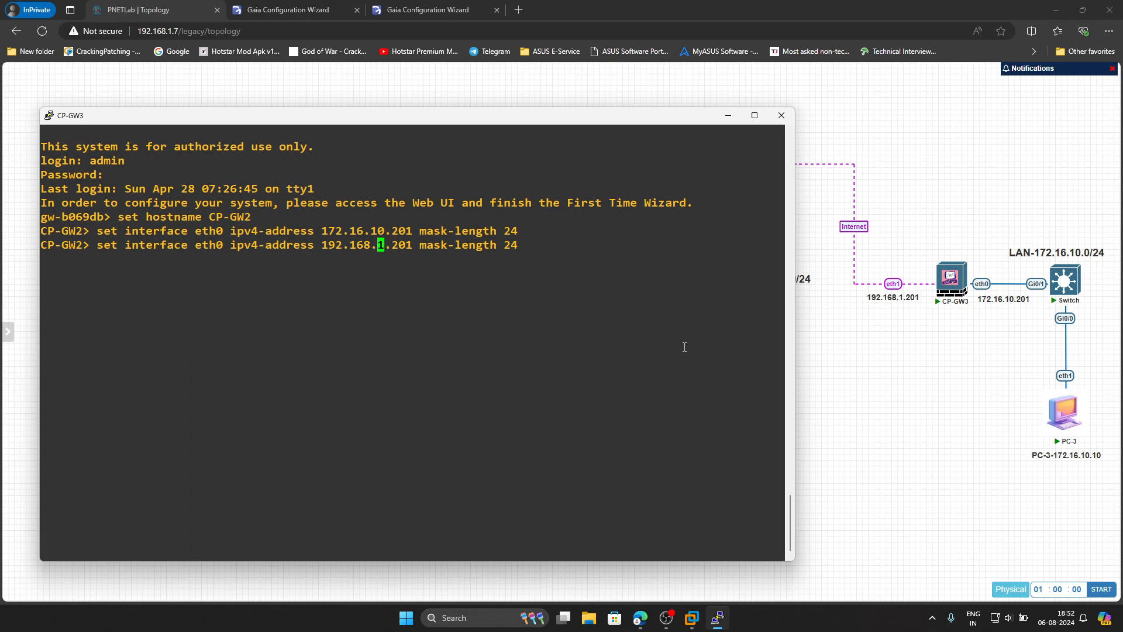
pyautogui.press('Left')
pyautogui.press('Left')
pyautogui.press('Left')
pyautogui.press('Left')
pyautogui.press('BackSpace')
pyautogui.write('1')
pyautogui.press('Right')
pyautogui.press('Right')
pyautogui.press('Right')
pyautogui.press('Right')
pyautogui.press('Right')
pyautogui.press('Right')
pyautogui.press('Right')
pyautogui.press('Right')
pyautogui.press('Right')
pyautogui.press('Right')
pyautogui.press('Right')
pyautogui.press('Right')
pyautogui.press('Right')
pyautogui.press('Right')
pyautogui.press('Right')
pyautogui.press('Right')
pyautogui.press('Right')
pyautogui.press('Right')
pyautogui.press('Right')
pyautogui.press('Right')
pyautogui.press('Return')
# - Save the gateway configuration with save config
pyautogui.write('save con')
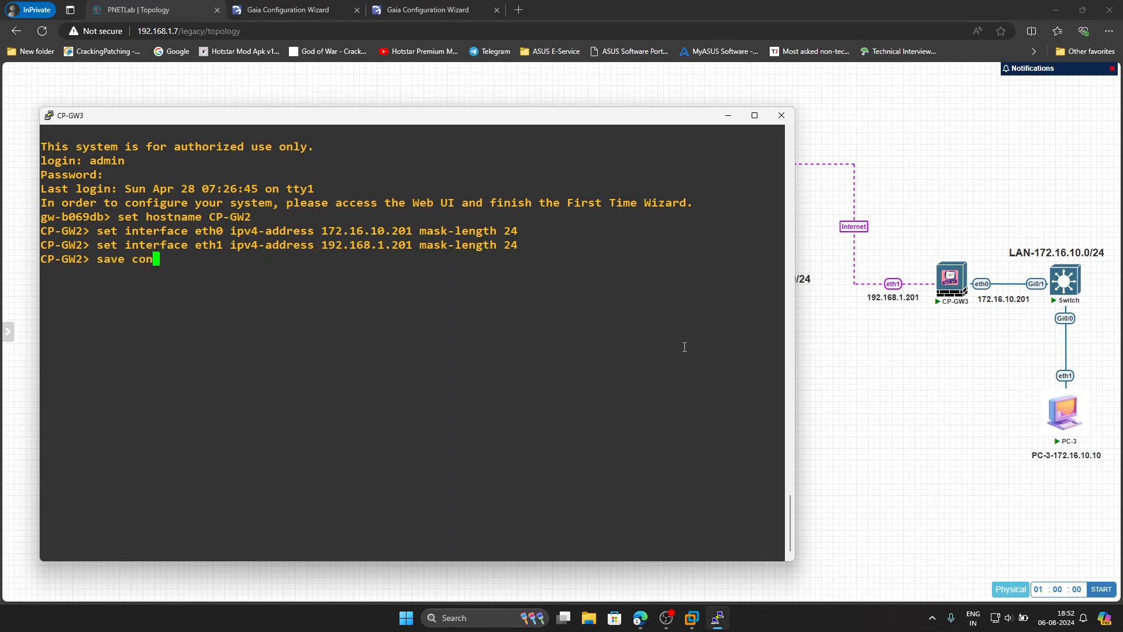
pyautogui.write('i')
pyautogui.press('BackSpace')
pyautogui.write('fig')
pyautogui.press('Return')
# - Close CP-GW3's console and launch a remote desktop connection to PC-3
pyautogui.click(782, 115)
pyautogui.click(577, 349)
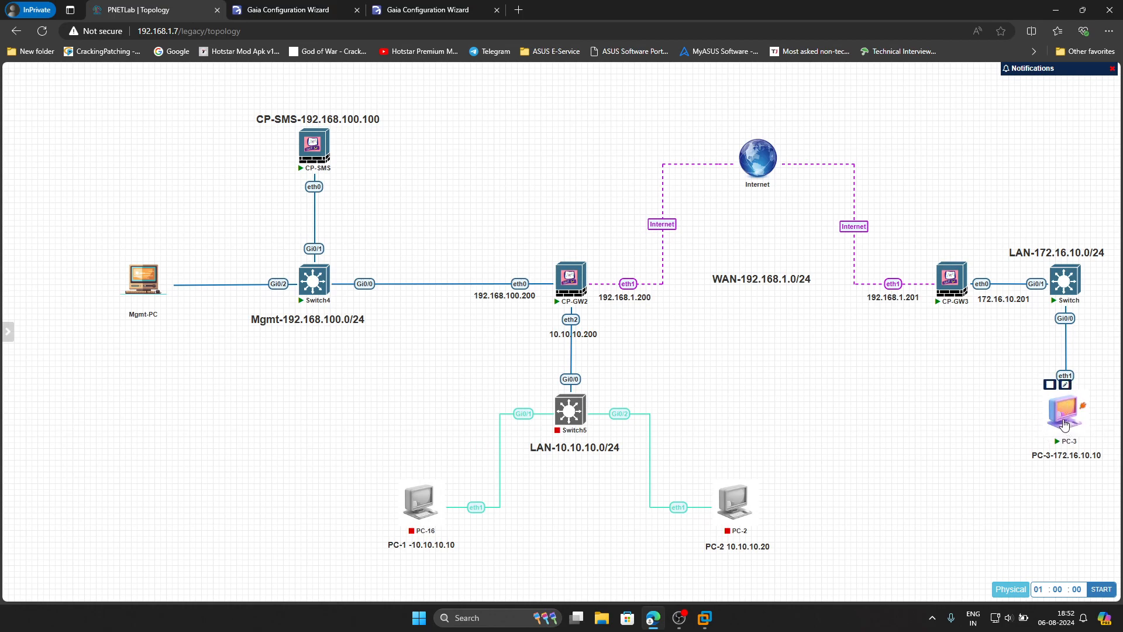
pyautogui.click(1050, 408)
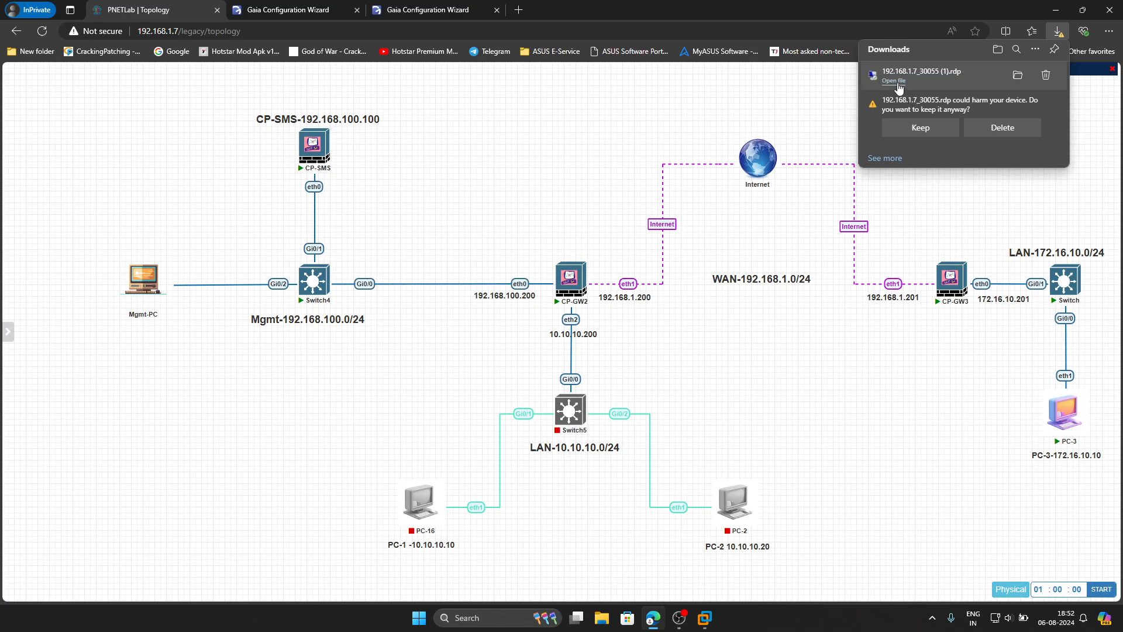
pyautogui.click(894, 82)
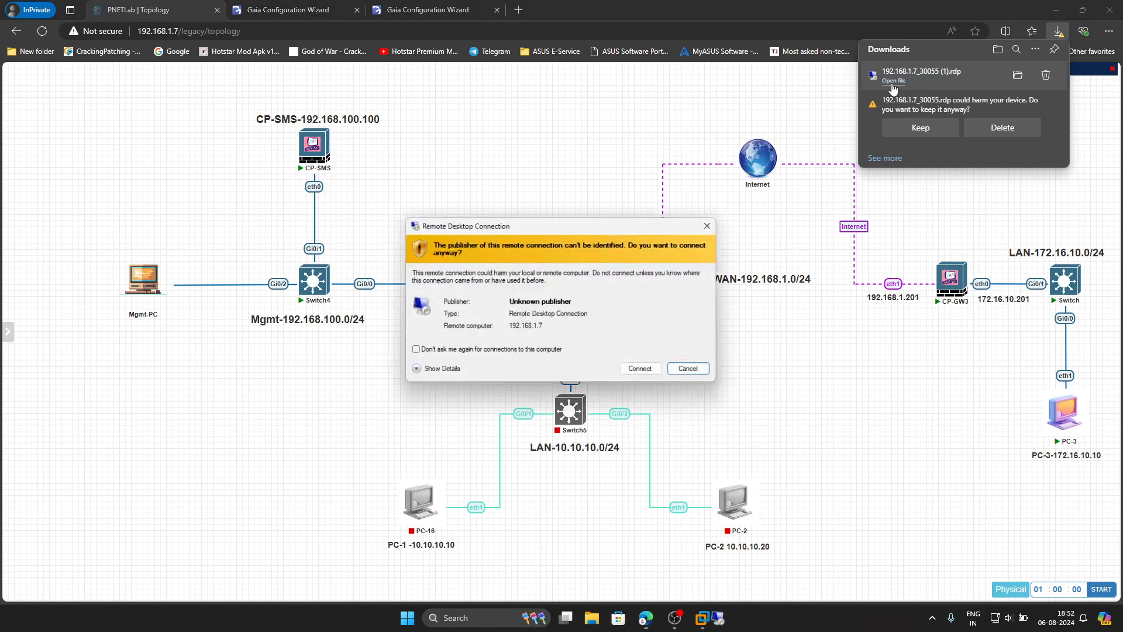
pyautogui.click(639, 368)
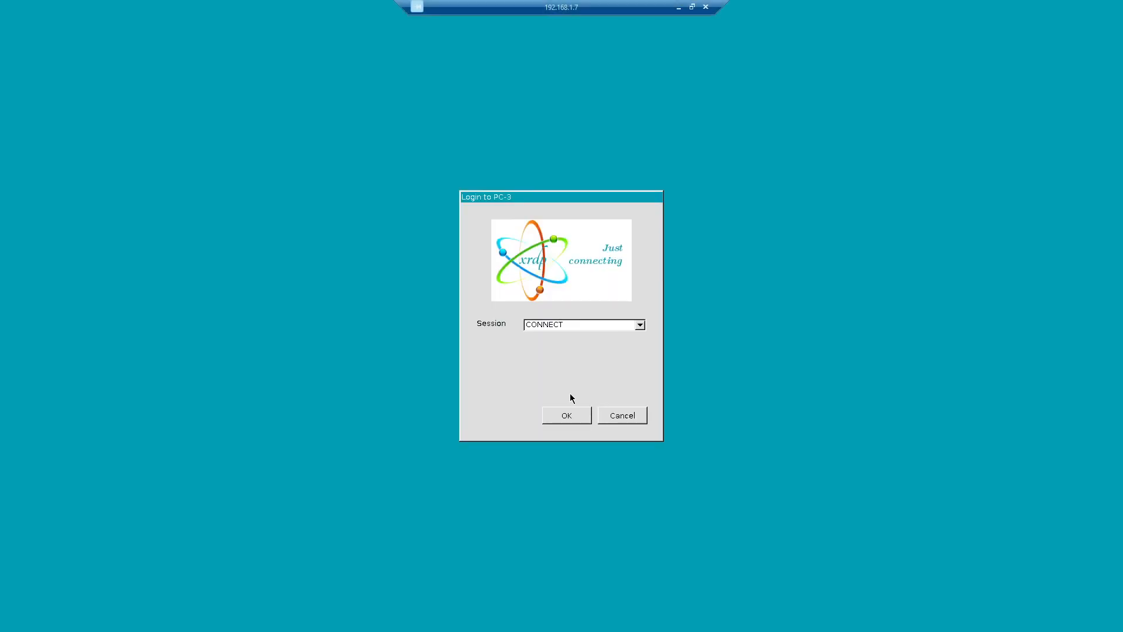
# - Log in to PC-3's xrdp session and resize its window to fill the screen height
pyautogui.click(692, 7)
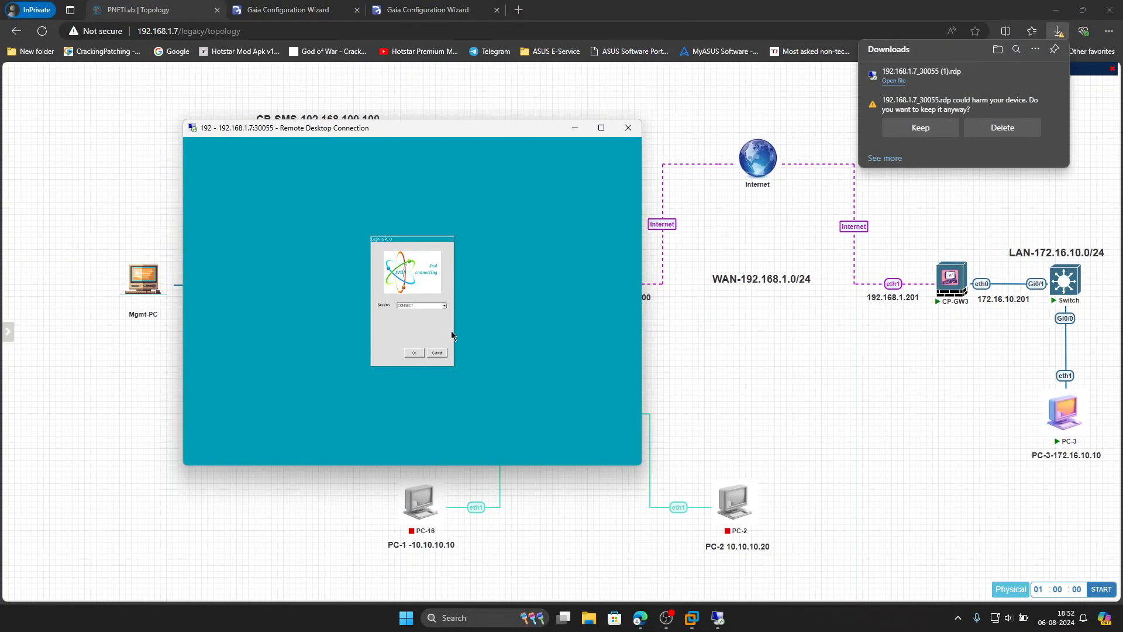
pyautogui.click(414, 353)
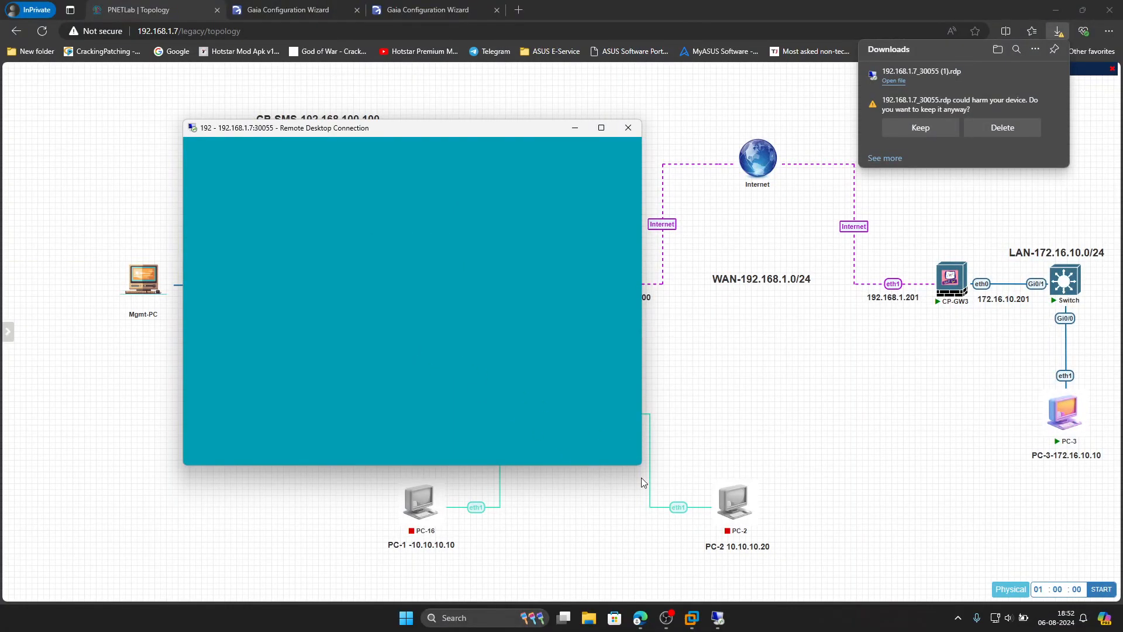
pyautogui.moveTo(642, 466); pyautogui.dragTo(920, 577)
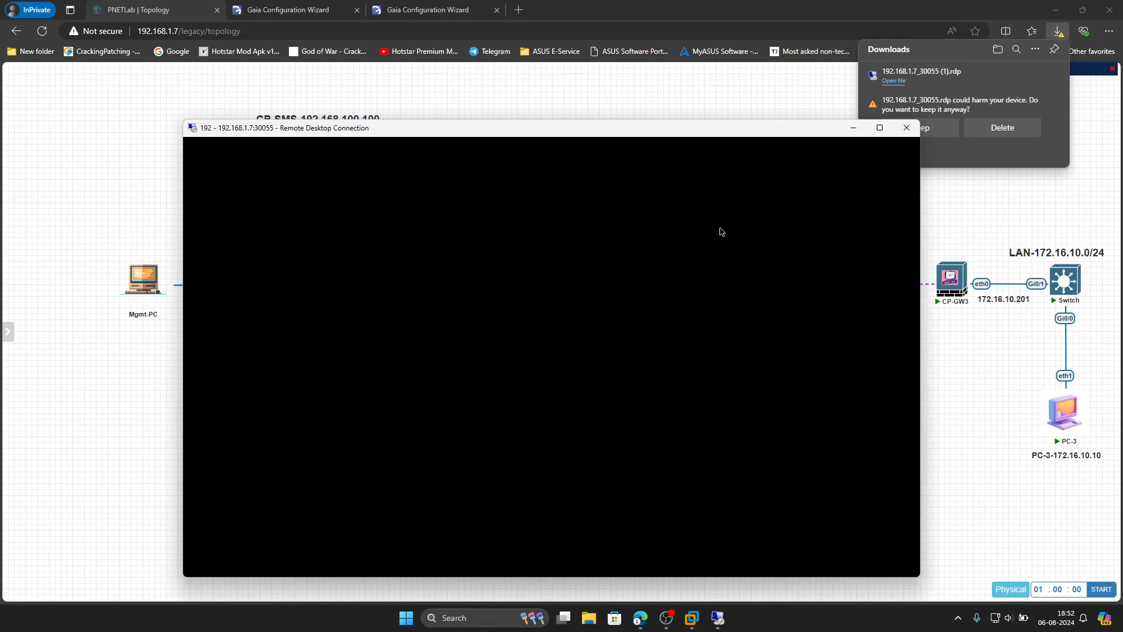
pyautogui.moveTo(506, 133); pyautogui.dragTo(408, 119)
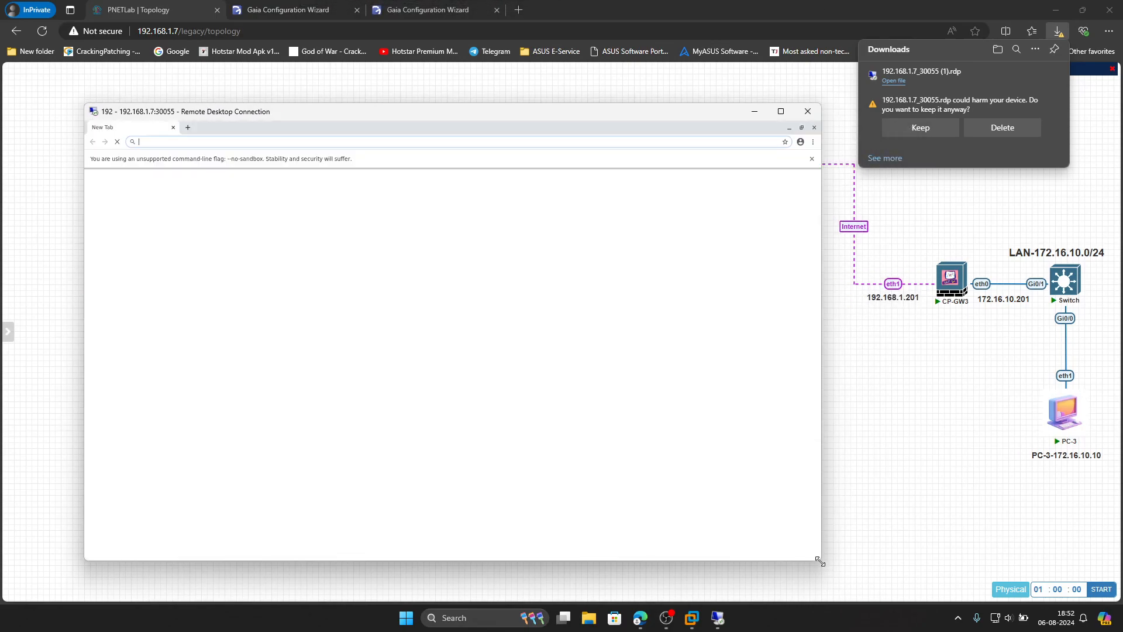
pyautogui.moveTo(819, 561); pyautogui.dragTo(879, 602)
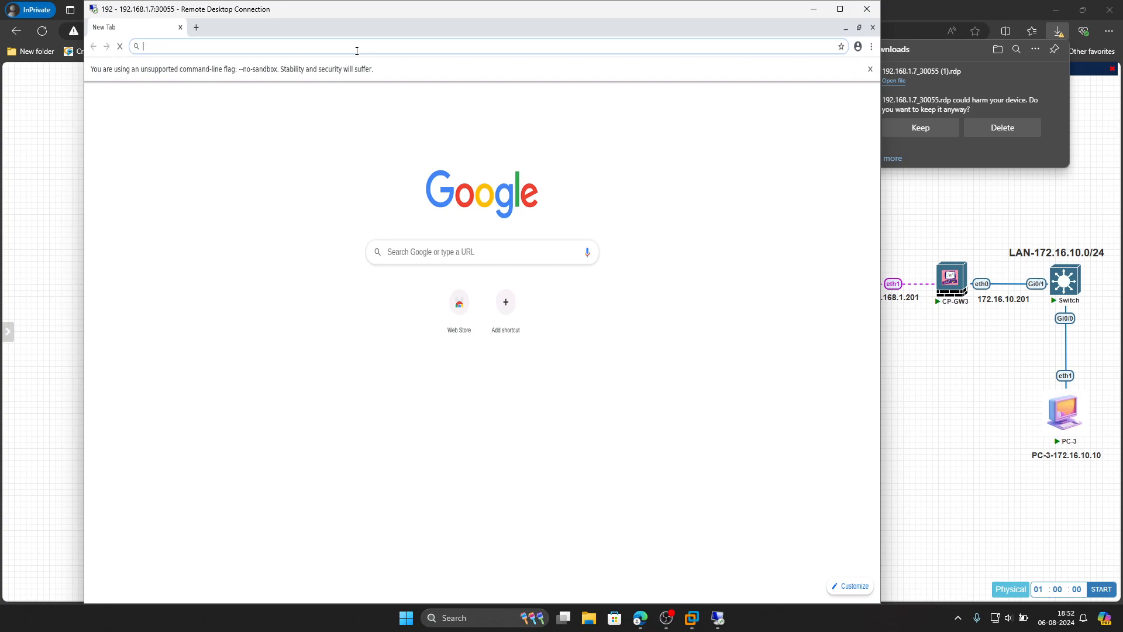
pyautogui.write('http')
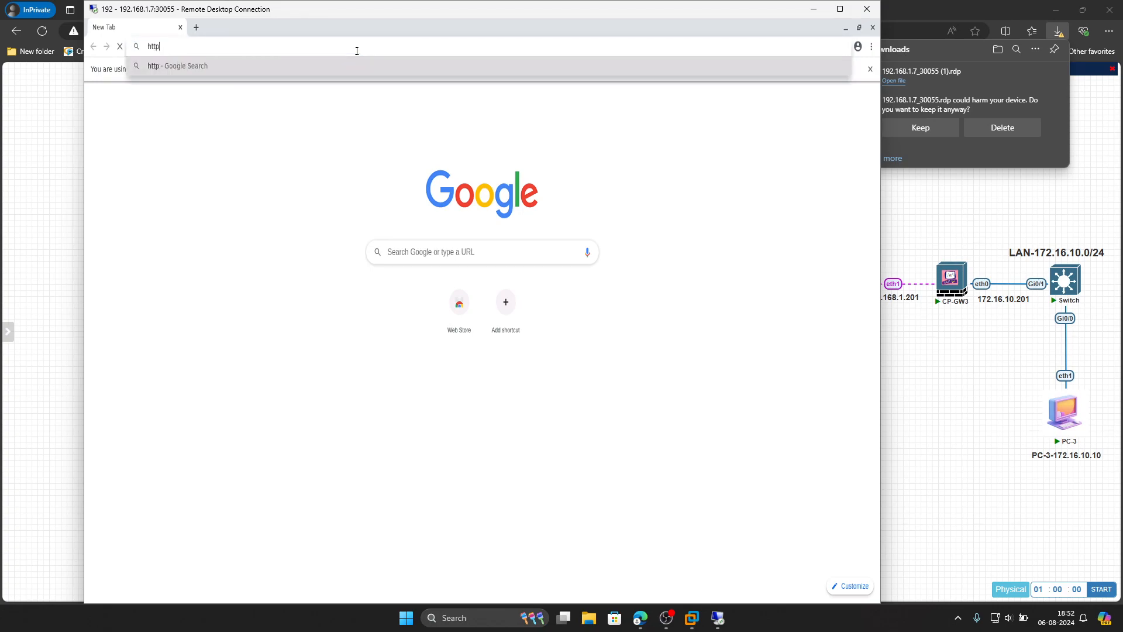
pyautogui.write('s://172.16.')
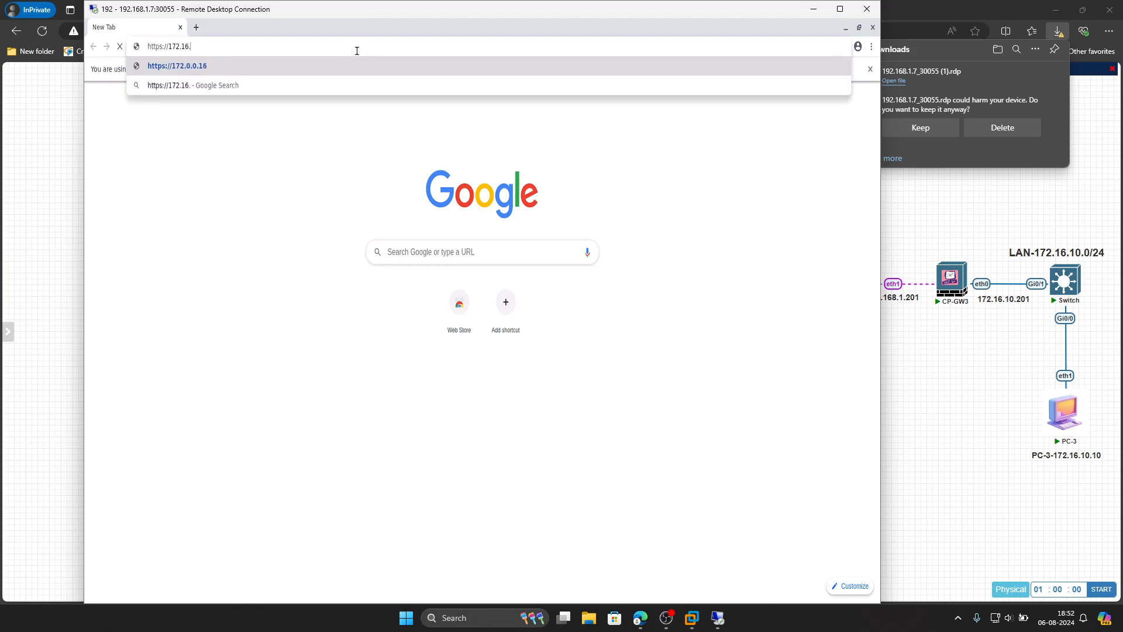
pyautogui.write('10.201')
pyautogui.press('Return')
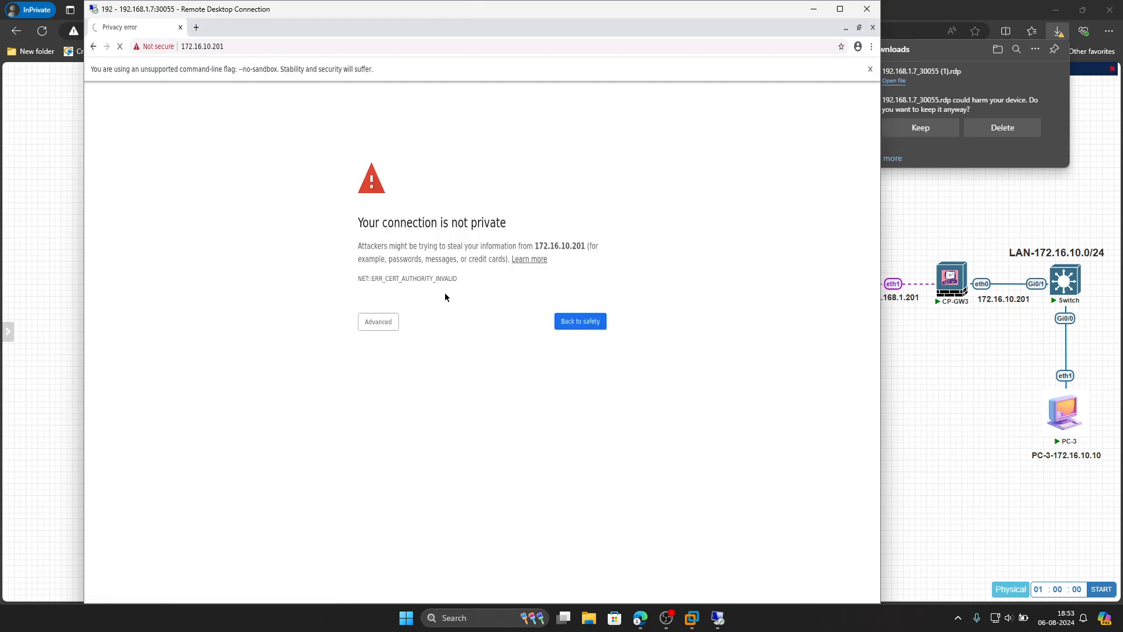
pyautogui.click(388, 324)
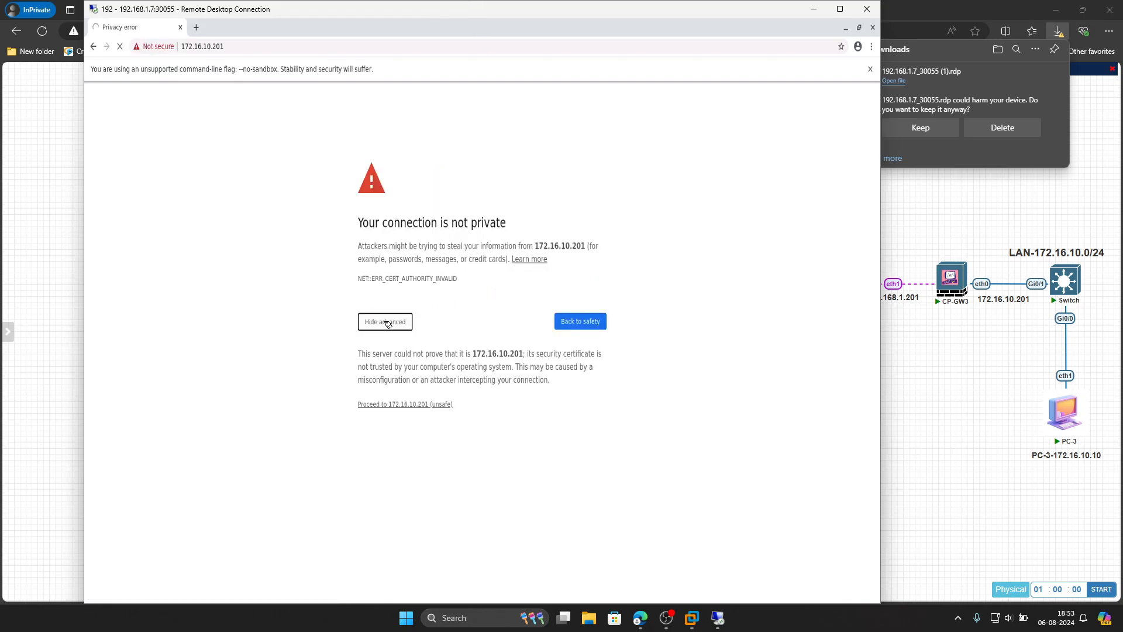
pyautogui.click(396, 404)
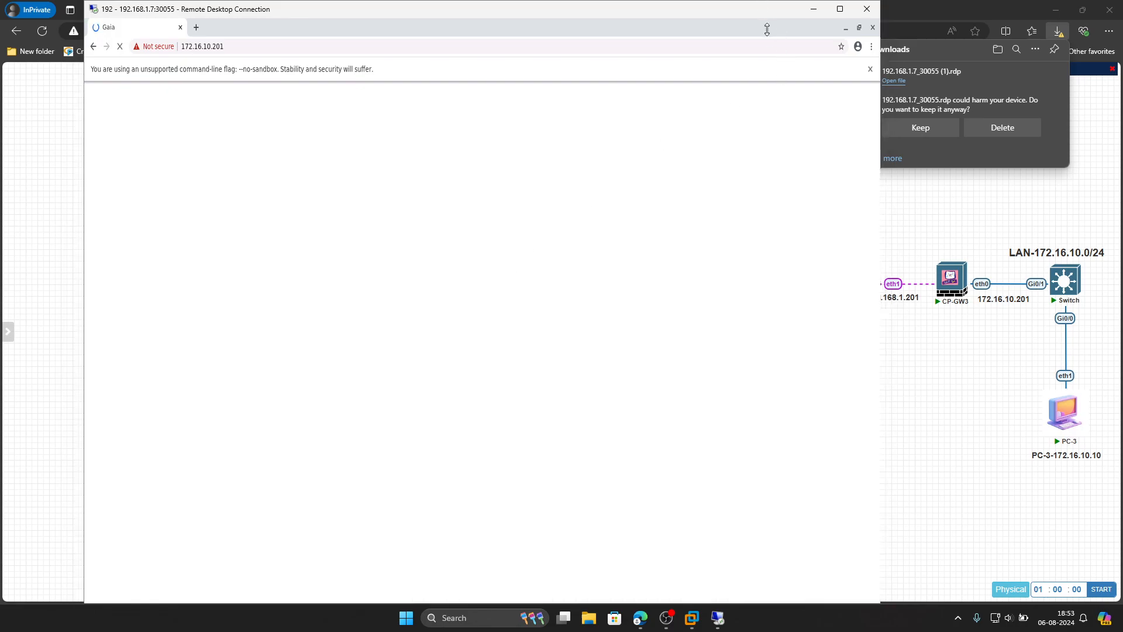
pyautogui.doubleClick(764, 4)
pyautogui.moveTo(721, 302); pyautogui.dragTo(729, 414)
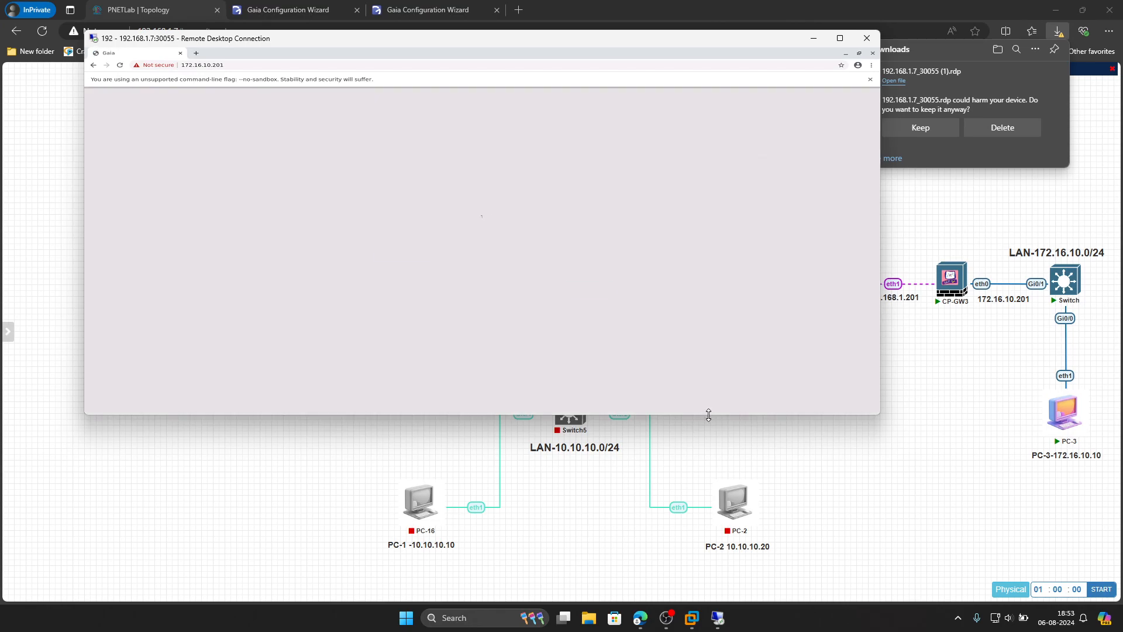
pyautogui.moveTo(709, 414); pyautogui.dragTo(712, 457)
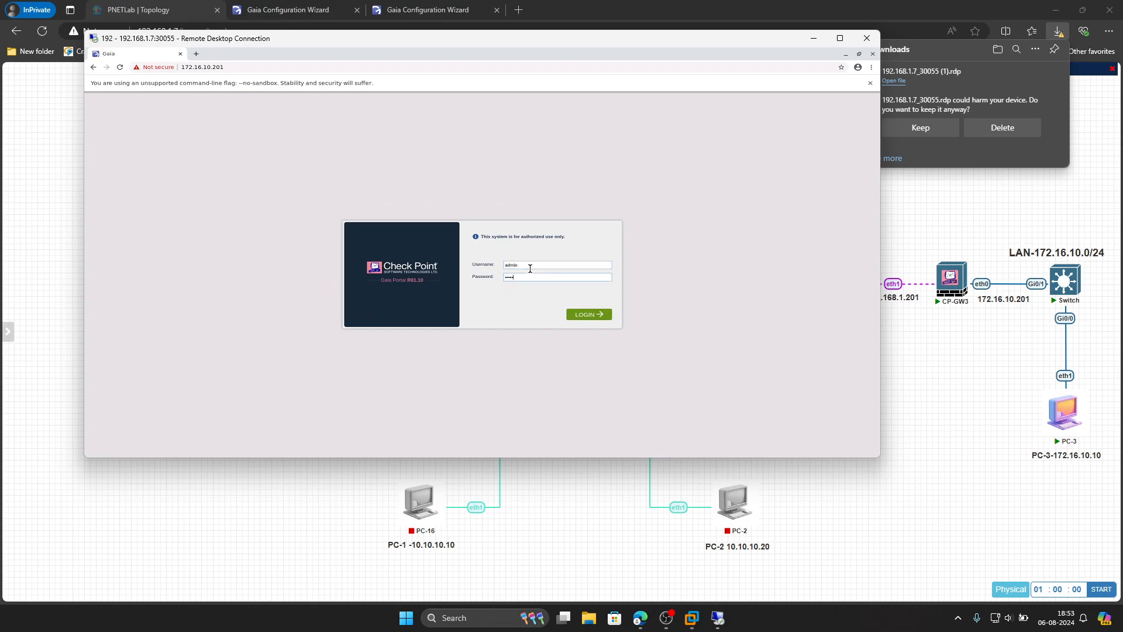
# - Log in to the Gaia portal and enlarge the remote window while the wizard loads
pyautogui.press('Return')
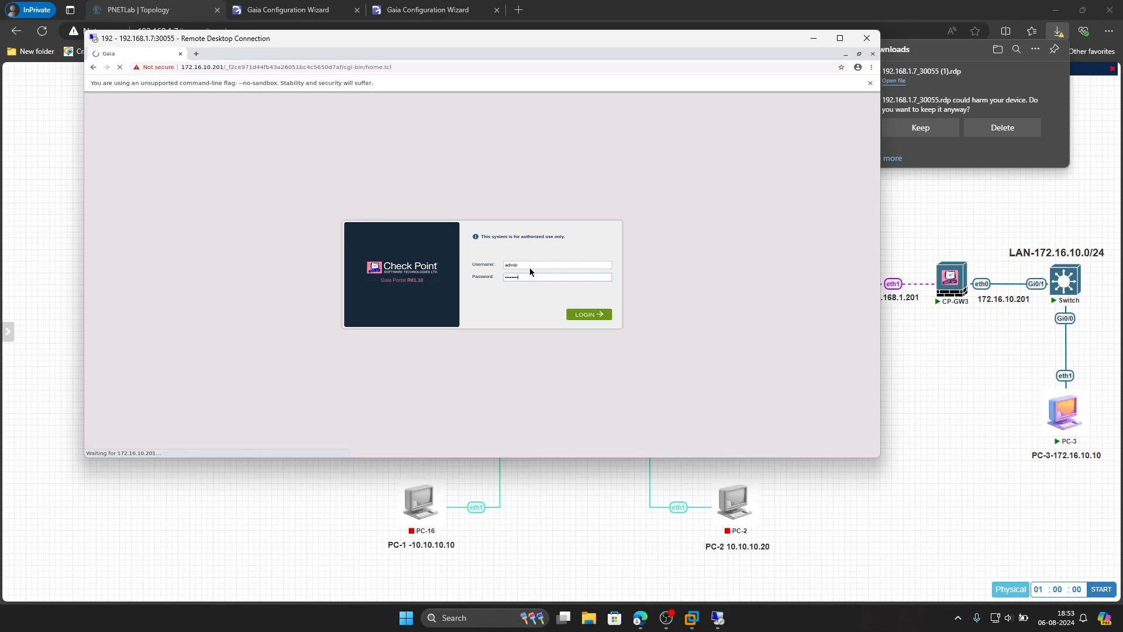
pyautogui.moveTo(881, 459); pyautogui.dragTo(857, 536)
pyautogui.moveTo(857, 538); pyautogui.dragTo(864, 552)
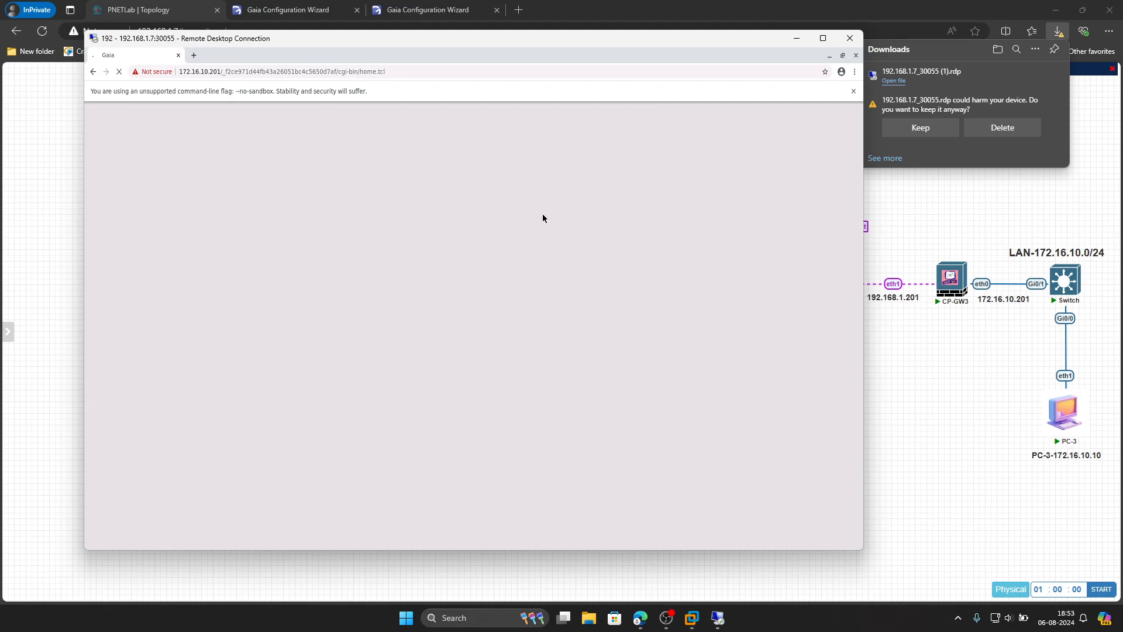
pyautogui.moveTo(514, 43); pyautogui.dragTo(582, 66)
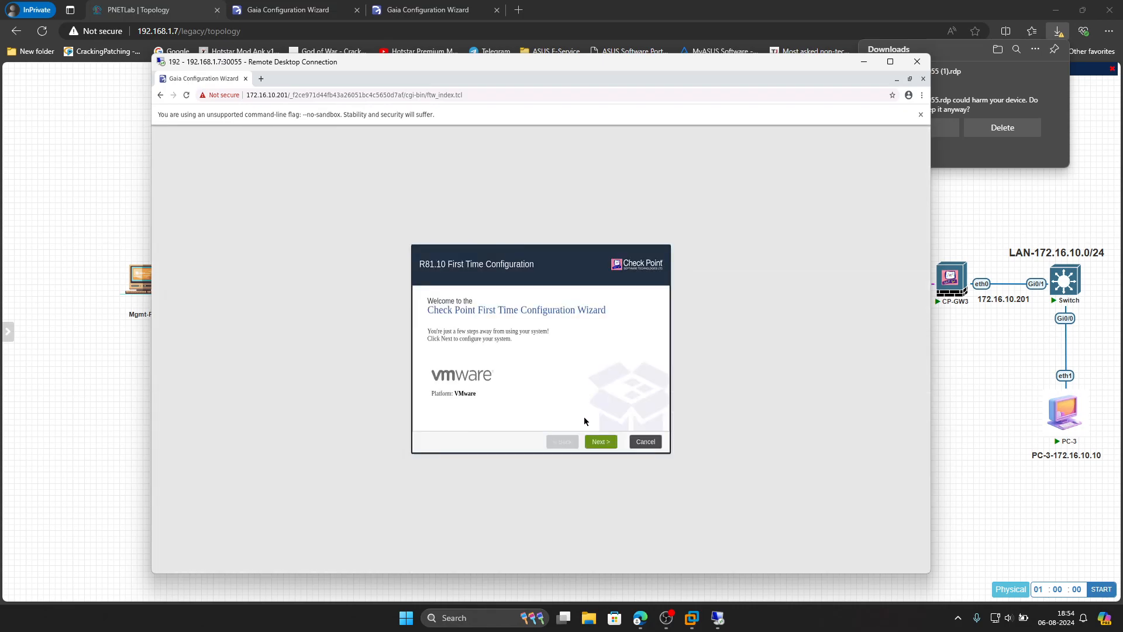
# - Advance past the Welcome and Deployment Options pages, shifting the remote desktop window to reveal the topology
pyautogui.click(603, 442)
pyautogui.click(602, 441)
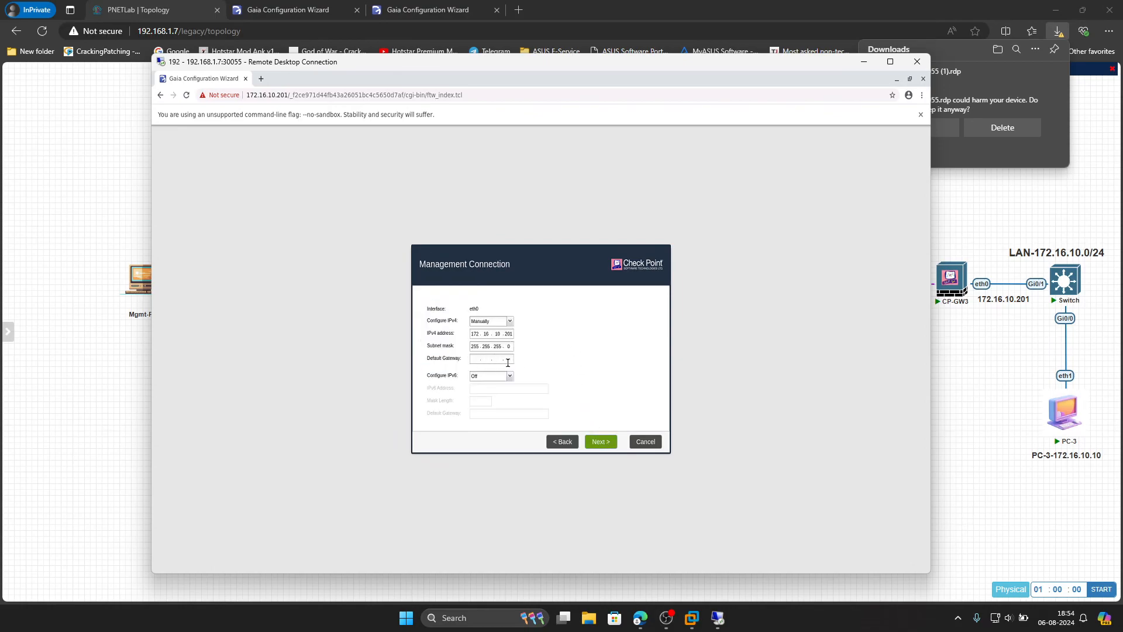
pyautogui.moveTo(548, 69); pyautogui.dragTo(411, 82)
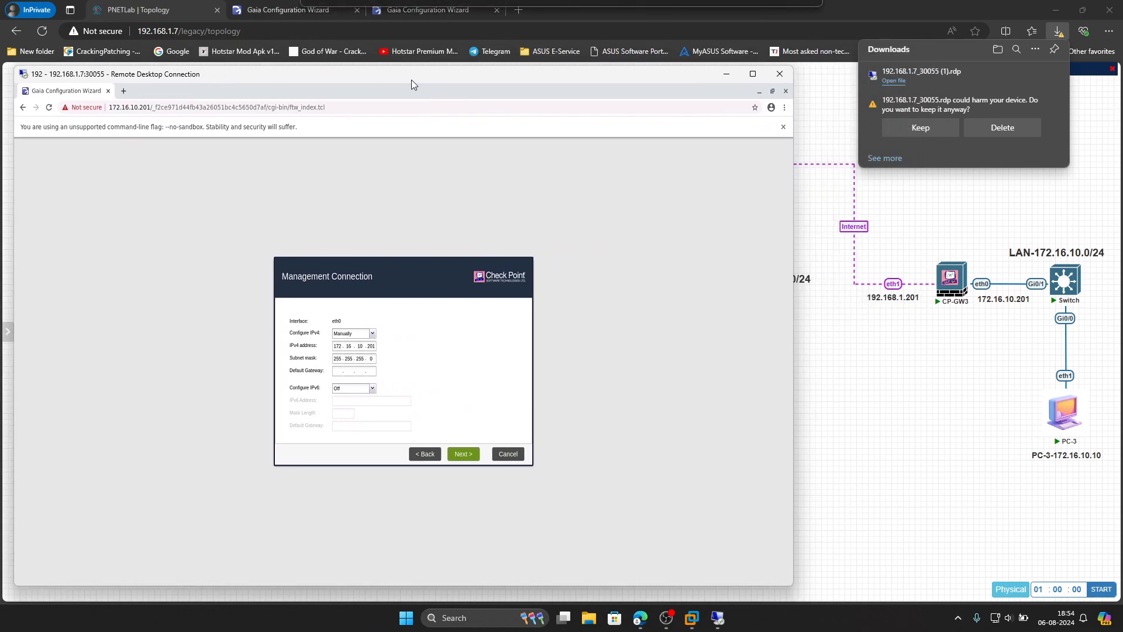
pyautogui.moveTo(955, 298)
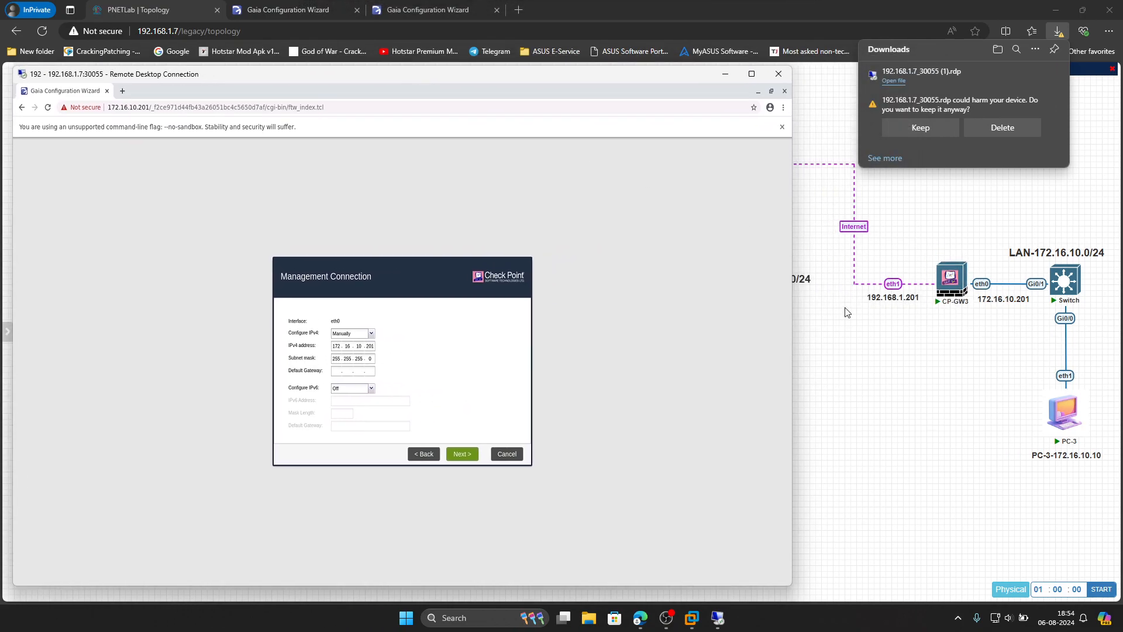
pyautogui.moveTo(664, 78); pyautogui.dragTo(585, 93)
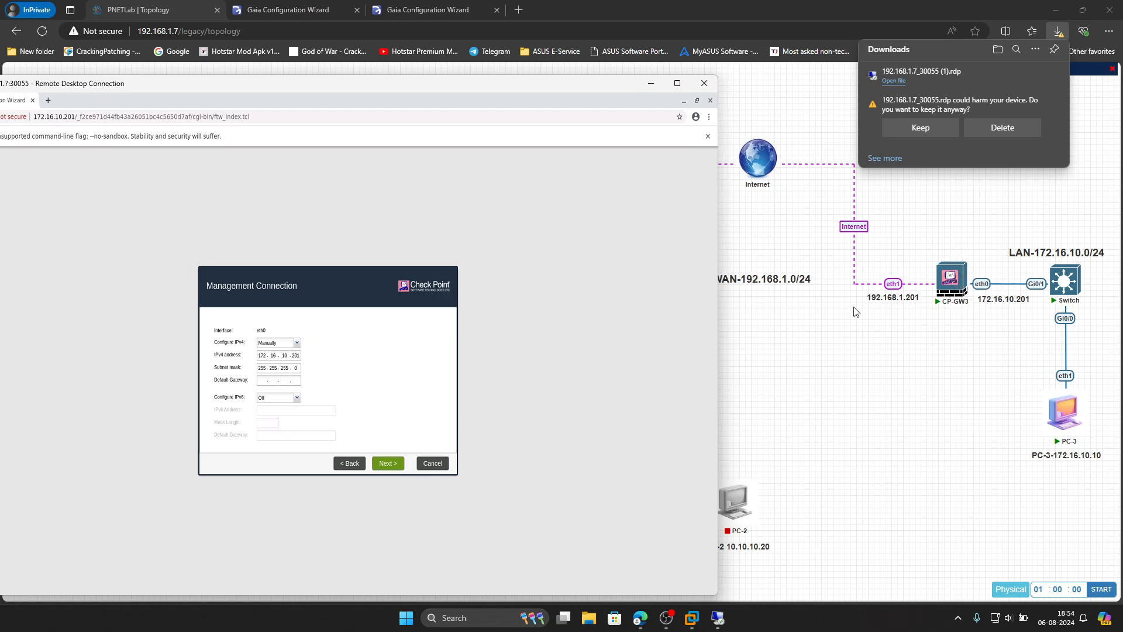
# - Enter the management default gateway, pass Internet Connection and Device Information, and return to Date and Time
pyautogui.click(267, 379)
pyautogui.write('192 . 10')
pyautogui.click(390, 463)
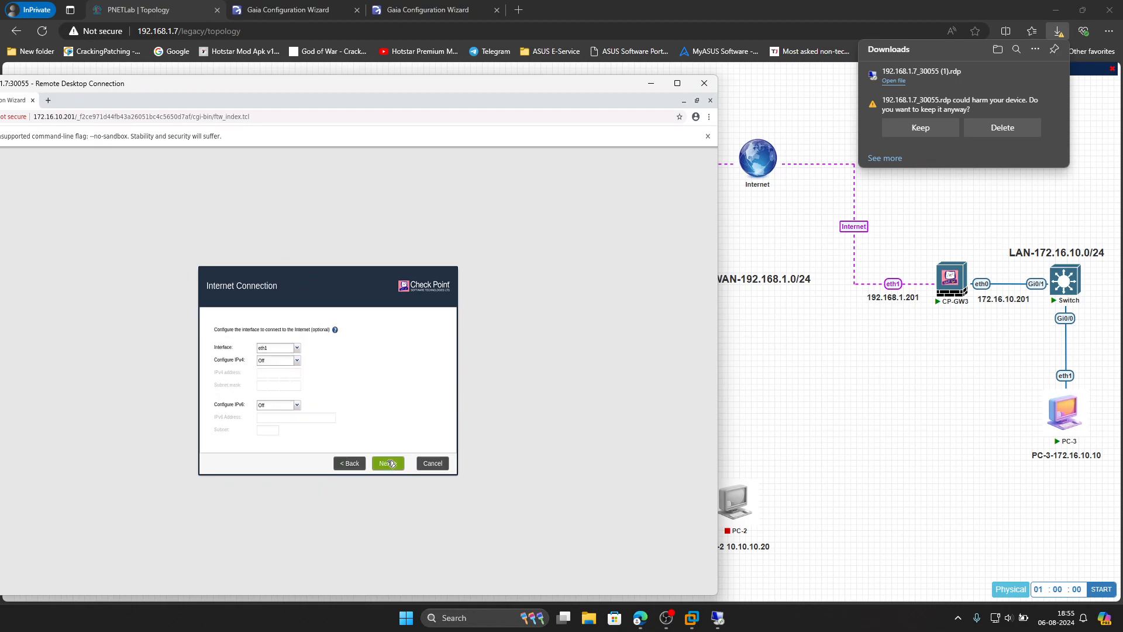
pyautogui.click(392, 464)
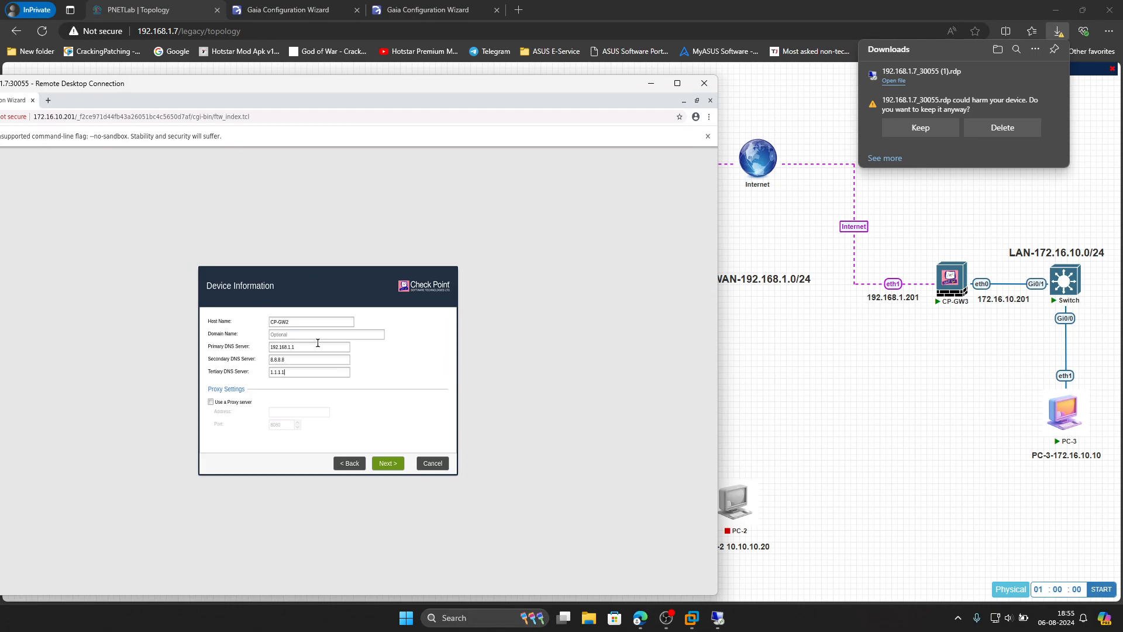
pyautogui.click(389, 464)
pyautogui.click(395, 466)
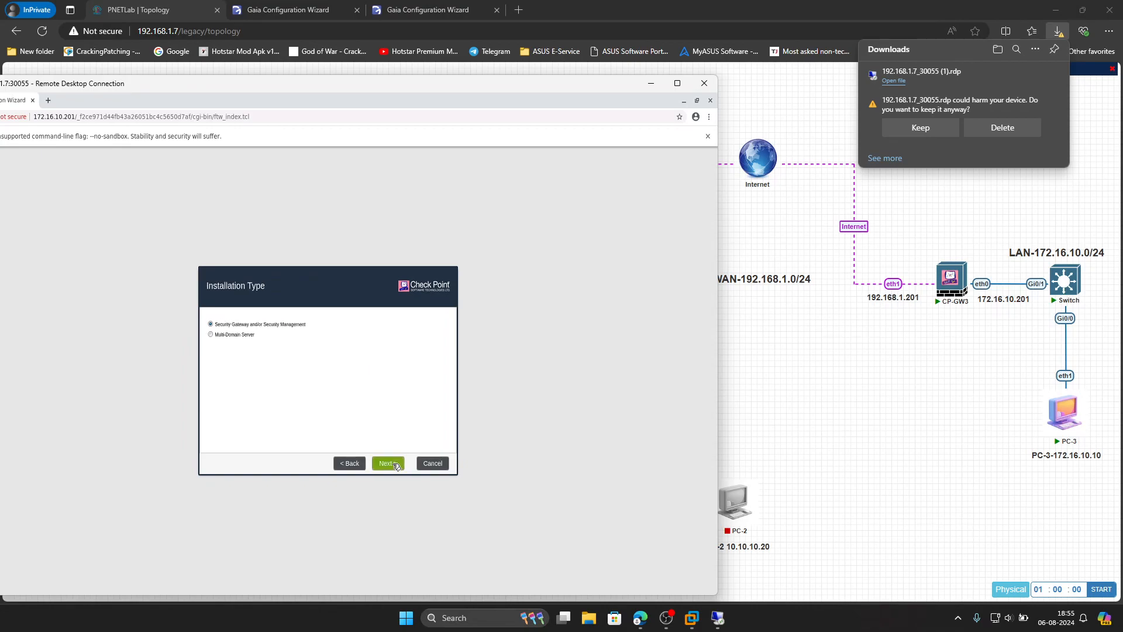
pyautogui.click(354, 465)
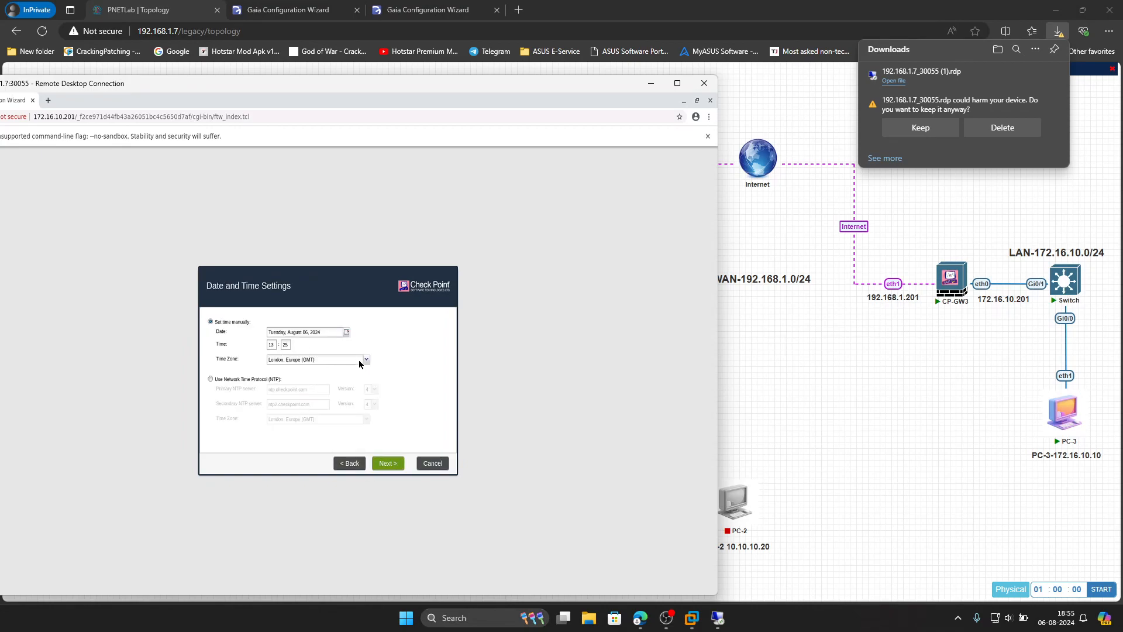
# - Maximize the remote session and set the time zone to Kolkata, Asia
pyautogui.click(677, 83)
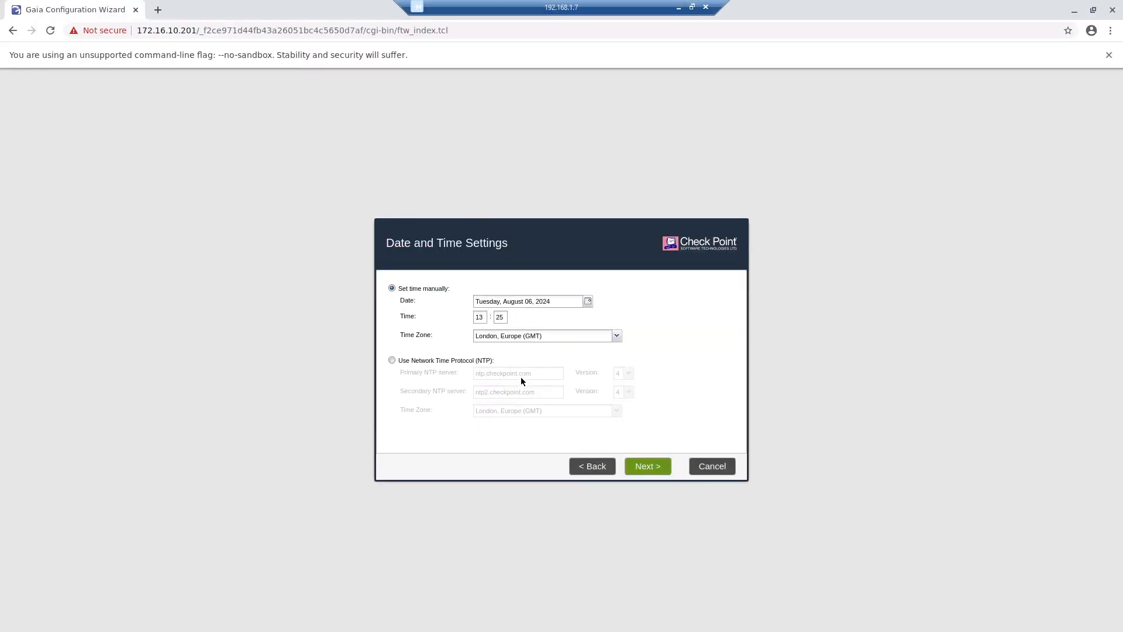
pyautogui.click(617, 336)
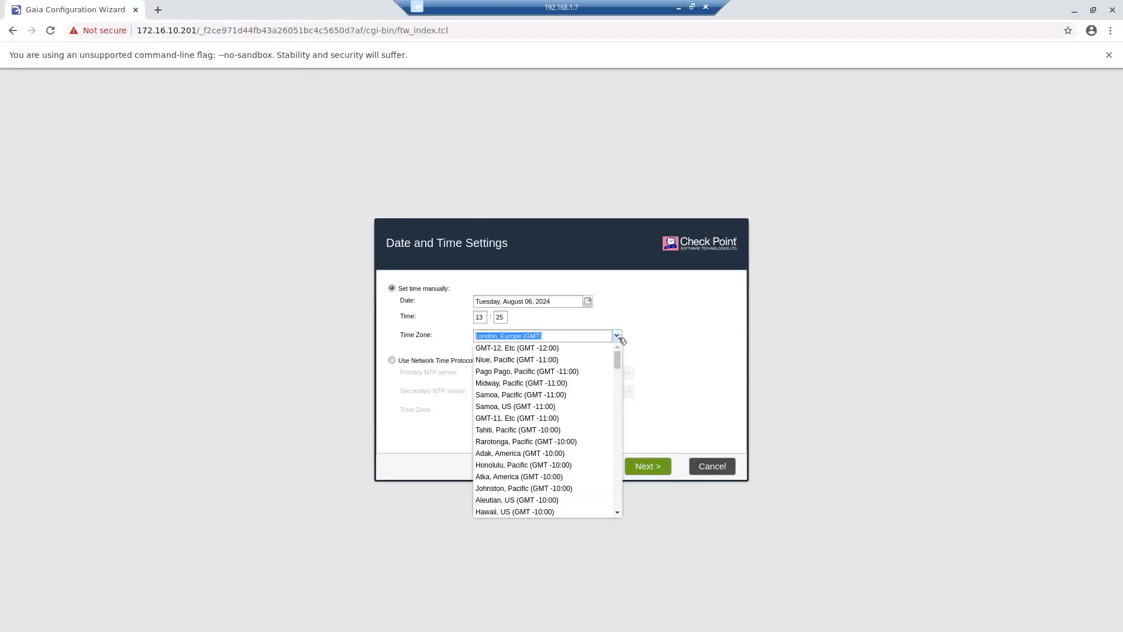
pyautogui.write('Kolkata, Asia (GMT +5:30')
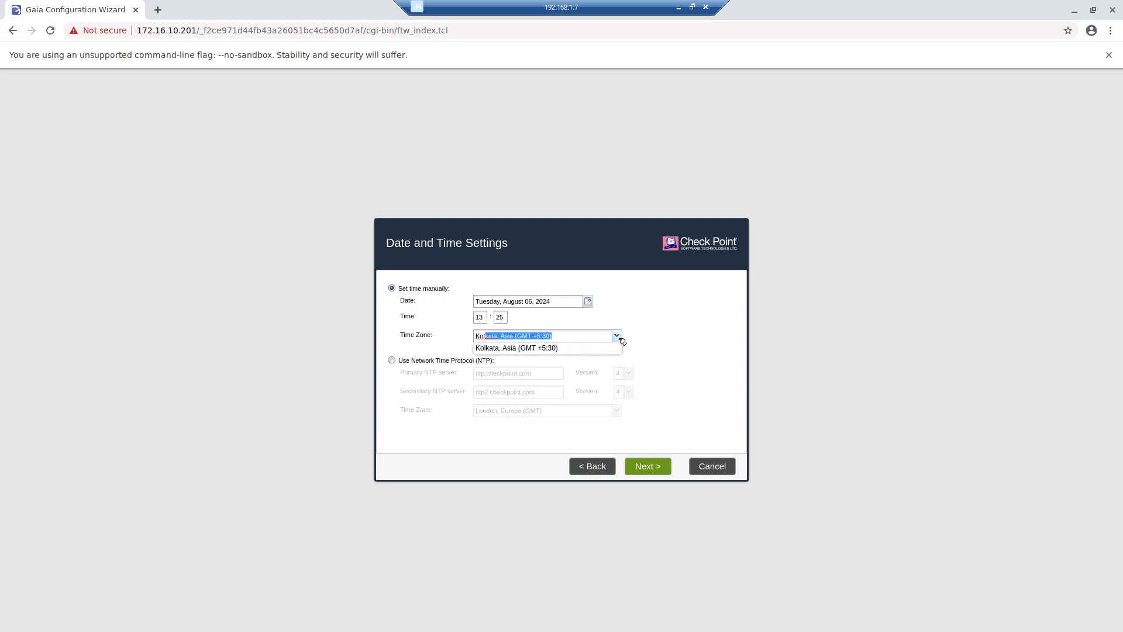
pyautogui.click(539, 349)
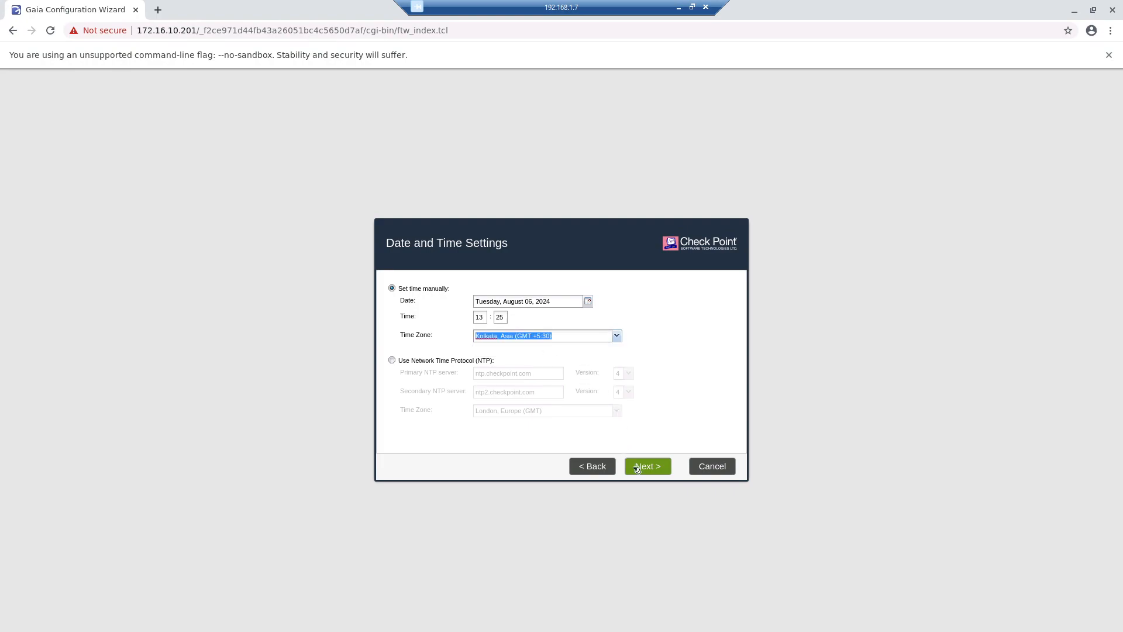
pyautogui.click(639, 467)
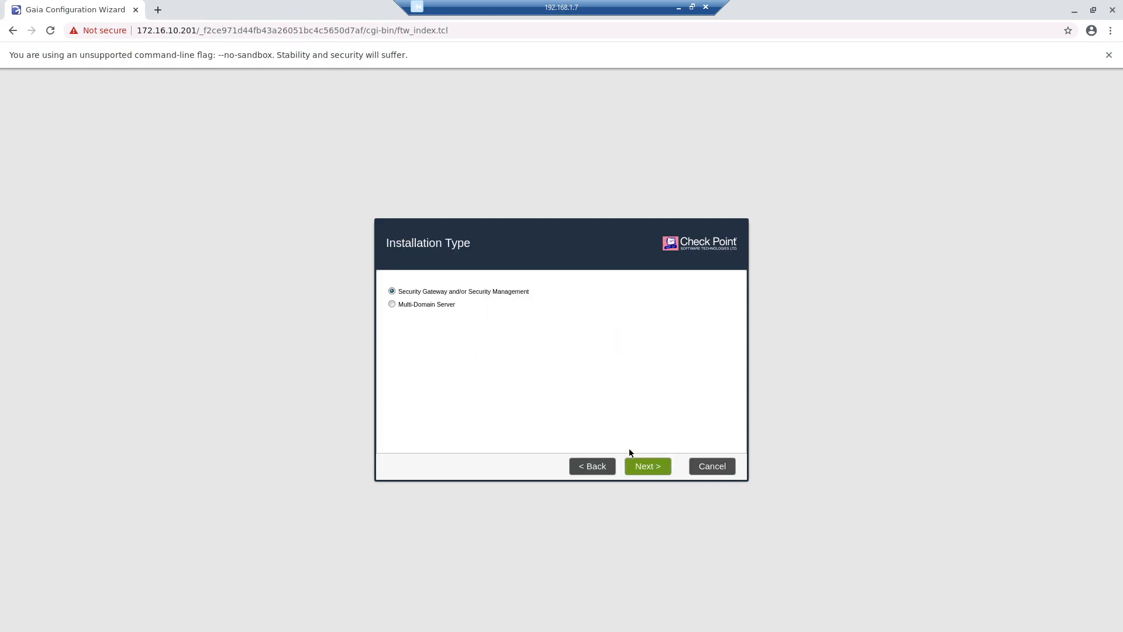
# - Choose to install only Security Gateway, without Security Management, and keep a static IP
pyautogui.click(648, 466)
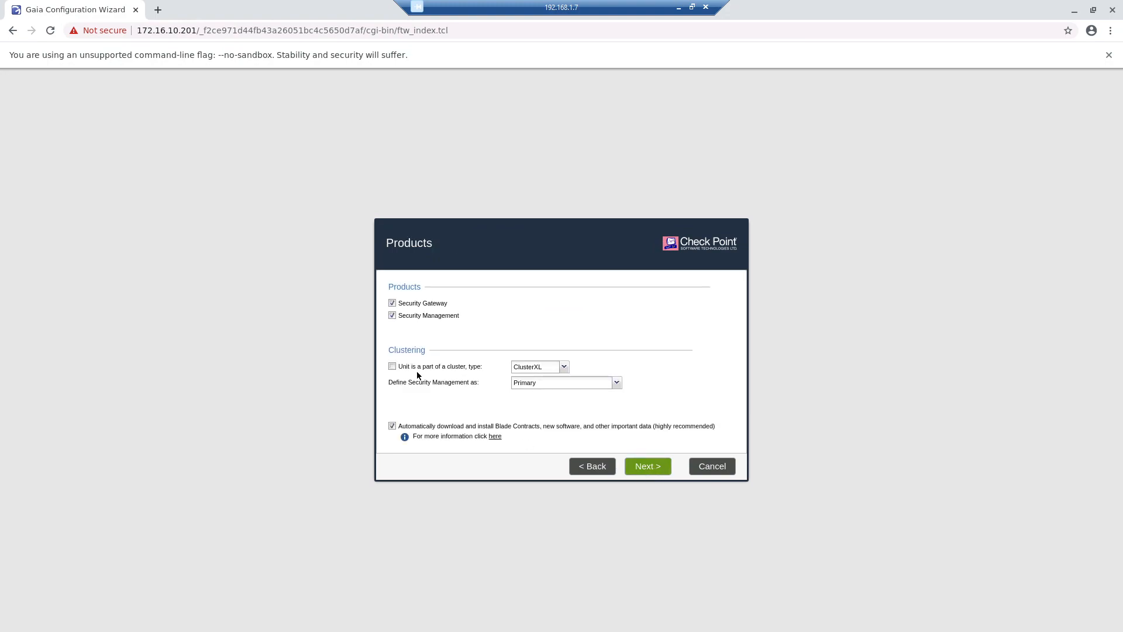
pyautogui.click(417, 316)
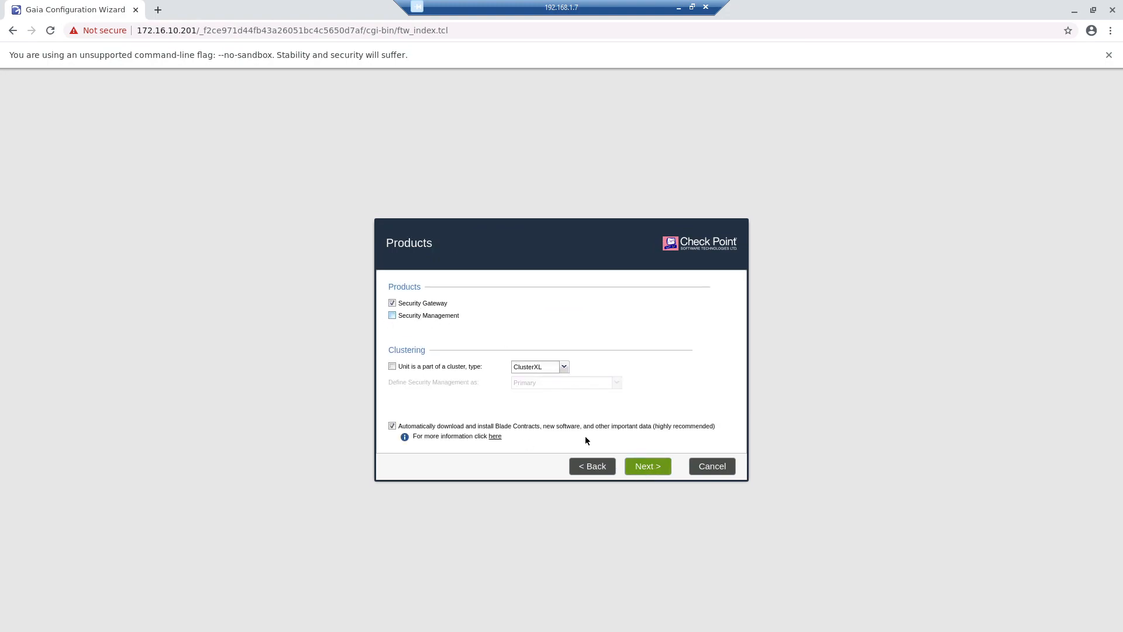
pyautogui.click(642, 466)
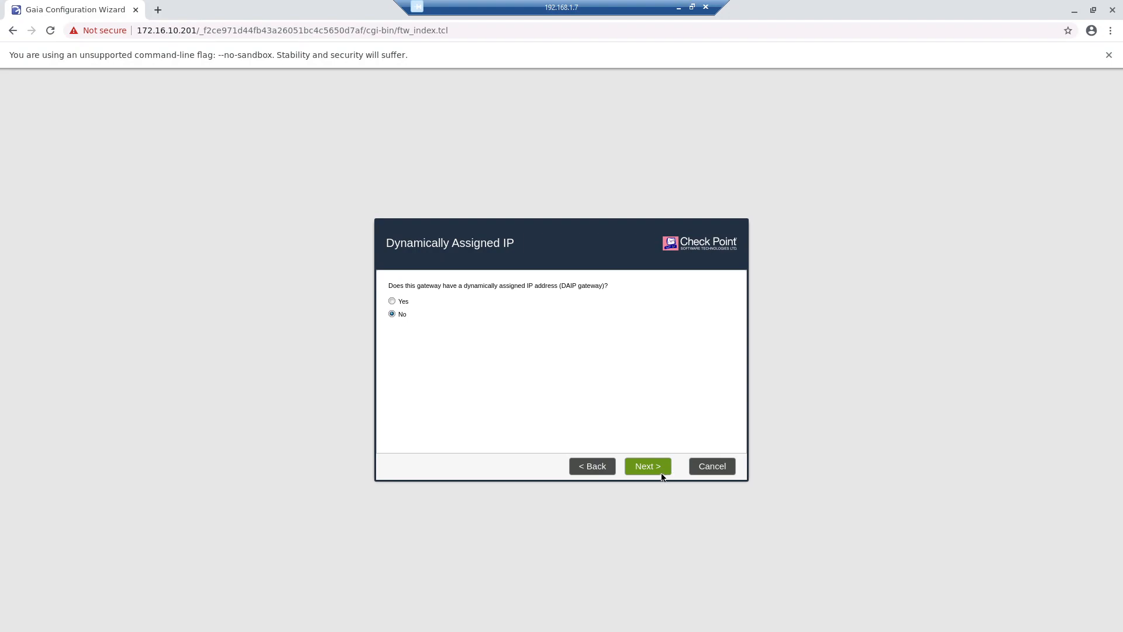
pyautogui.click(660, 470)
# - Enter the SIC activation key and confirm it in the second field
pyautogui.click(490, 287)
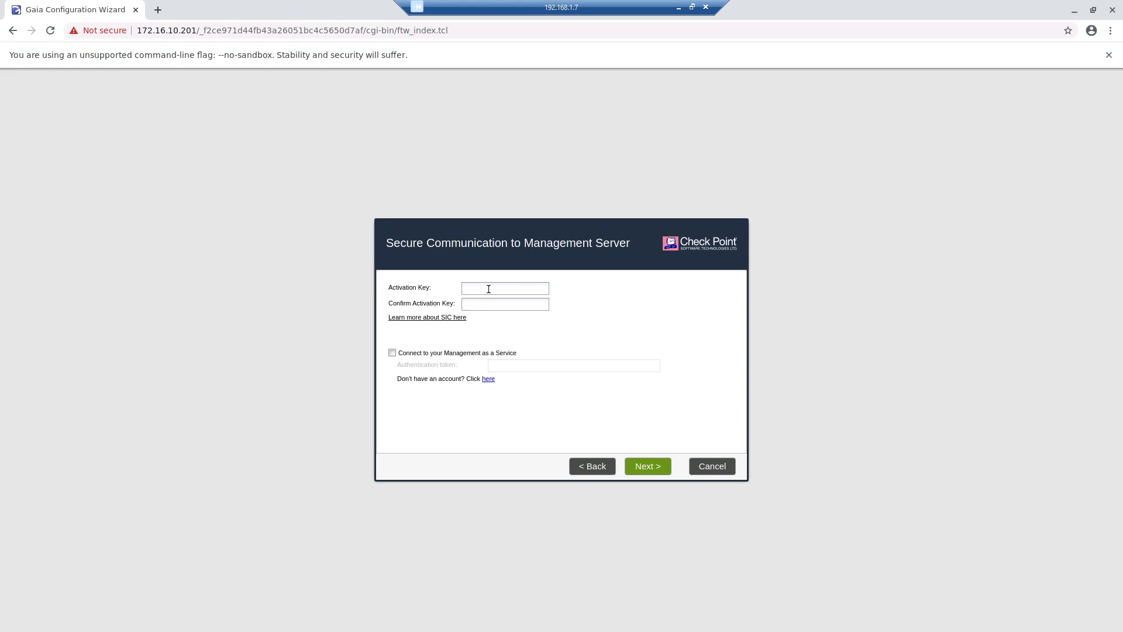
pyautogui.write('••••••••')
pyautogui.press('Tab')
pyautogui.write('•••••')
# - Finish the wizard from the summary and confirm starting the Security Gateway configuration
pyautogui.click(654, 466)
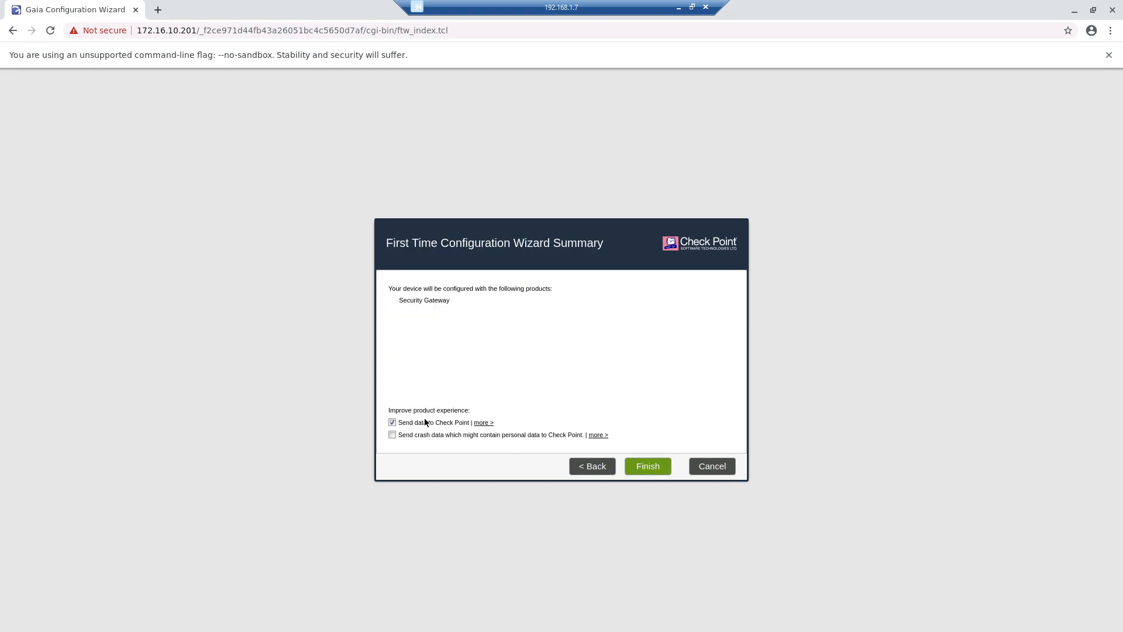
pyautogui.click(652, 462)
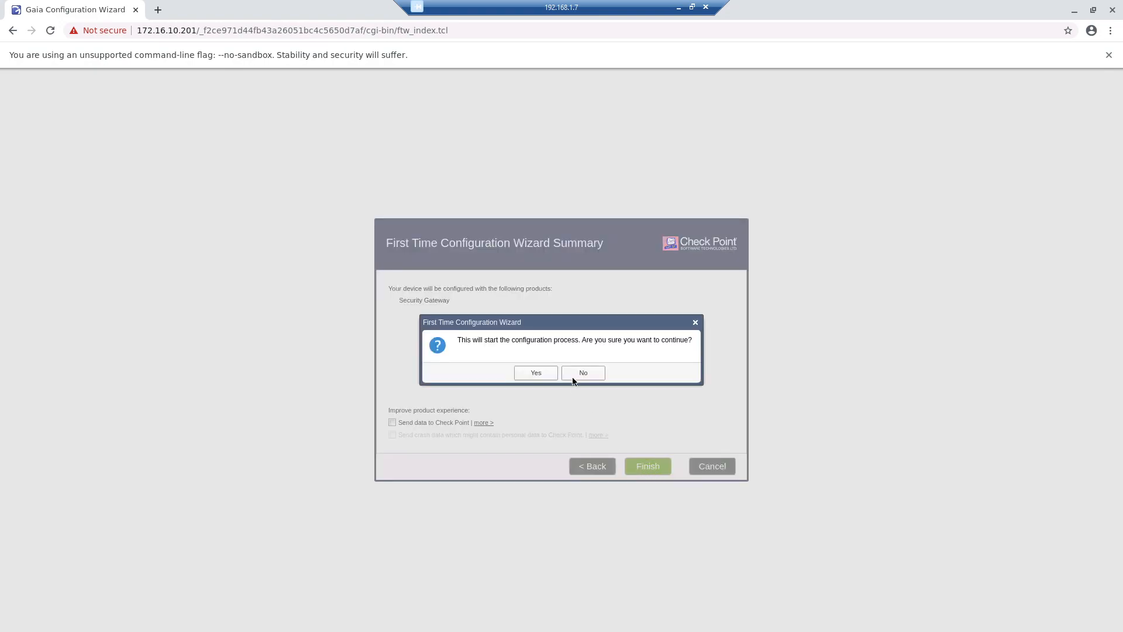
pyautogui.click(535, 375)
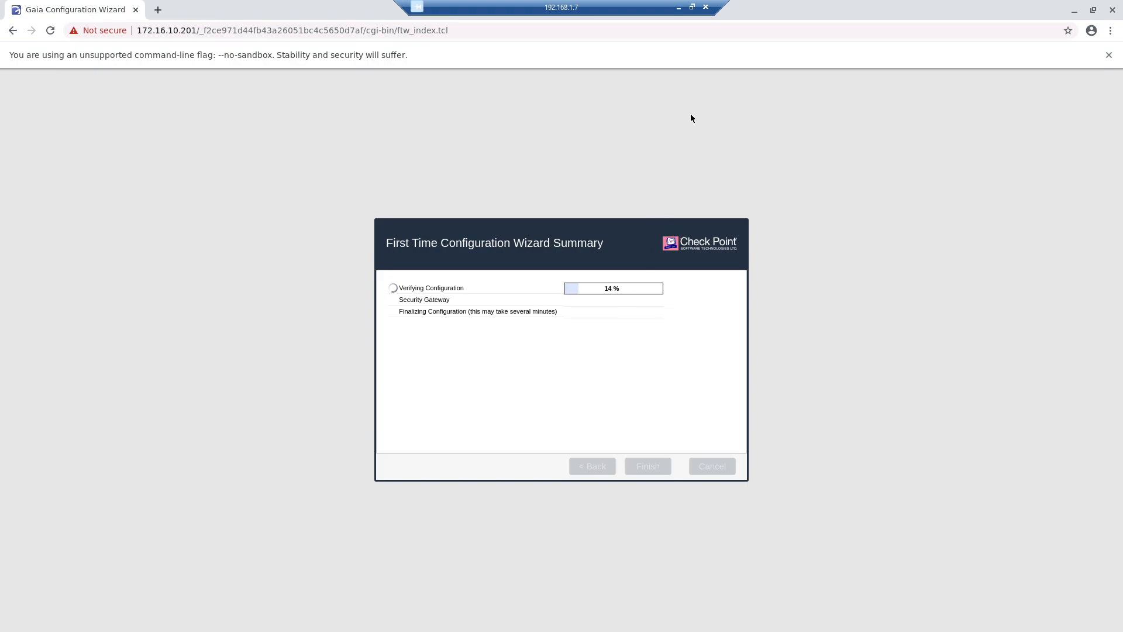
# - Minimize the remote session and accept the restart prompt on the 192.168.100.200 gateway wizard
pyautogui.click(678, 7)
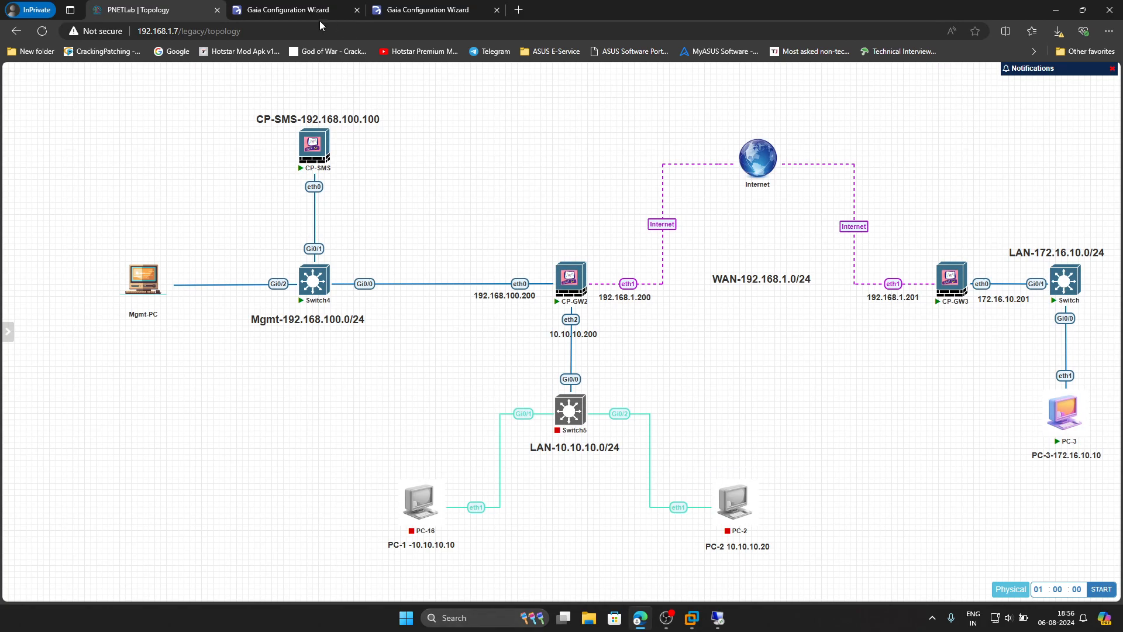
pyautogui.click(298, 10)
pyautogui.click(456, 10)
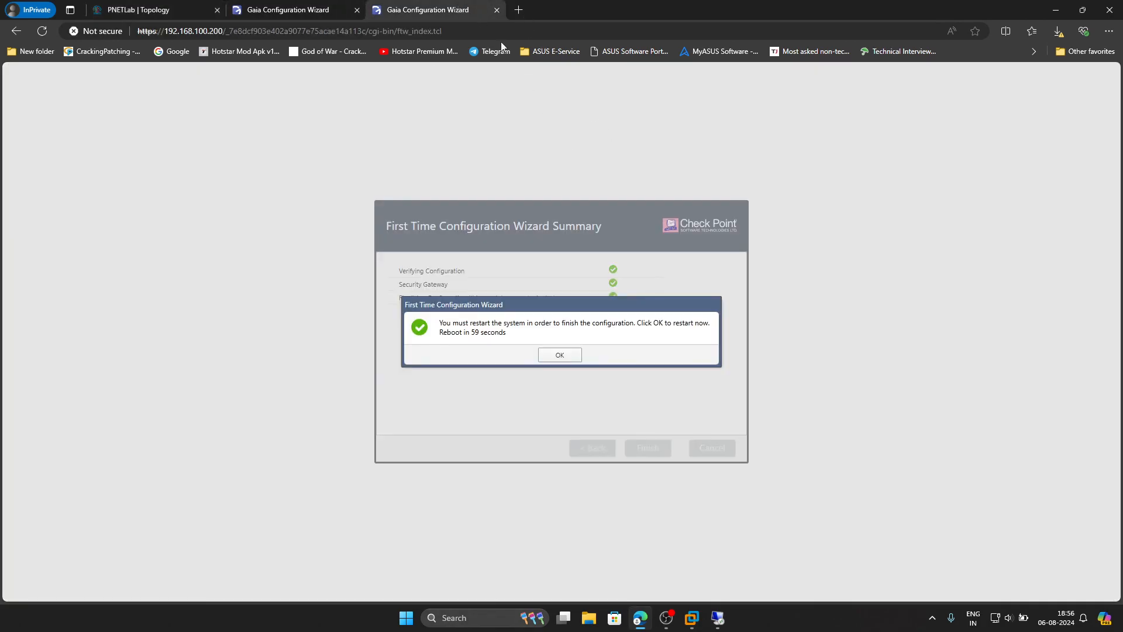
pyautogui.click(560, 351)
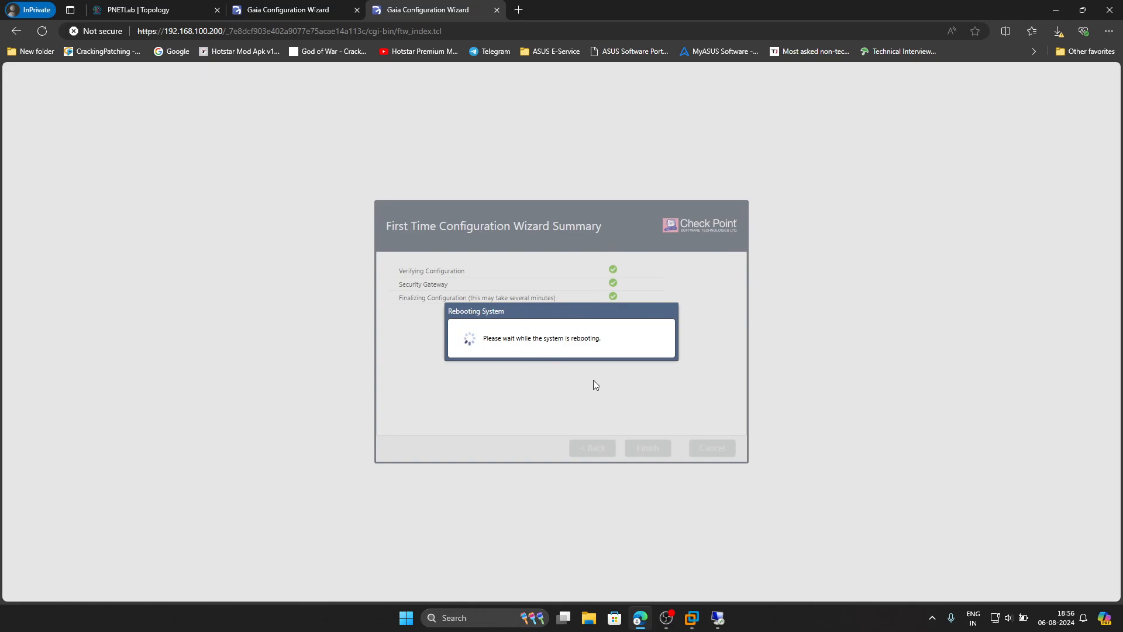